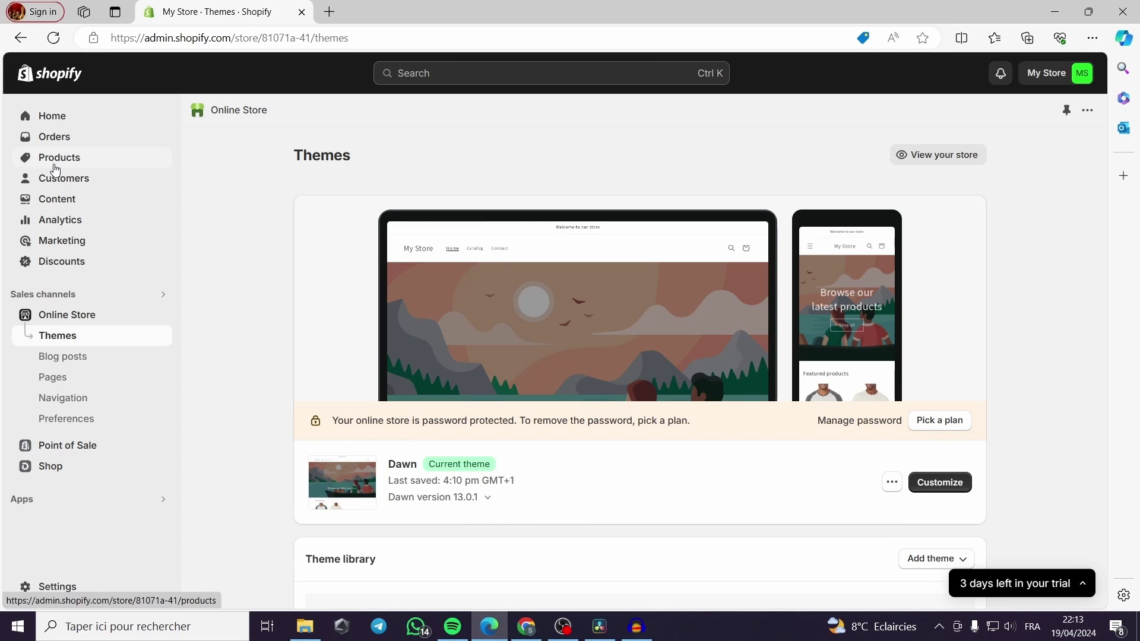
Go to the Products list showing sweater 1 and sweater 2 and start adding a new product
{"action": "left_click", "coordinate": [55, 158]}
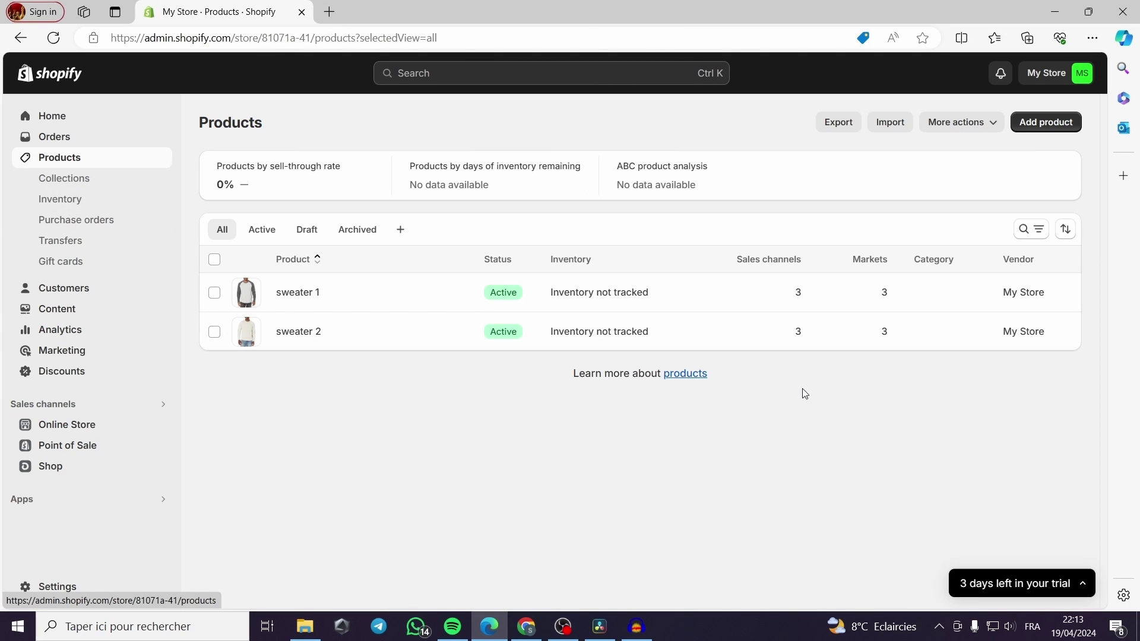
{"action": "left_click", "coordinate": [1039, 123]}
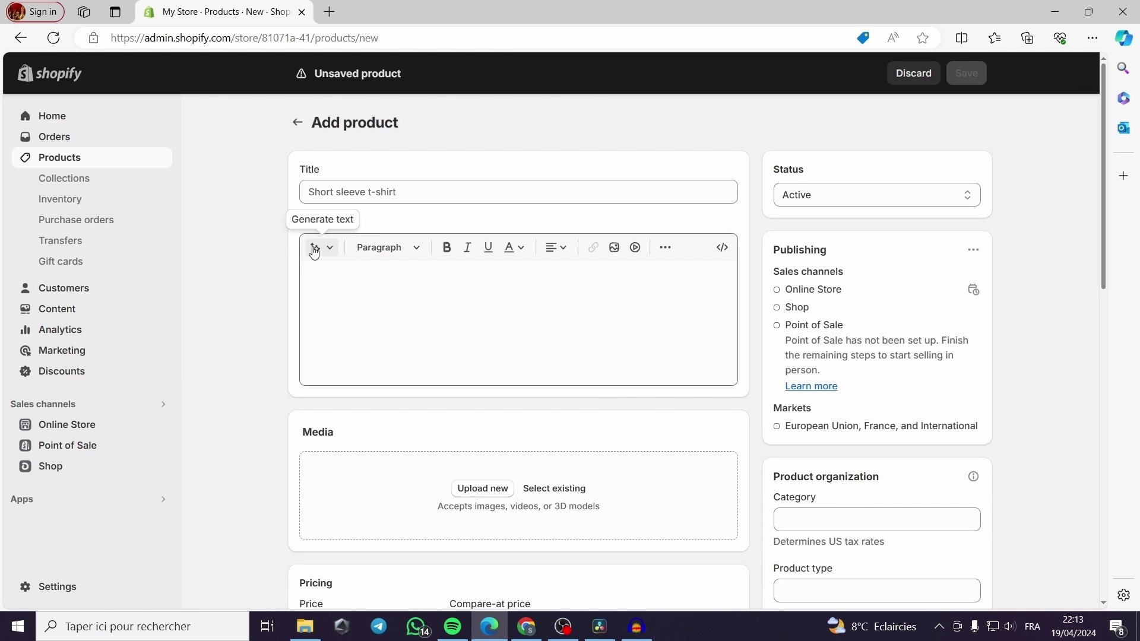
Enter 't-shirt' as the new product's title
{"action": "left_click", "coordinate": [389, 191]}
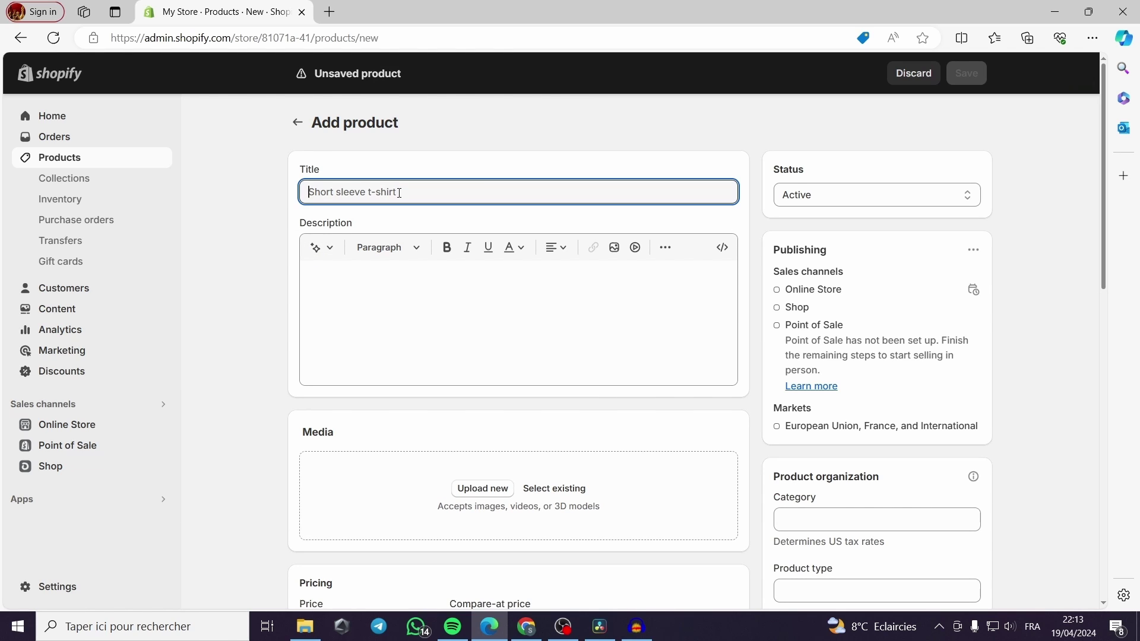
{"action": "type", "text": "sh"}
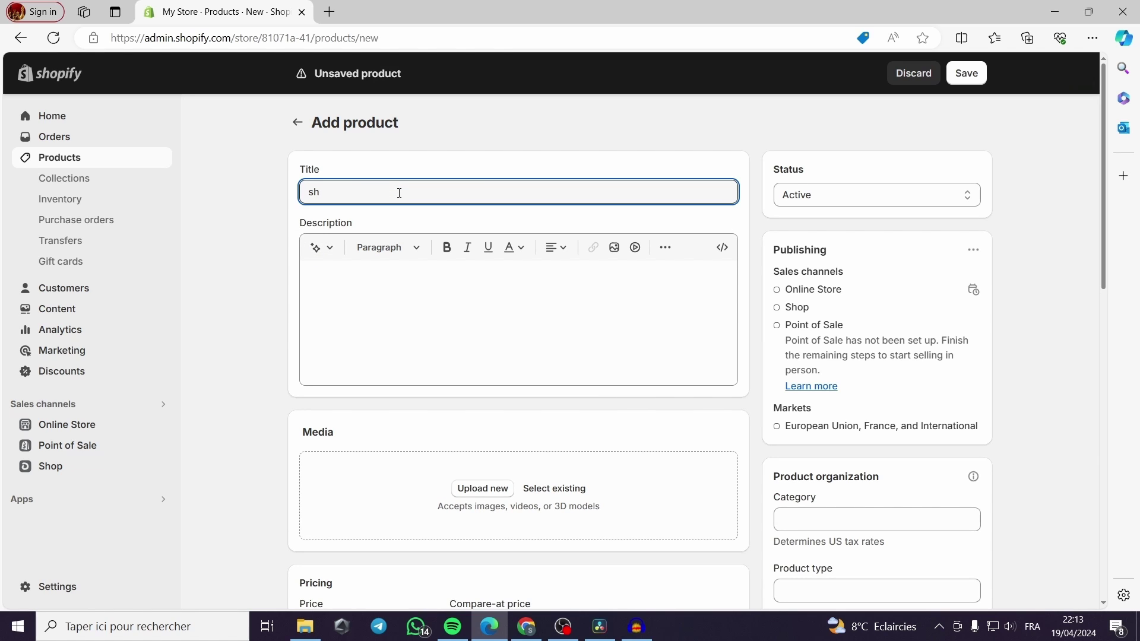
{"action": "key", "text": "BackSpace"}
{"action": "key", "text": "BackSpace"}
{"action": "type", "text": "t"}
Generate an AI product description from the keyword 't-shirt' and keep it
{"action": "left_click", "coordinate": [321, 246]}
{"action": "left_click_drag", "start_coordinate": [342, 192], "coordinate": [300, 196]}
{"action": "key", "text": "ctrl+c"}
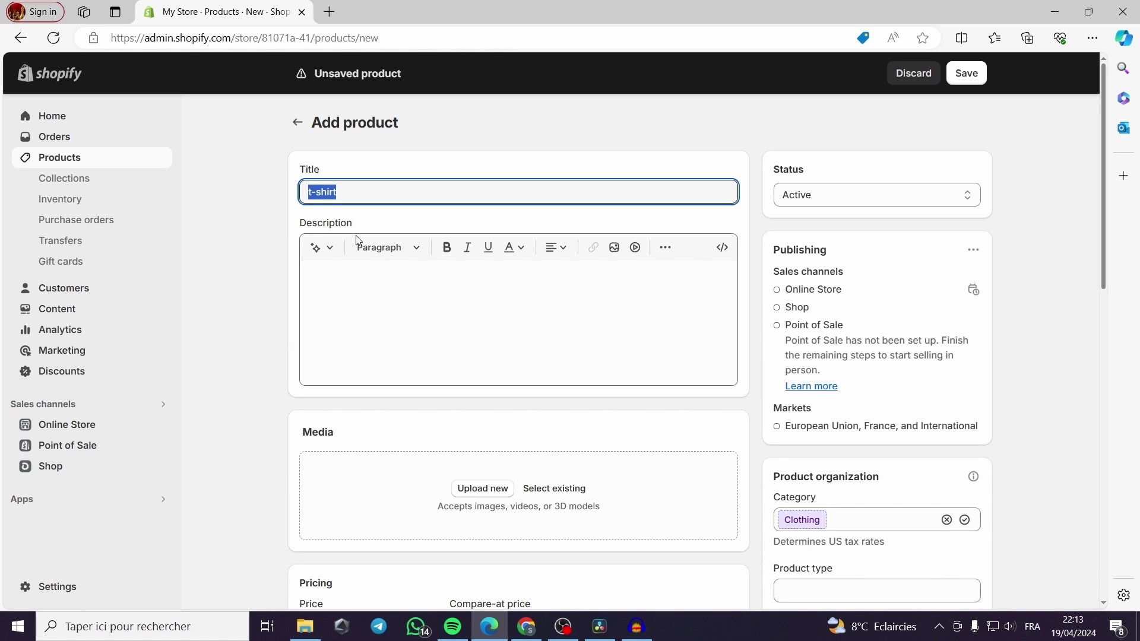
{"action": "left_click", "coordinate": [322, 247]}
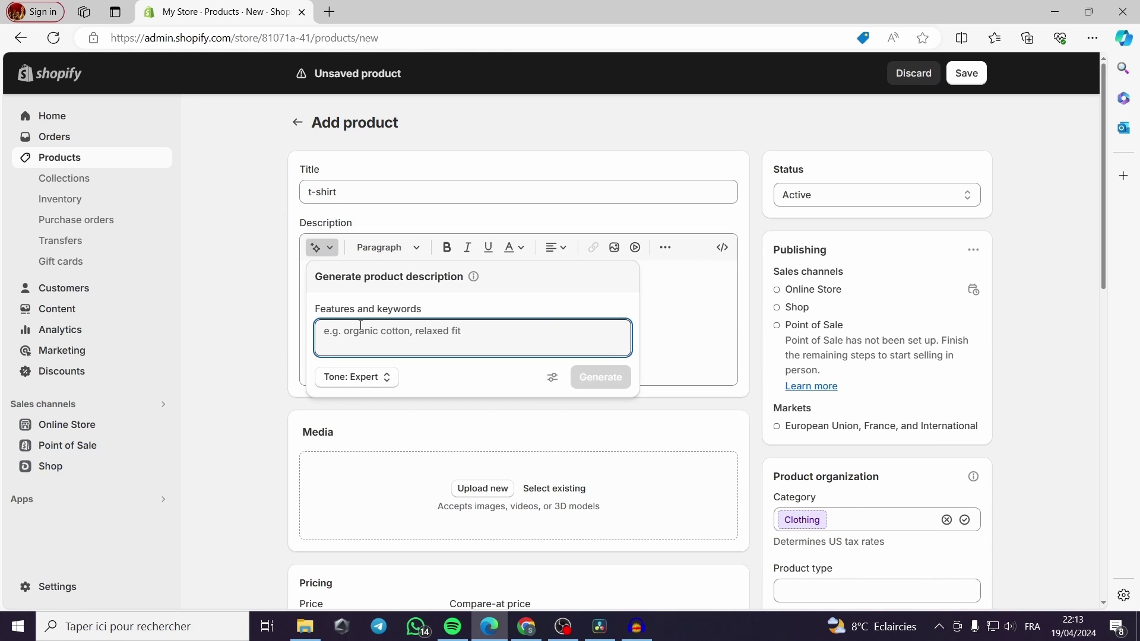
{"action": "key", "text": "ctrl+v"}
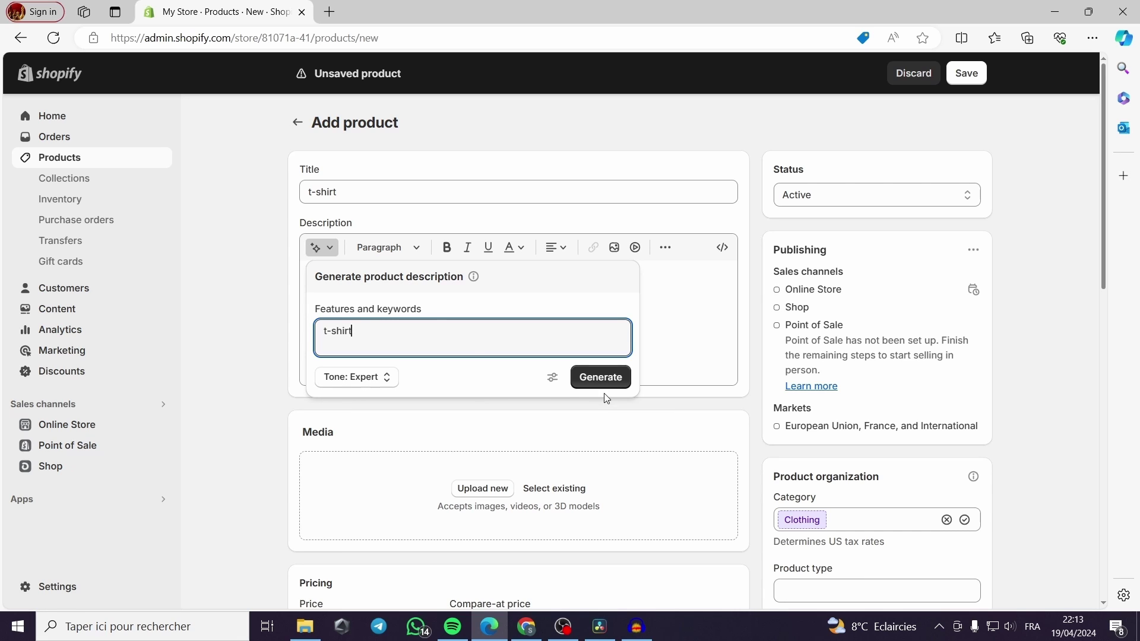
{"action": "left_click", "coordinate": [610, 376]}
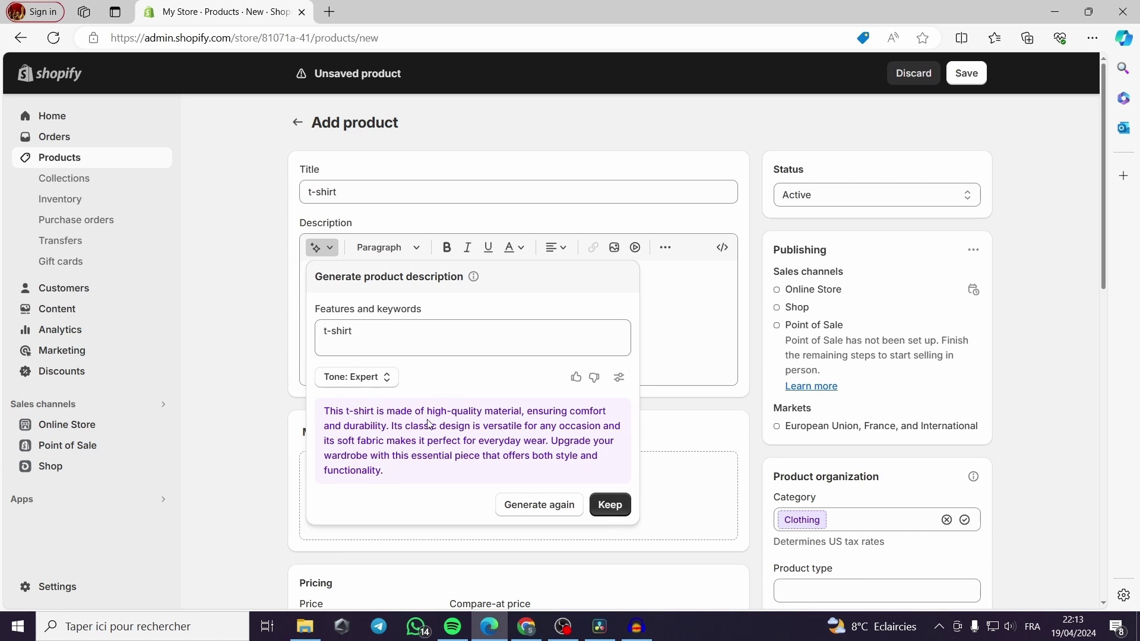
{"action": "left_click", "coordinate": [610, 505]}
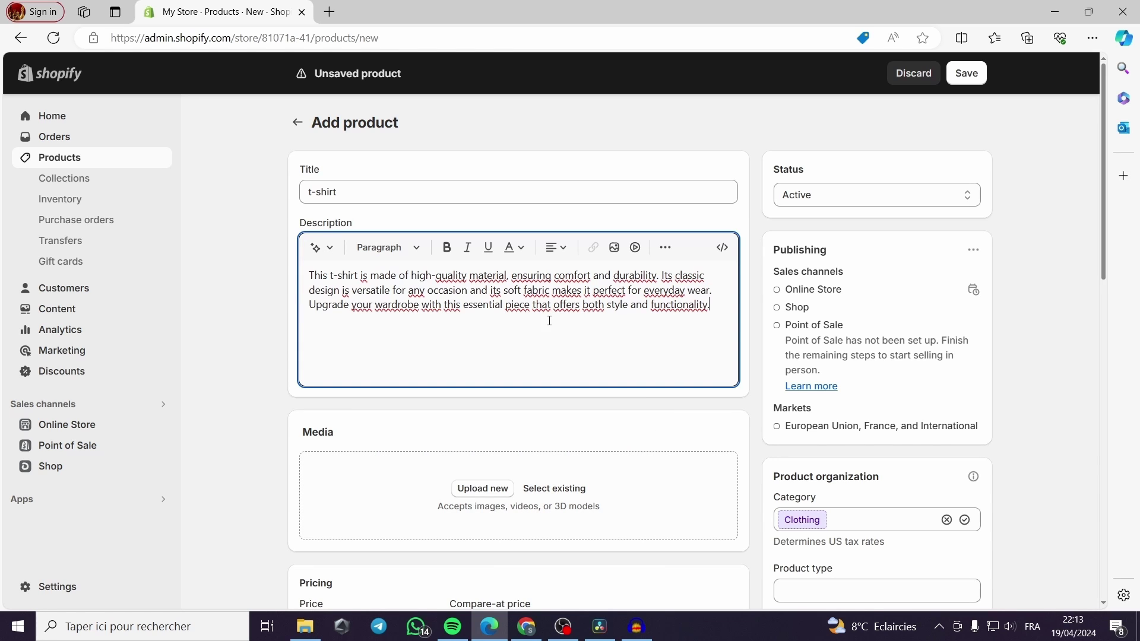
Upload the olive long-sleeve shirt photo to the product's media
{"action": "scroll", "coordinate": [546, 324], "scroll_direction": "down", "scroll_amount": 1}
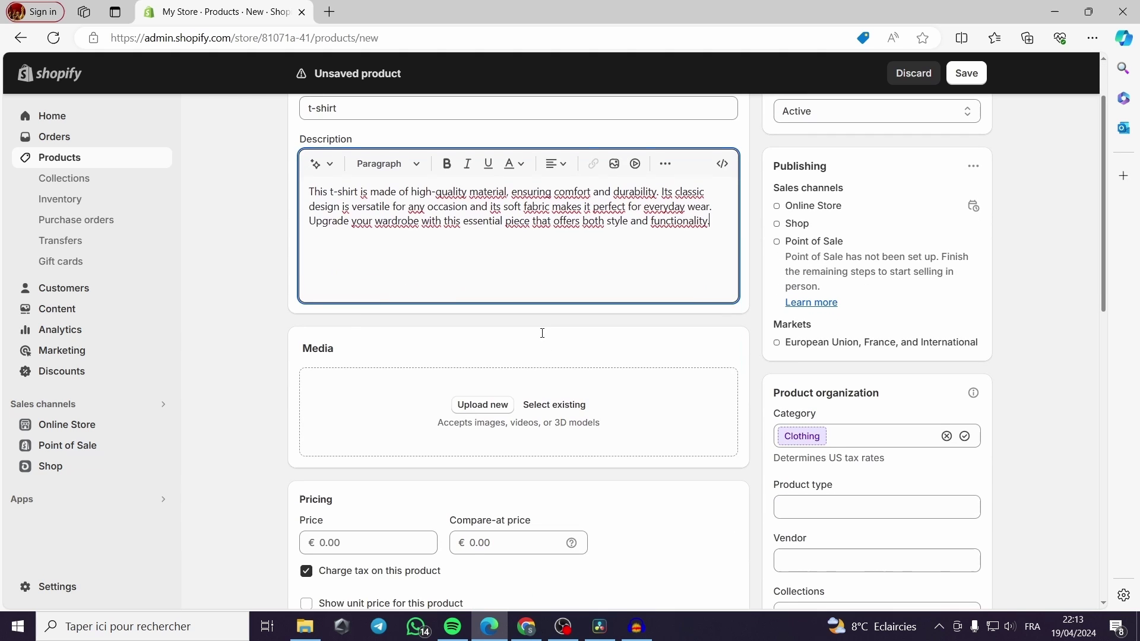
{"action": "left_click", "coordinate": [487, 407]}
{"action": "scroll", "coordinate": [333, 255], "scroll_direction": "down", "scroll_amount": 3}
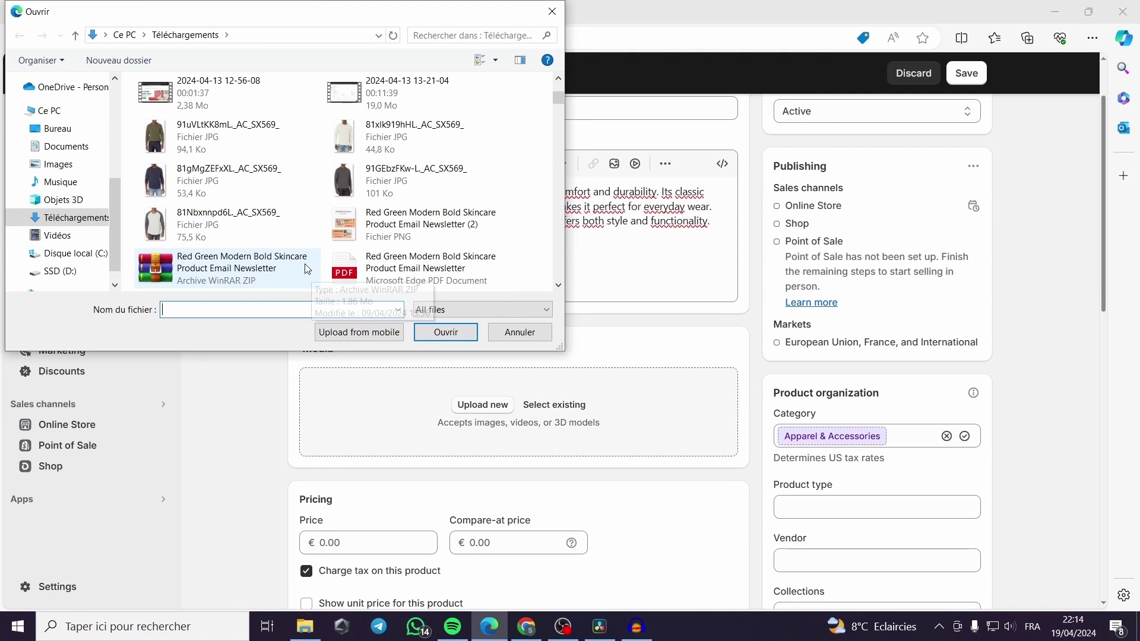
{"action": "left_click", "coordinate": [265, 142]}
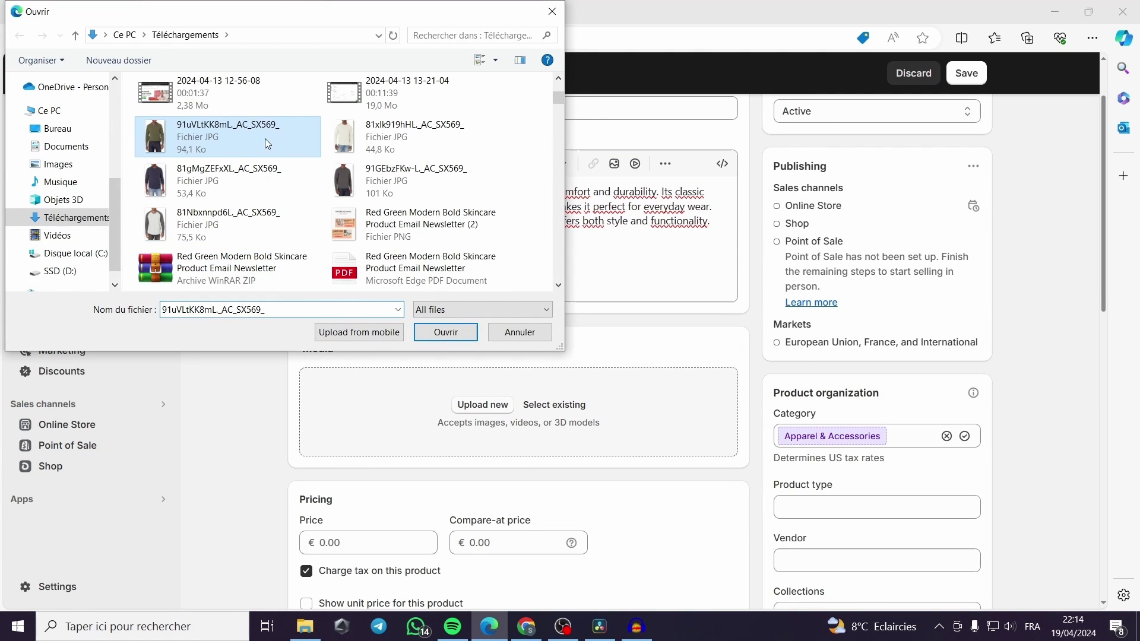
{"action": "left_click", "coordinate": [456, 330]}
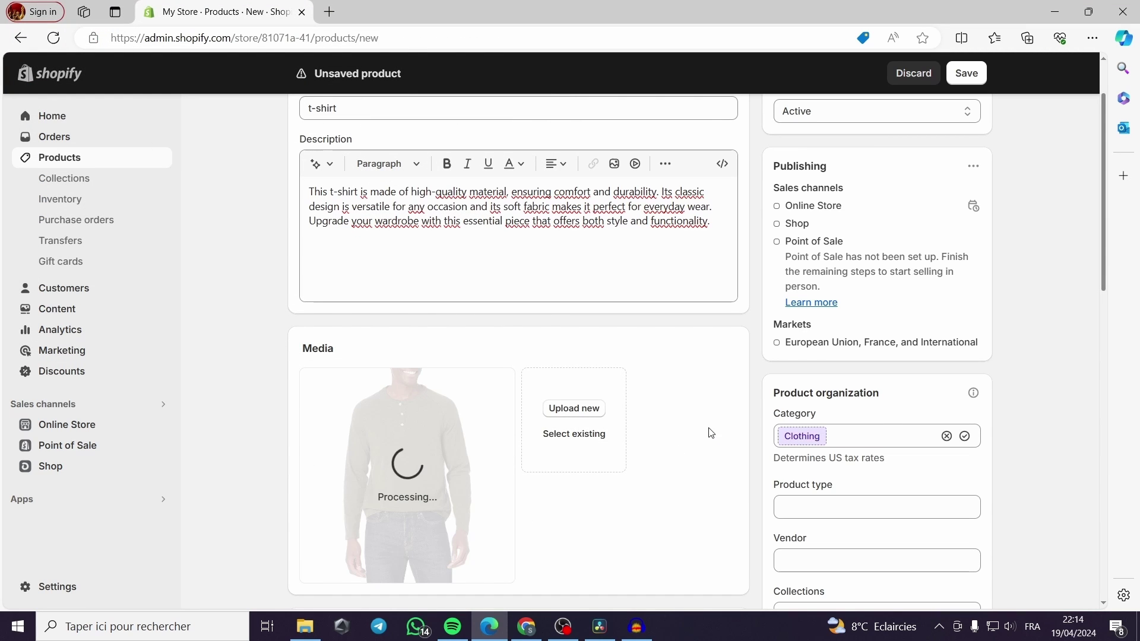
Set the product price to €10.00
{"action": "scroll", "coordinate": [711, 438], "scroll_direction": "down", "scroll_amount": 2}
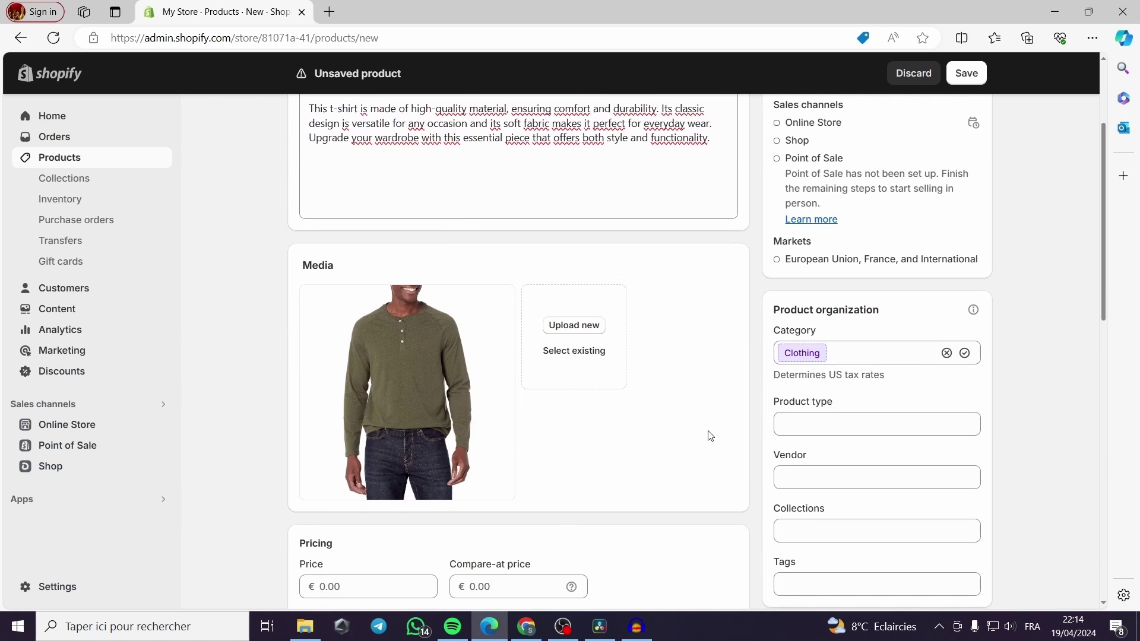
{"action": "left_click", "coordinate": [332, 586]}
{"action": "scroll", "coordinate": [397, 576], "scroll_direction": "down", "scroll_amount": 2}
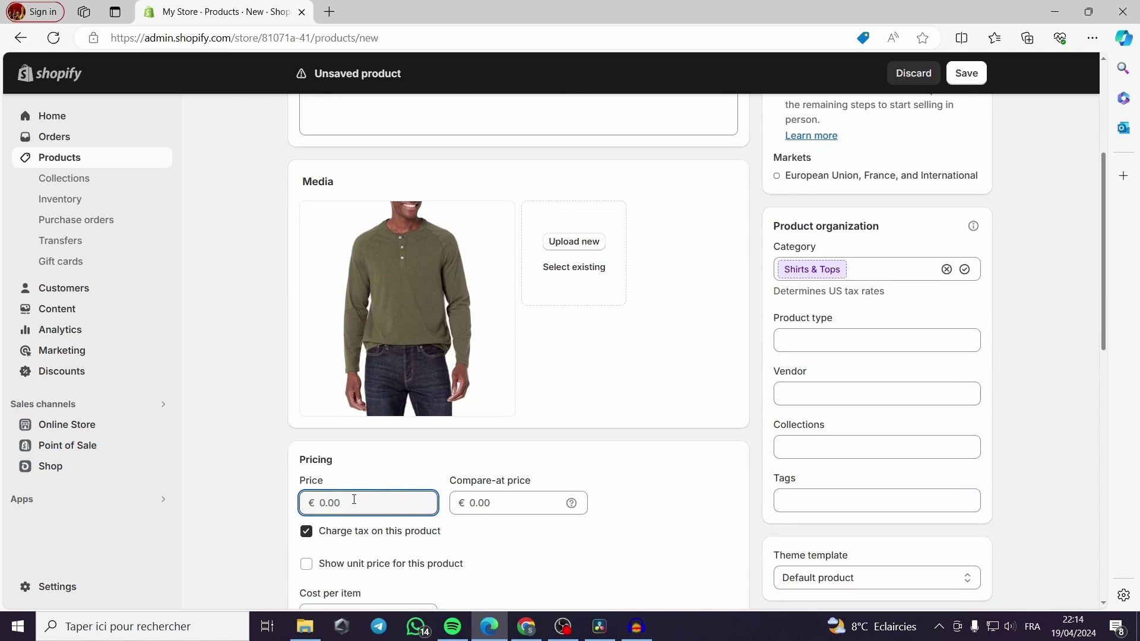
{"action": "left_click", "coordinate": [532, 462]}
Scroll through the rest of the product form to review its fields
{"action": "scroll", "coordinate": [531, 461], "scroll_direction": "down", "scroll_amount": 2}
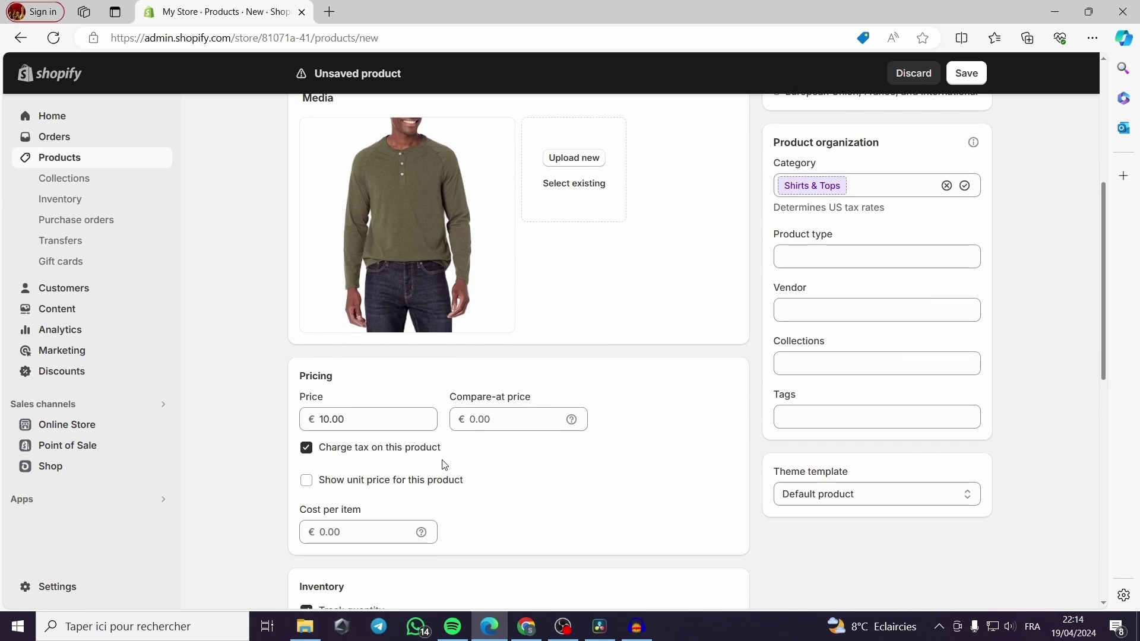
{"action": "scroll", "coordinate": [444, 464], "scroll_direction": "down", "scroll_amount": 2}
{"action": "scroll", "coordinate": [442, 468], "scroll_direction": "down", "scroll_amount": 4}
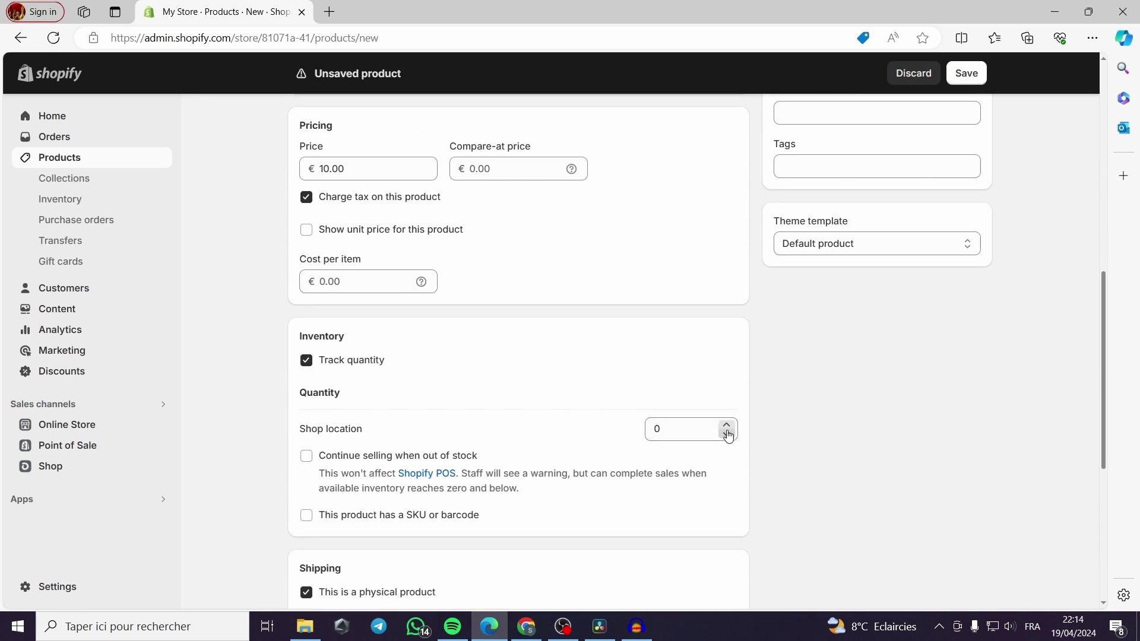
{"action": "scroll", "coordinate": [535, 432], "scroll_direction": "down", "scroll_amount": 5}
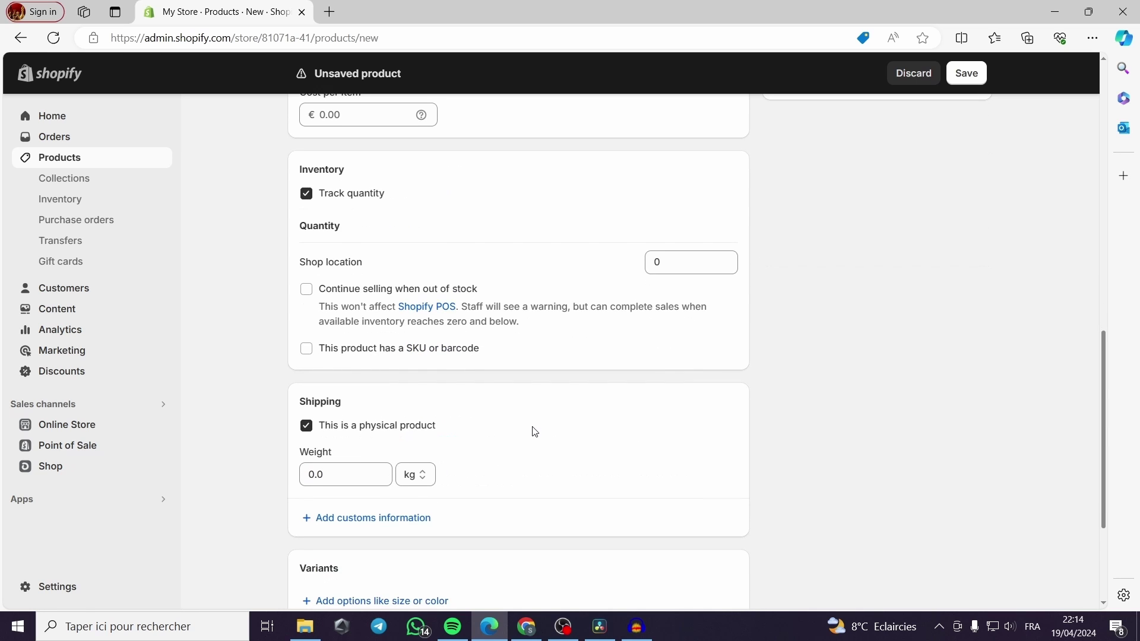
{"action": "scroll", "coordinate": [529, 410], "scroll_direction": "up", "scroll_amount": 10}
{"action": "scroll", "coordinate": [510, 412], "scroll_direction": "up", "scroll_amount": 2}
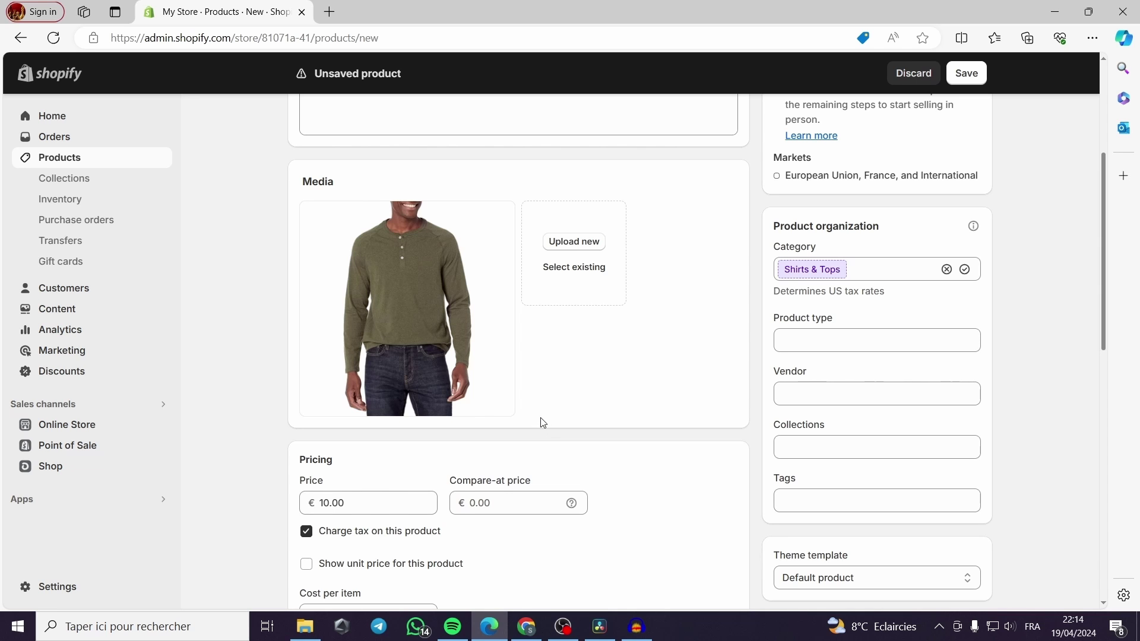
{"action": "scroll", "coordinate": [543, 423], "scroll_direction": "down", "scroll_amount": 4}
{"action": "scroll", "coordinate": [543, 423], "scroll_direction": "up", "scroll_amount": 4}
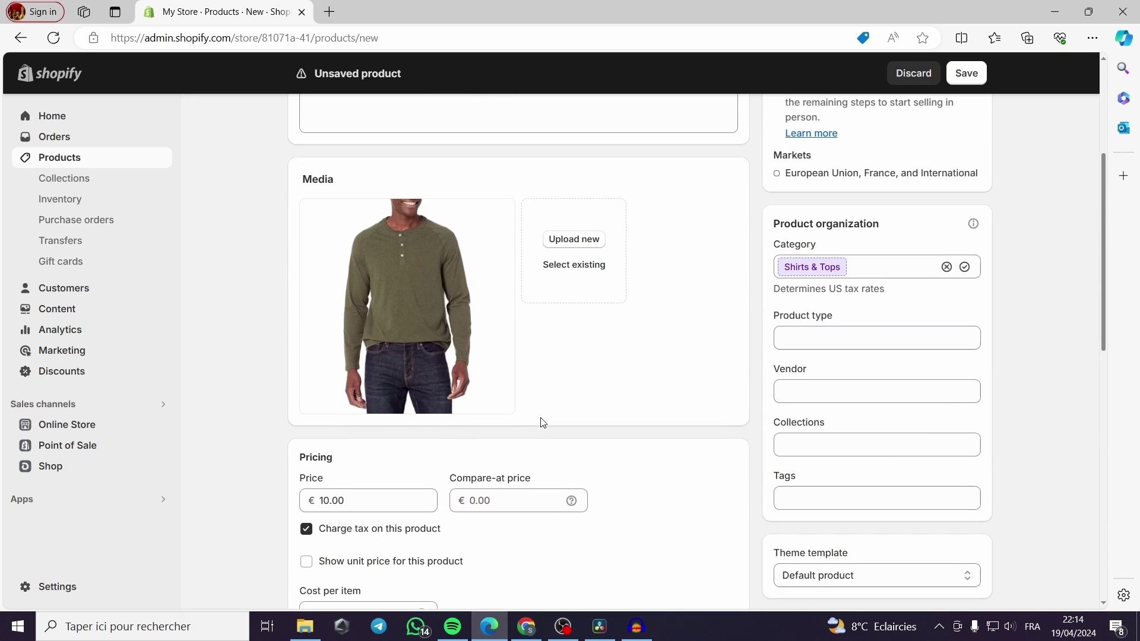
{"action": "scroll", "coordinate": [543, 423], "scroll_direction": "down", "scroll_amount": 3}
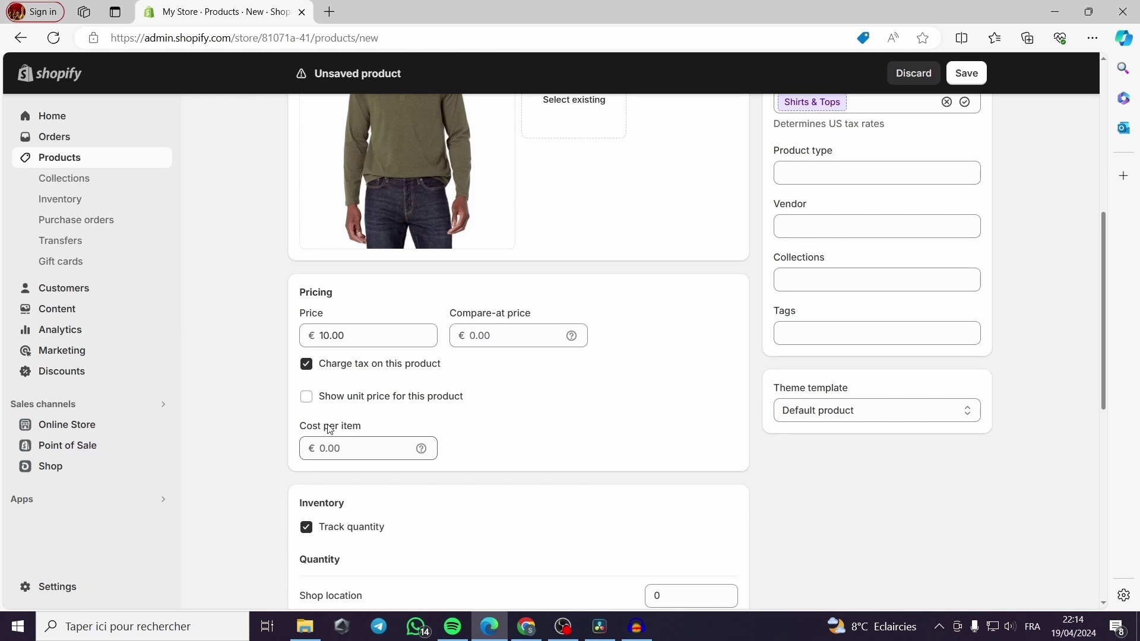
{"action": "scroll", "coordinate": [468, 482], "scroll_direction": "down", "scroll_amount": 2}
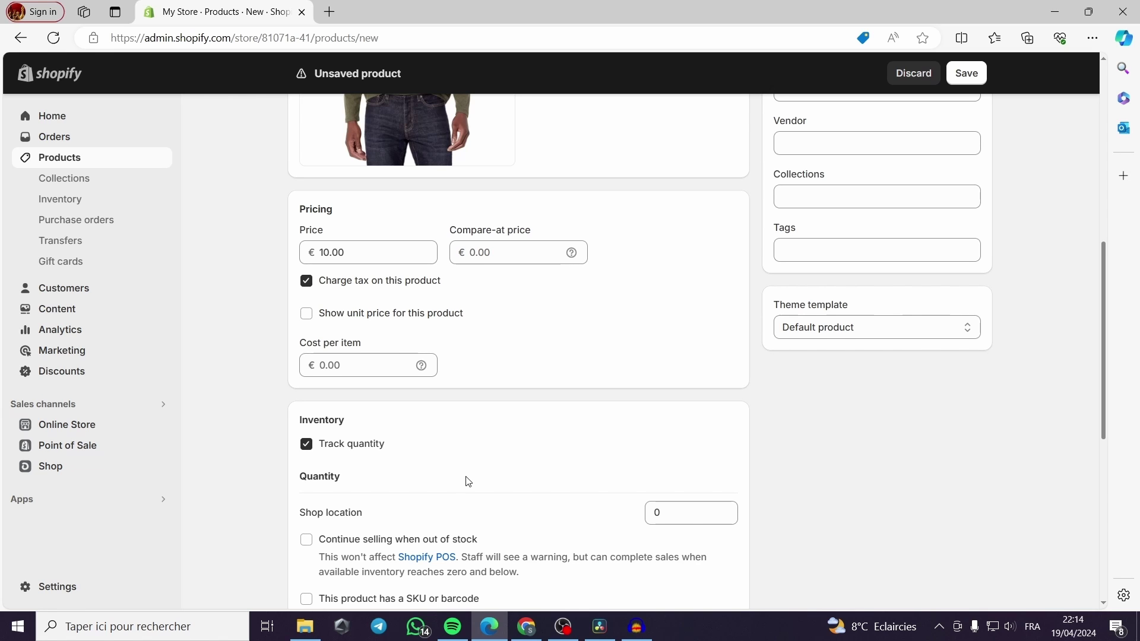
{"action": "scroll", "coordinate": [467, 489], "scroll_direction": "down", "scroll_amount": 2}
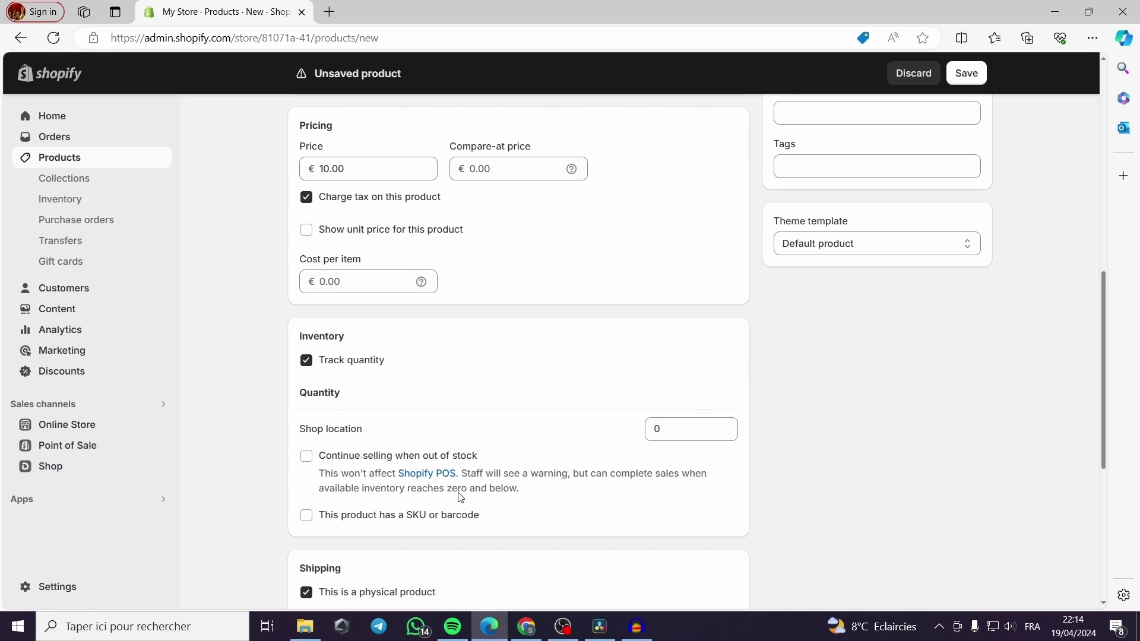
{"action": "scroll", "coordinate": [459, 484], "scroll_direction": "down", "scroll_amount": 6}
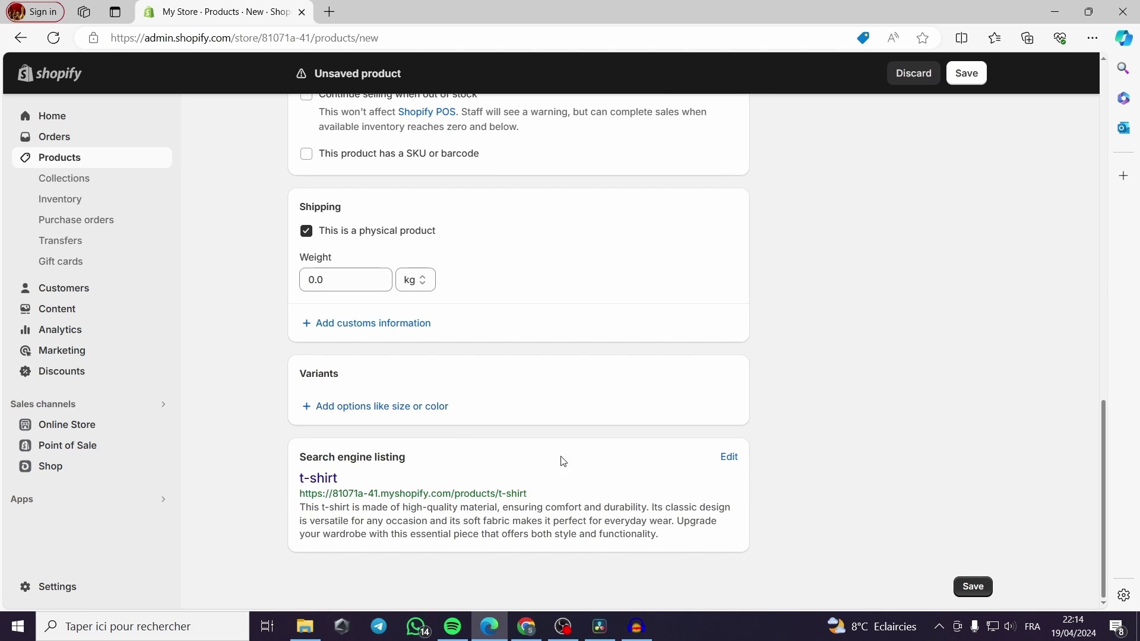
{"action": "scroll", "coordinate": [794, 473], "scroll_direction": "up", "scroll_amount": 14}
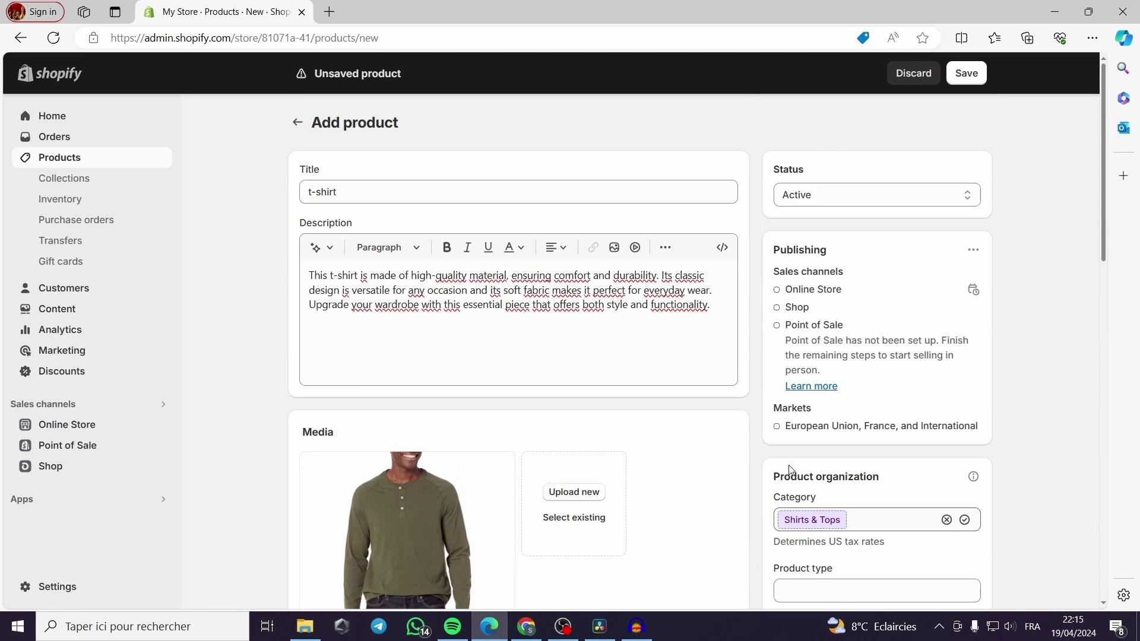
{"action": "left_click", "coordinate": [976, 78]}
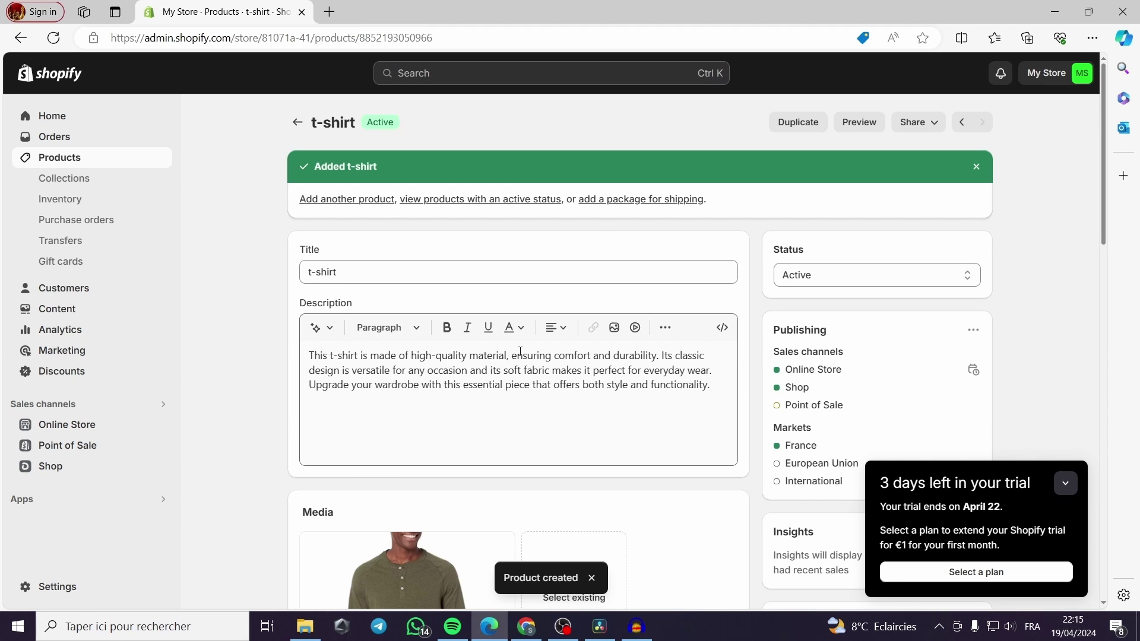
{"action": "left_click", "coordinate": [298, 122]}
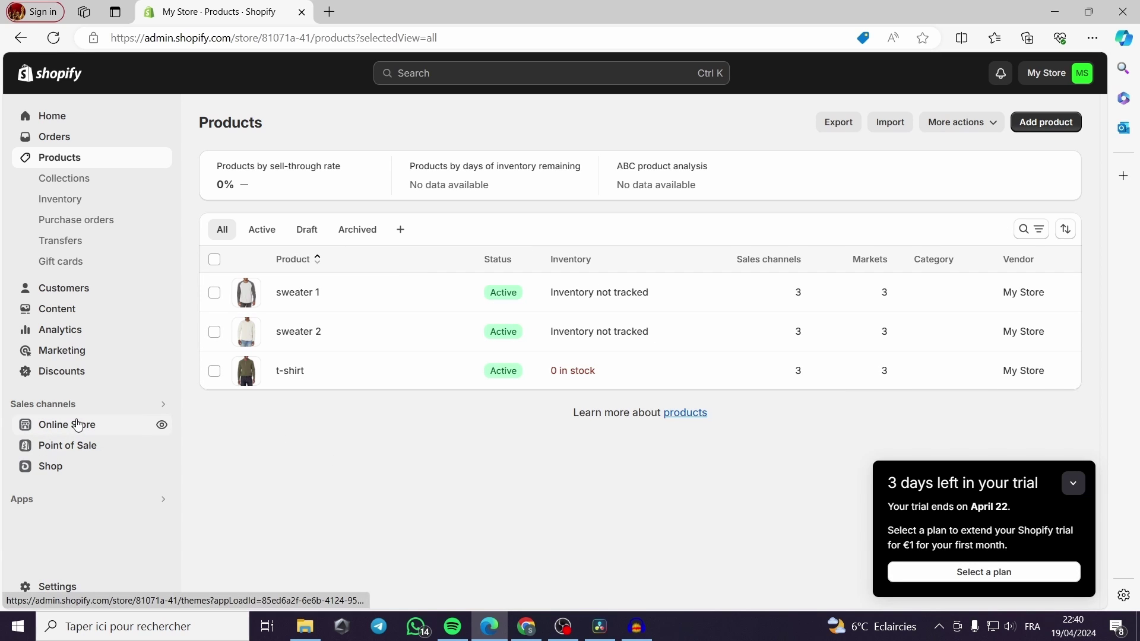
Open Online Store themes, hide the trial banner, and browse Dawn and the popular free themes
{"action": "left_click", "coordinate": [77, 425]}
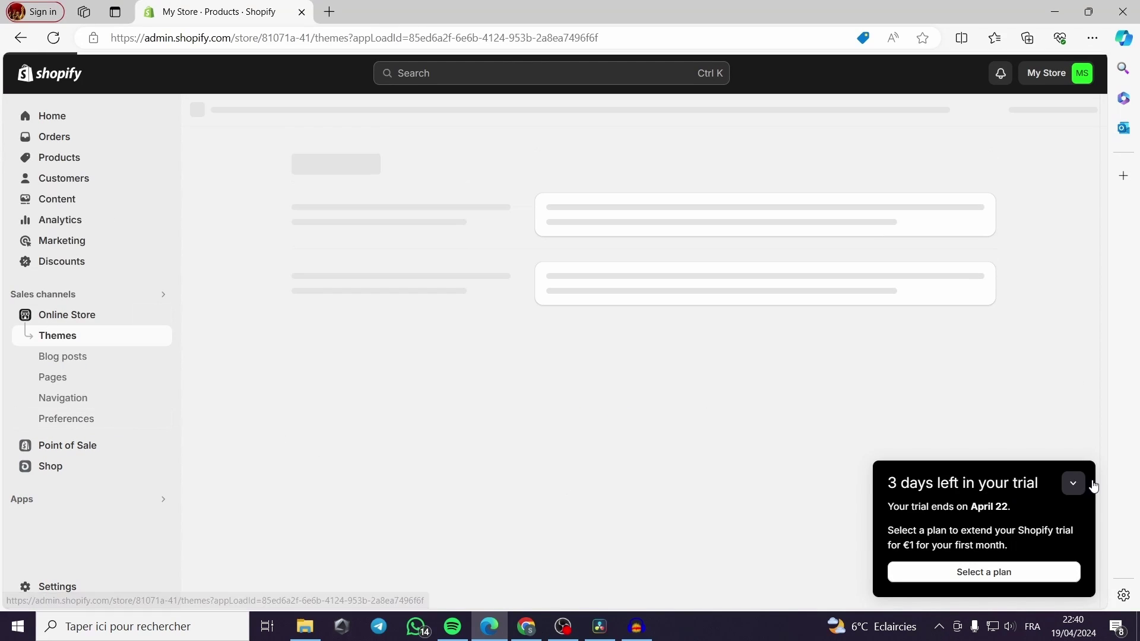
{"action": "left_click", "coordinate": [1074, 484]}
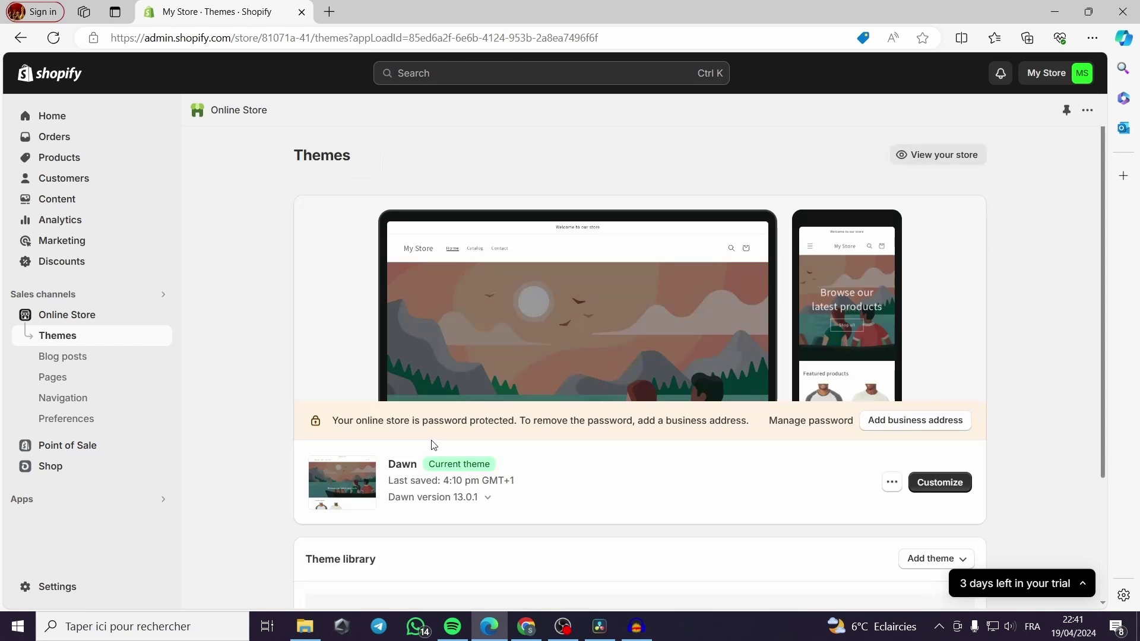
{"action": "scroll", "coordinate": [930, 485], "scroll_direction": "down", "scroll_amount": 5}
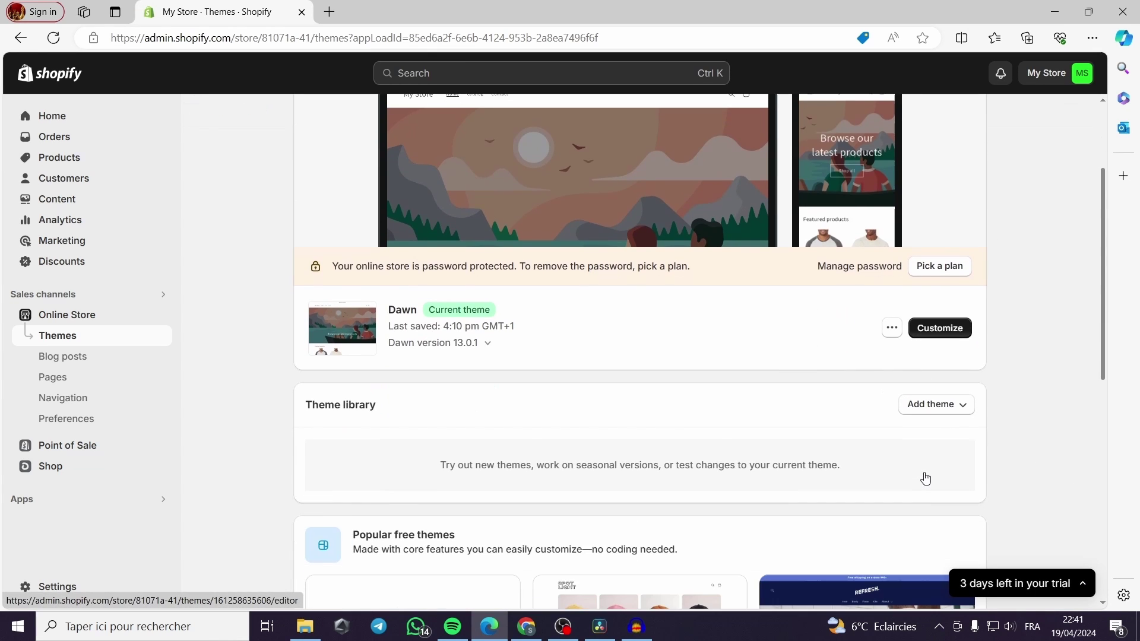
{"action": "scroll", "coordinate": [900, 483], "scroll_direction": "down", "scroll_amount": 1}
{"action": "scroll", "coordinate": [888, 455], "scroll_direction": "down", "scroll_amount": 3}
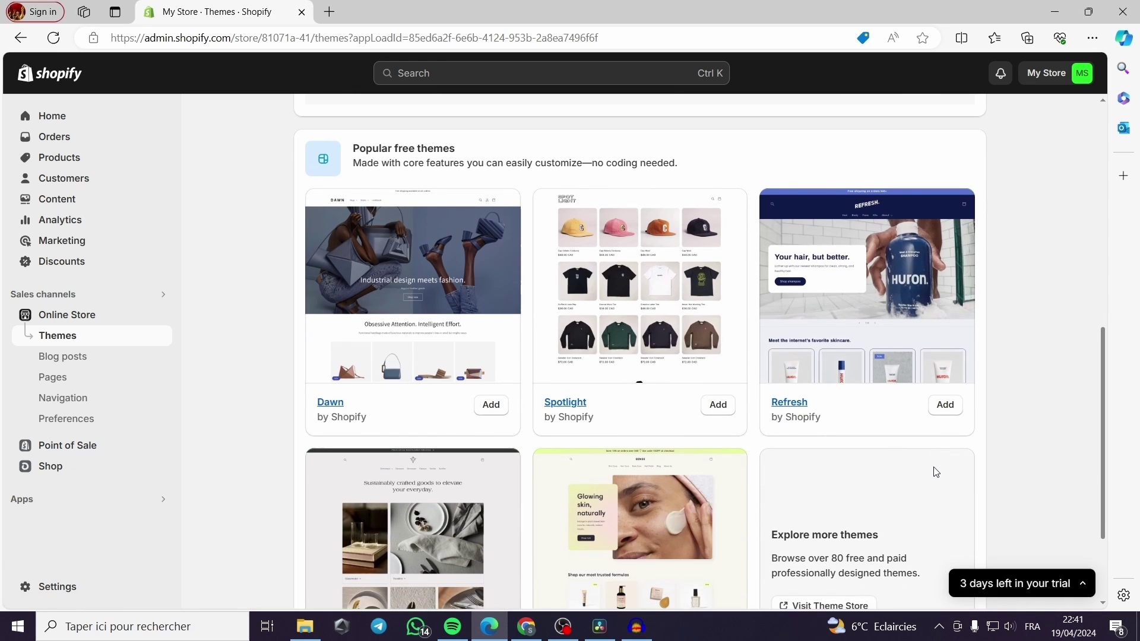
{"action": "scroll", "coordinate": [933, 457], "scroll_direction": "down", "scroll_amount": 2}
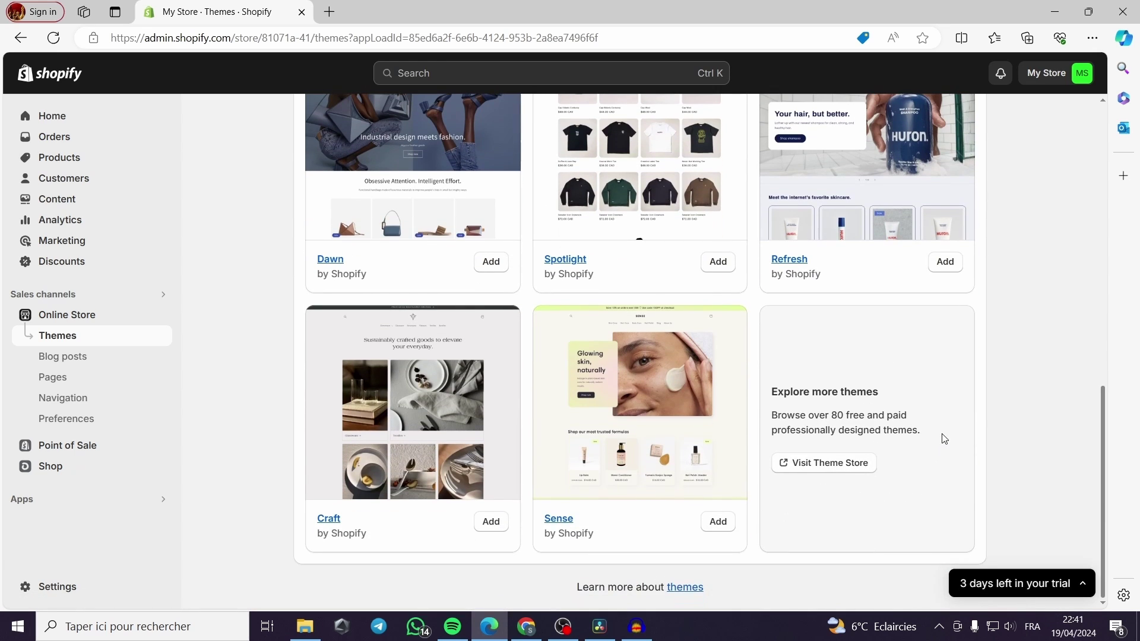
{"action": "scroll", "coordinate": [974, 356], "scroll_direction": "up", "scroll_amount": 2}
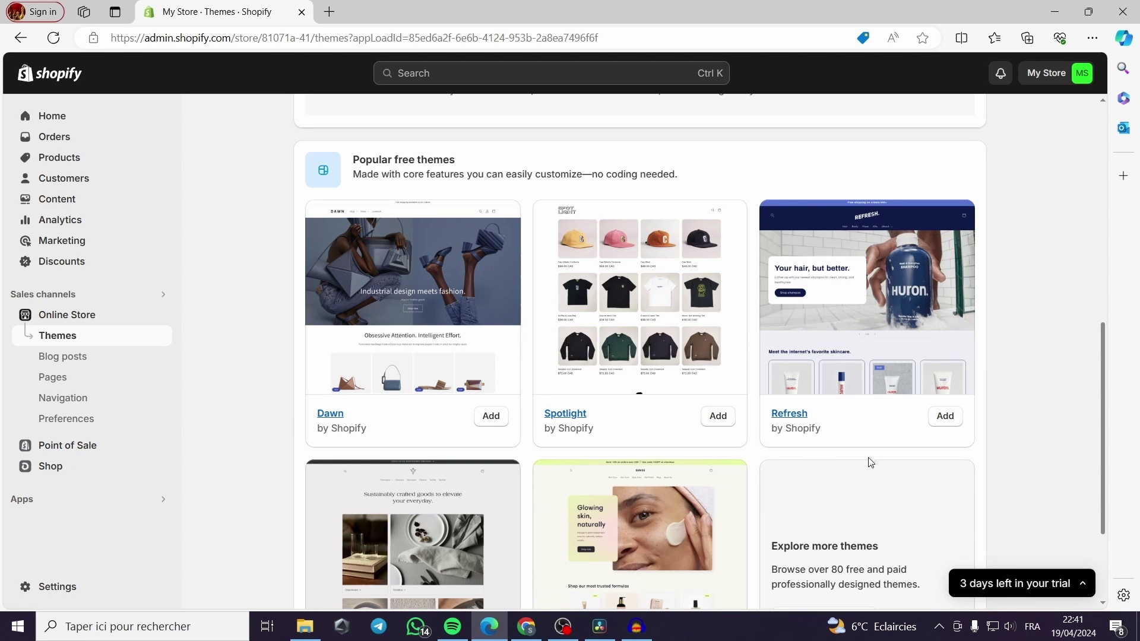
{"action": "scroll", "coordinate": [870, 462], "scroll_direction": "up", "scroll_amount": 7}
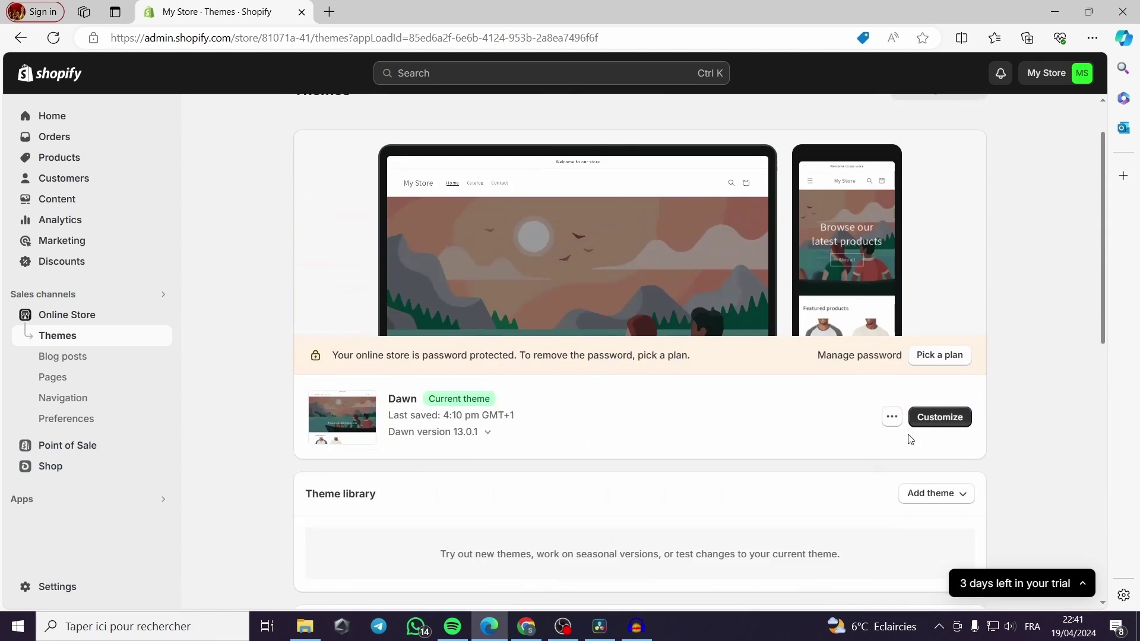
Customize the Dawn theme and select the home page's Featured collection section
{"action": "left_click", "coordinate": [943, 416]}
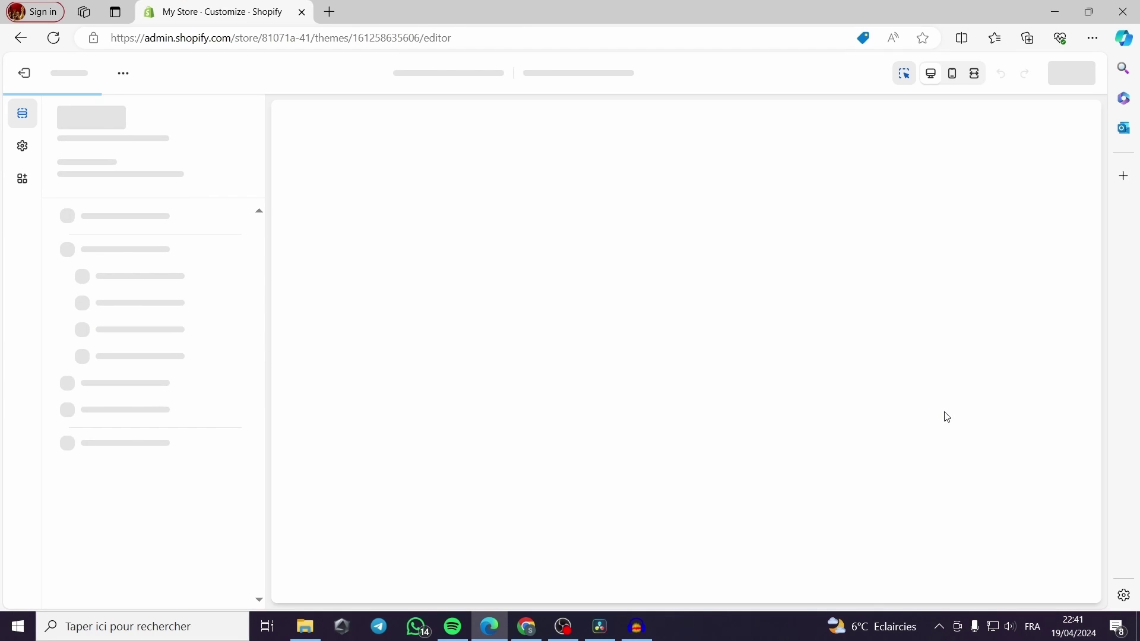
{"action": "scroll", "coordinate": [943, 413], "scroll_direction": "down", "scroll_amount": 5}
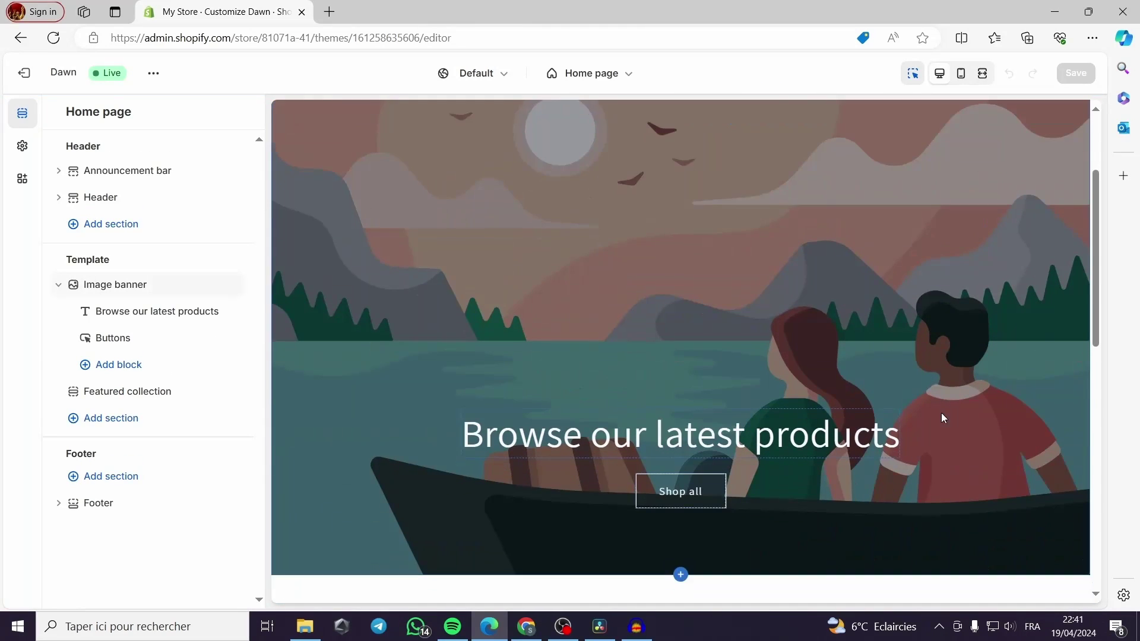
{"action": "mouse_move", "coordinate": [691, 356]}
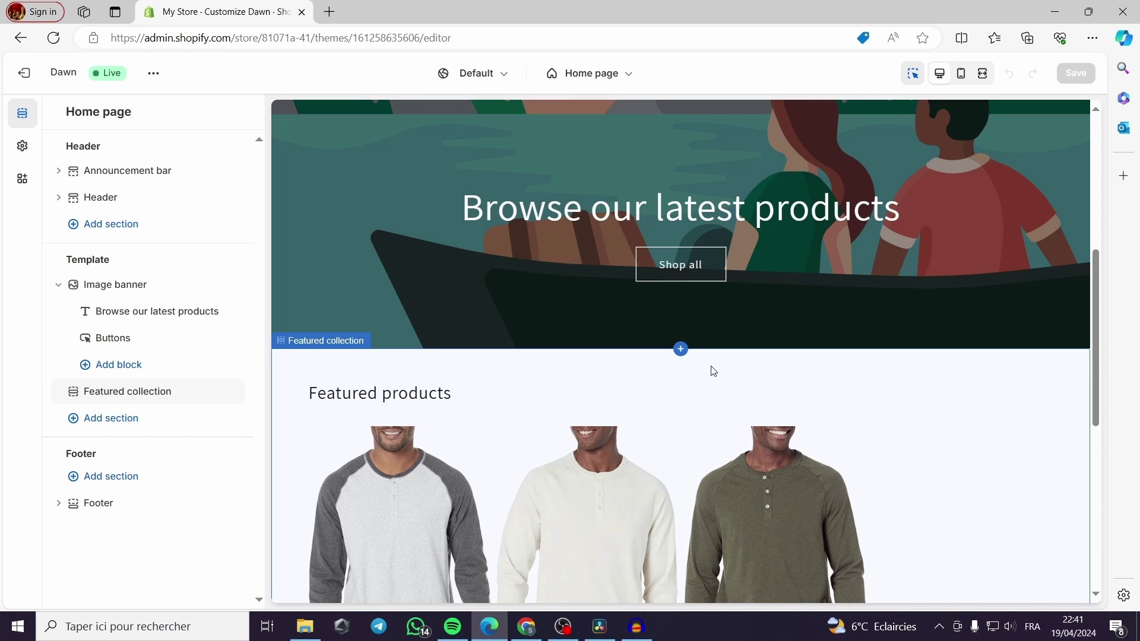
{"action": "scroll", "coordinate": [714, 369], "scroll_direction": "up", "scroll_amount": 3}
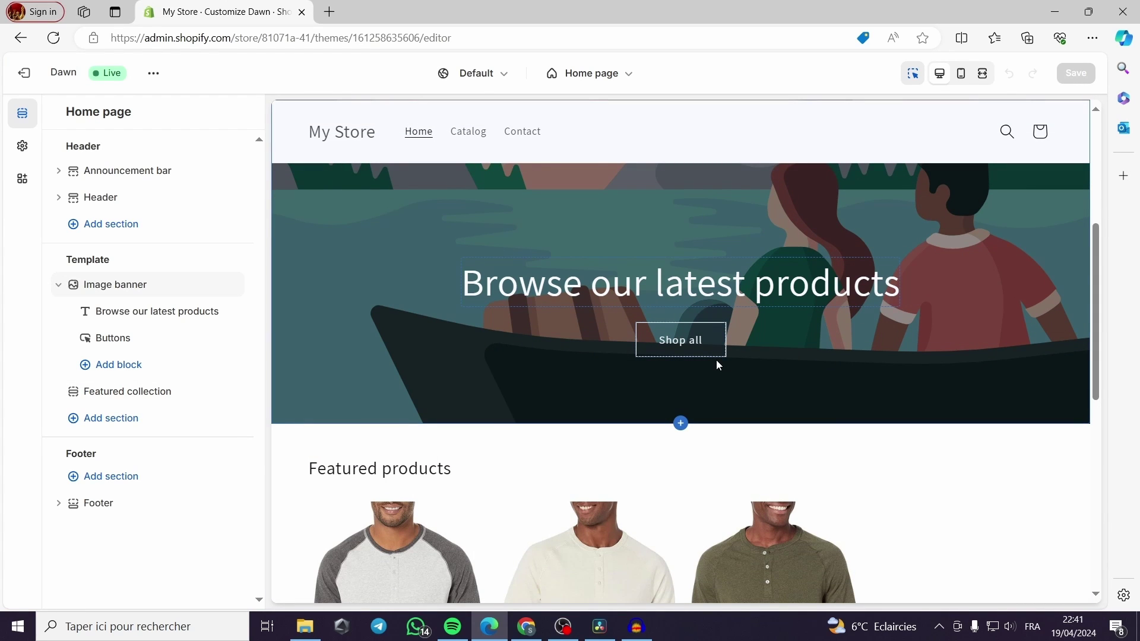
{"action": "scroll", "coordinate": [717, 363], "scroll_direction": "down", "scroll_amount": 2}
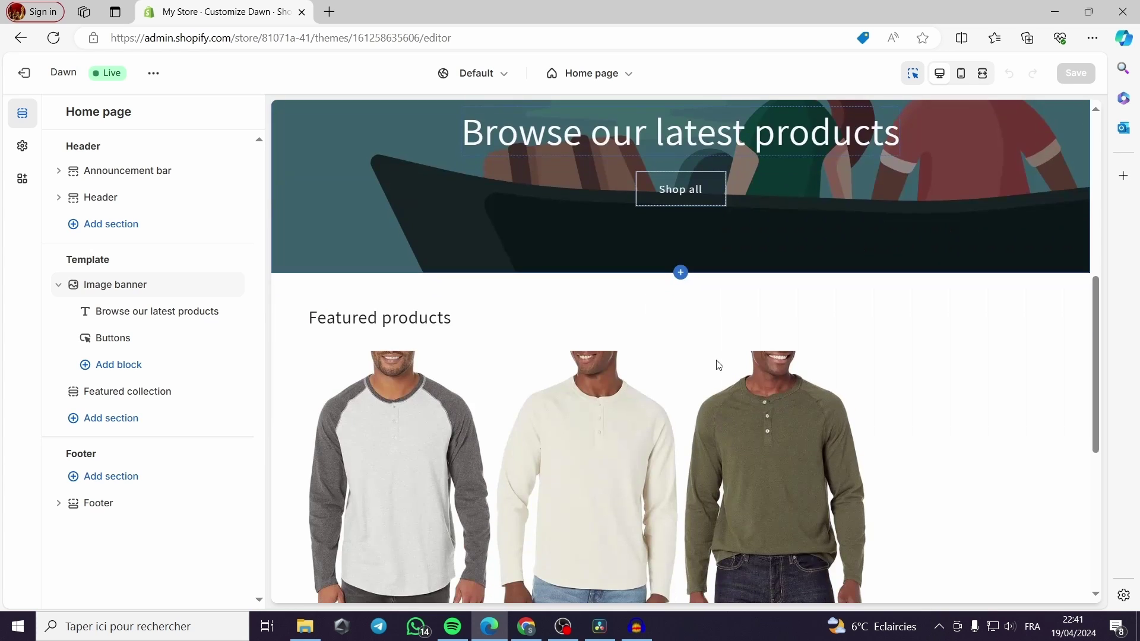
{"action": "scroll", "coordinate": [718, 363], "scroll_direction": "up", "scroll_amount": 1}
{"action": "scroll", "coordinate": [718, 363], "scroll_direction": "down", "scroll_amount": 3}
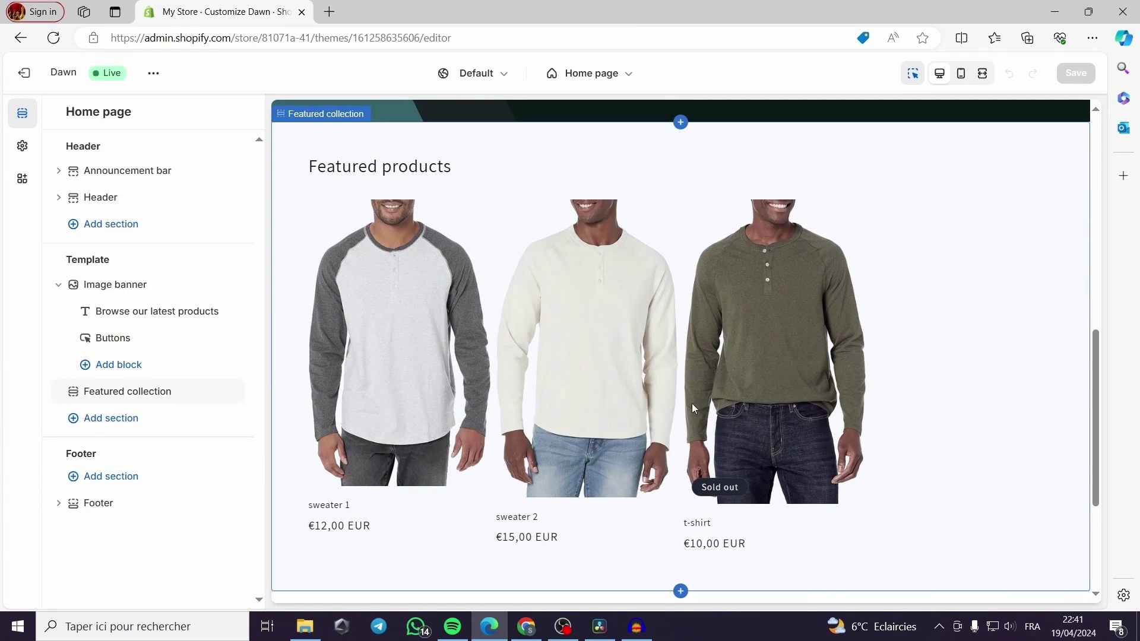
{"action": "left_click", "coordinate": [393, 409]}
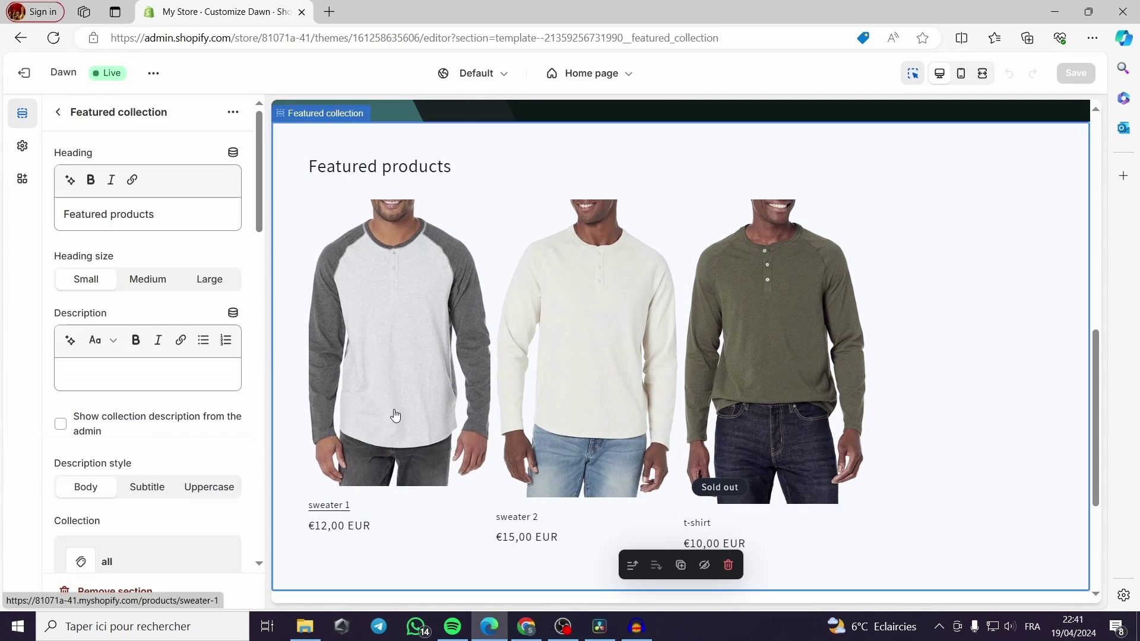
Open the Default product template from sweater 1 and change its preview product to sweater 2
{"action": "left_click", "coordinate": [395, 415]}
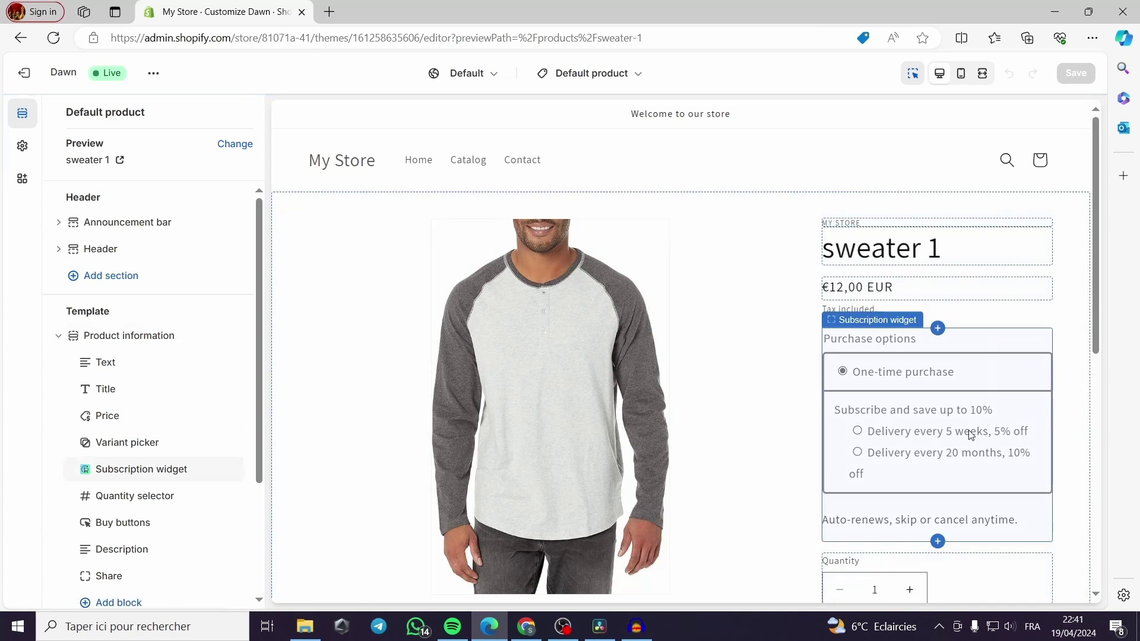
{"action": "scroll", "coordinate": [769, 399], "scroll_direction": "down", "scroll_amount": 5}
{"action": "scroll", "coordinate": [758, 400], "scroll_direction": "up", "scroll_amount": 5}
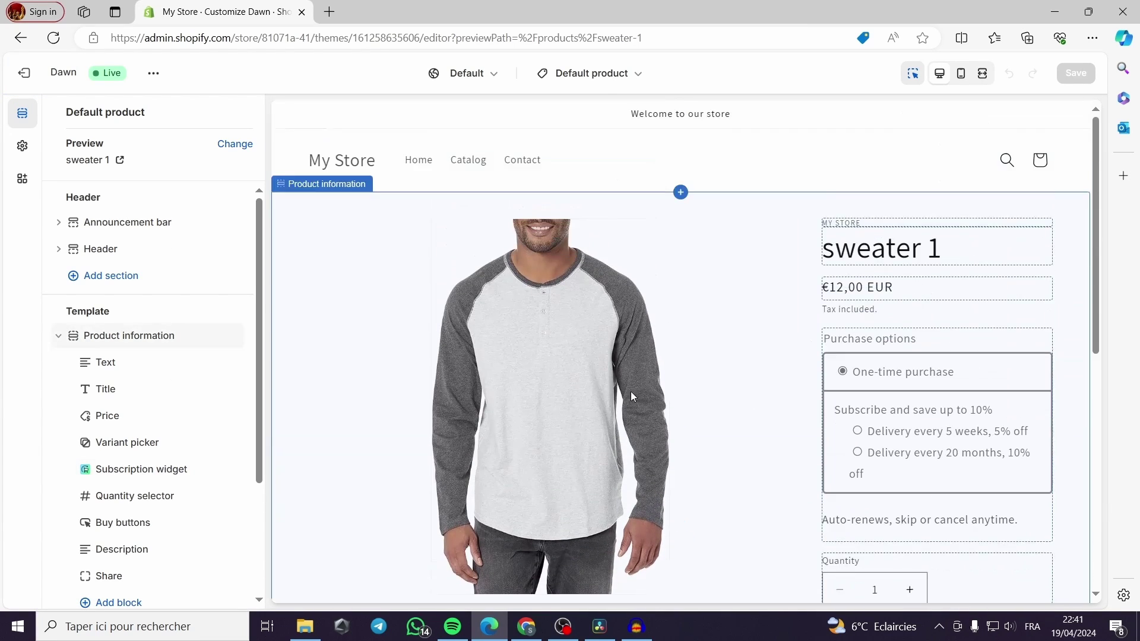
{"action": "left_click", "coordinate": [236, 145]}
{"action": "left_click", "coordinate": [162, 228]}
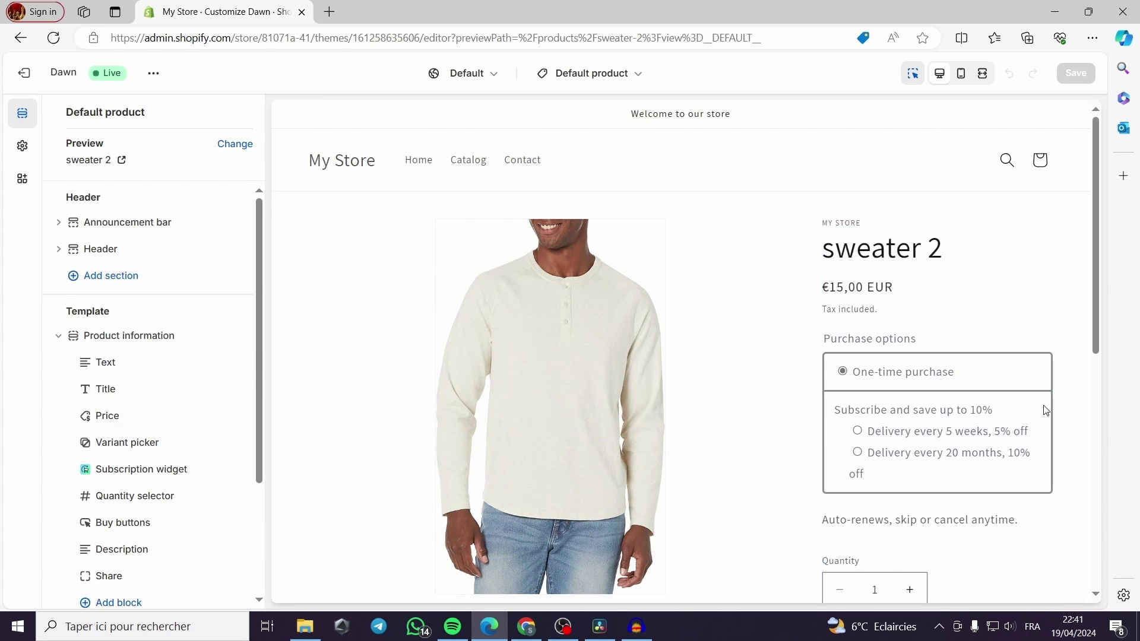
{"action": "scroll", "coordinate": [1043, 398], "scroll_direction": "down", "scroll_amount": 6}
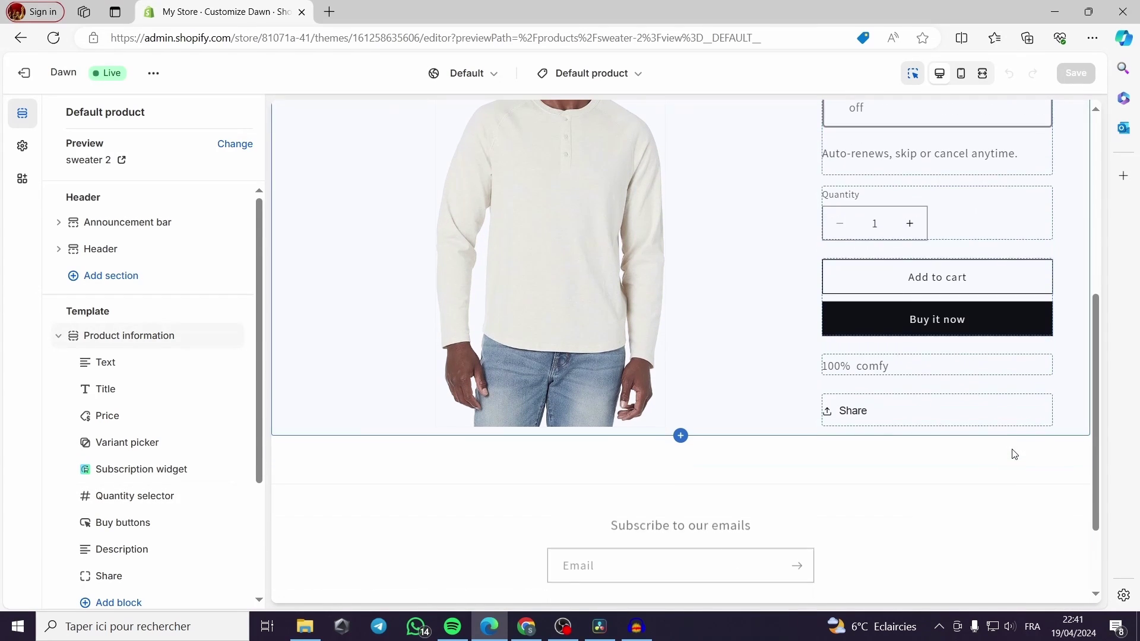
{"action": "scroll", "coordinate": [890, 407], "scroll_direction": "up", "scroll_amount": 3}
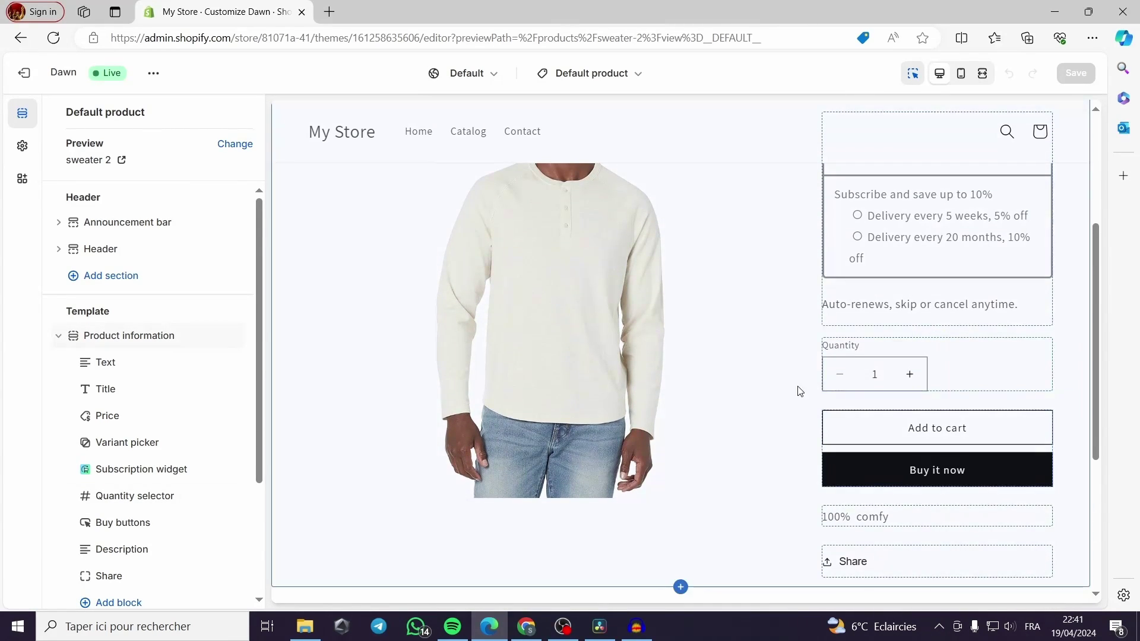
{"action": "scroll", "coordinate": [510, 380], "scroll_direction": "up", "scroll_amount": 3}
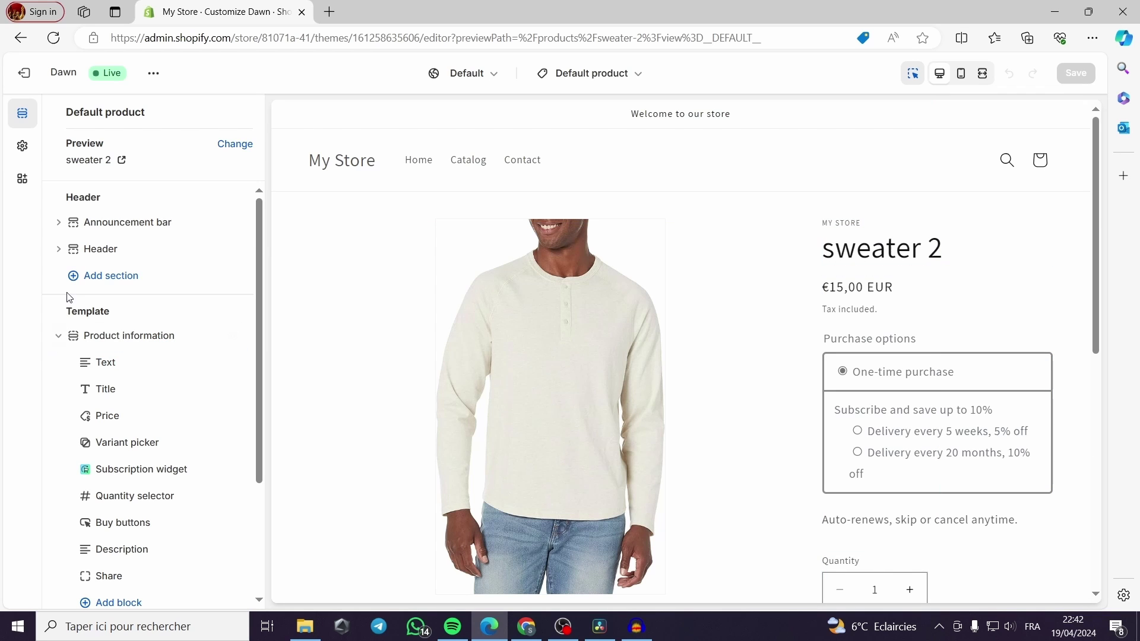
{"action": "left_click", "coordinate": [58, 250]}
{"action": "left_click", "coordinate": [59, 249]}
{"action": "left_click", "coordinate": [58, 222]}
{"action": "left_click", "coordinate": [994, 306]}
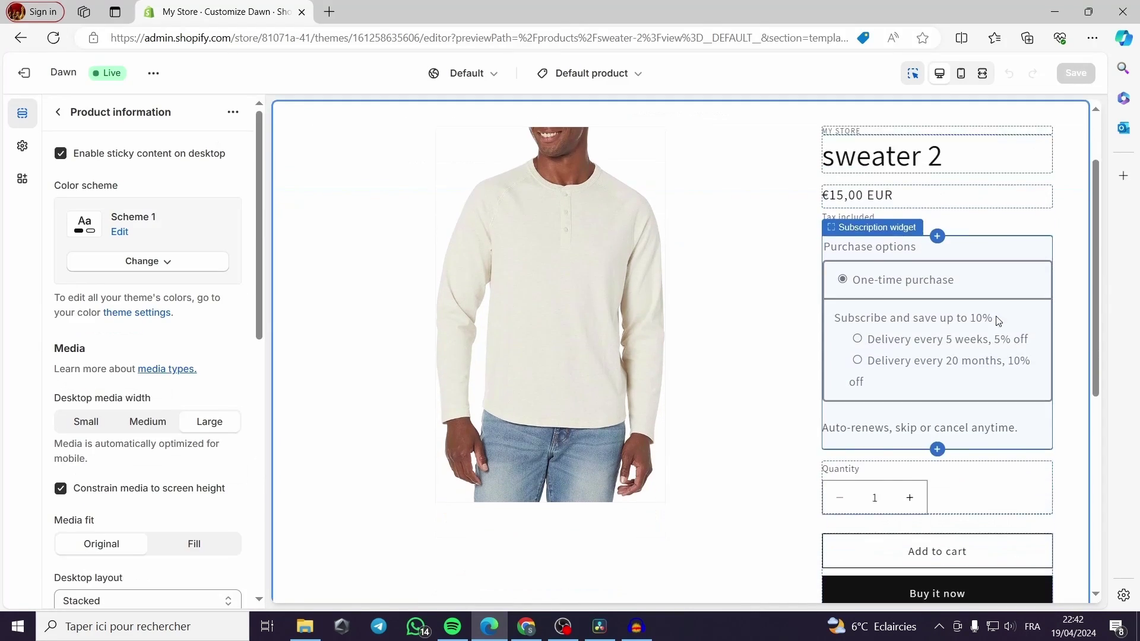
{"action": "left_click", "coordinate": [1015, 445]}
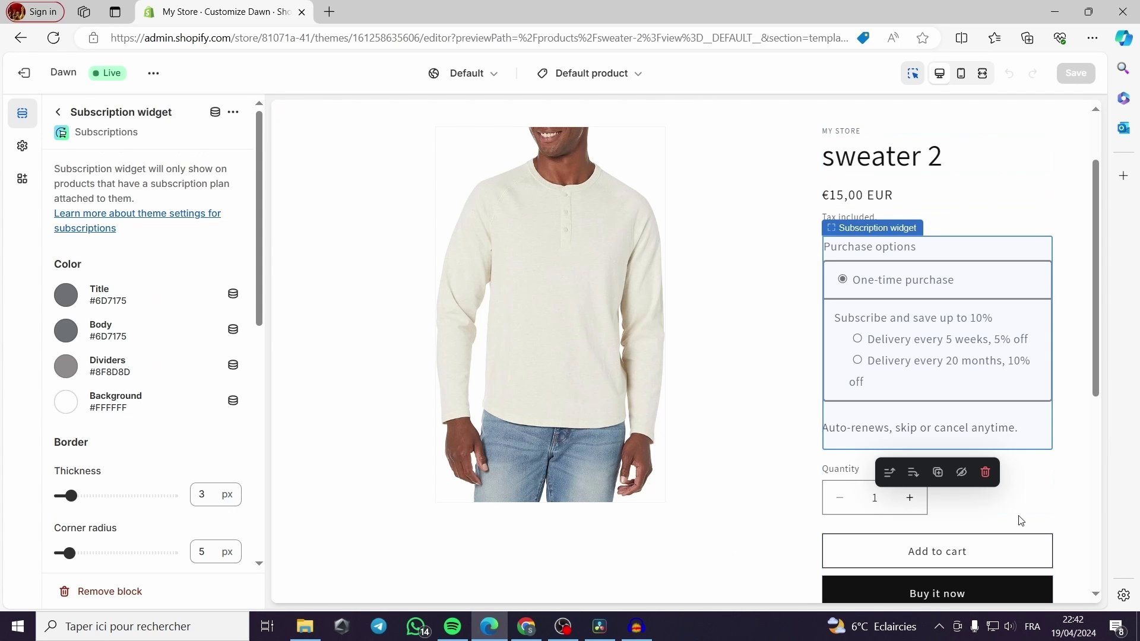
{"action": "left_click", "coordinate": [1017, 553]}
{"action": "scroll", "coordinate": [989, 503], "scroll_direction": "down", "scroll_amount": 3}
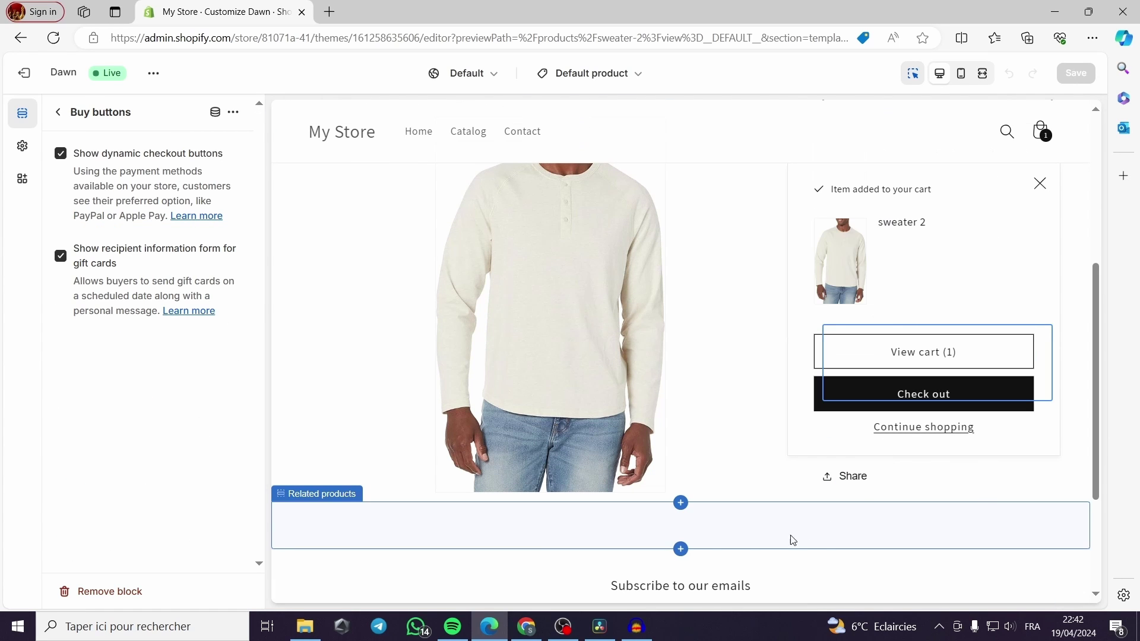
{"action": "left_click", "coordinate": [581, 406]}
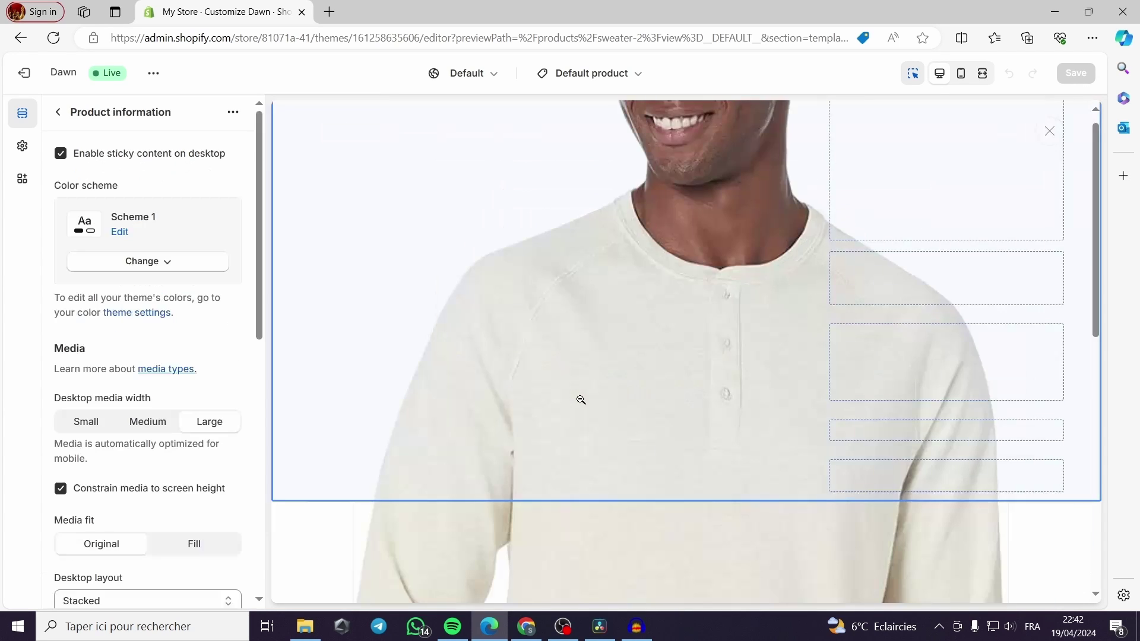
{"action": "left_click", "coordinate": [647, 404]}
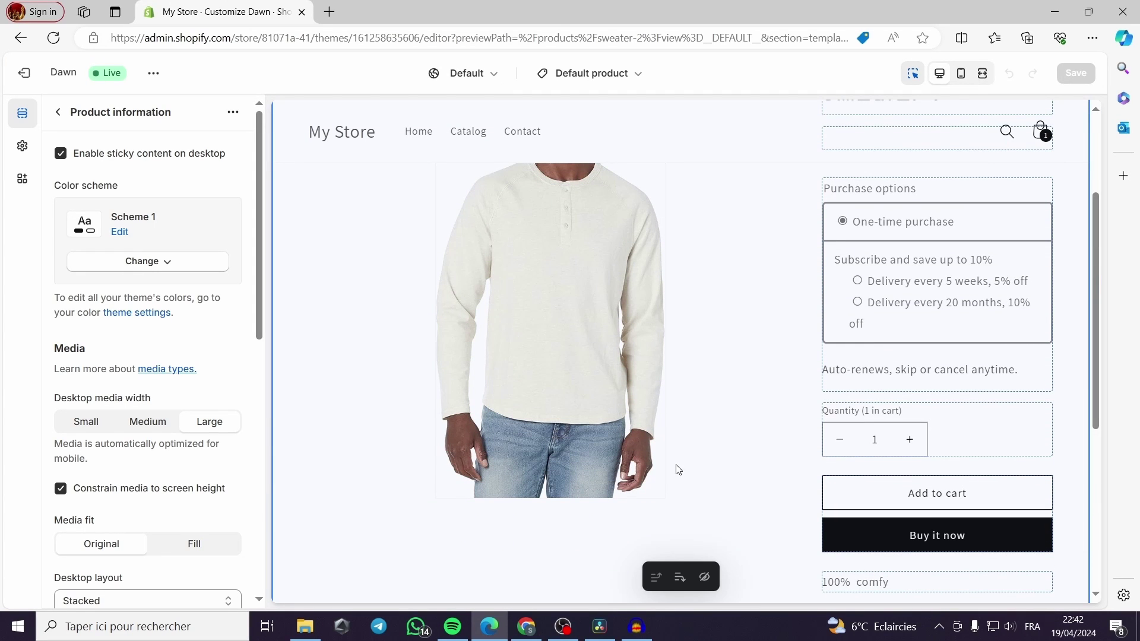
{"action": "left_click", "coordinate": [682, 583]}
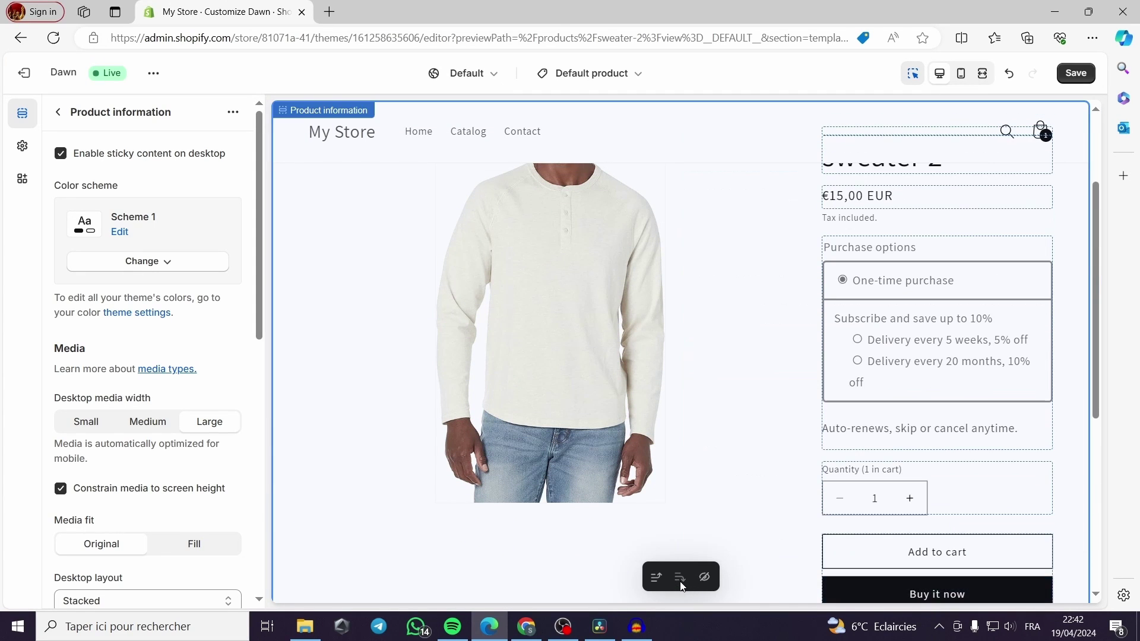
{"action": "left_click", "coordinate": [657, 580]}
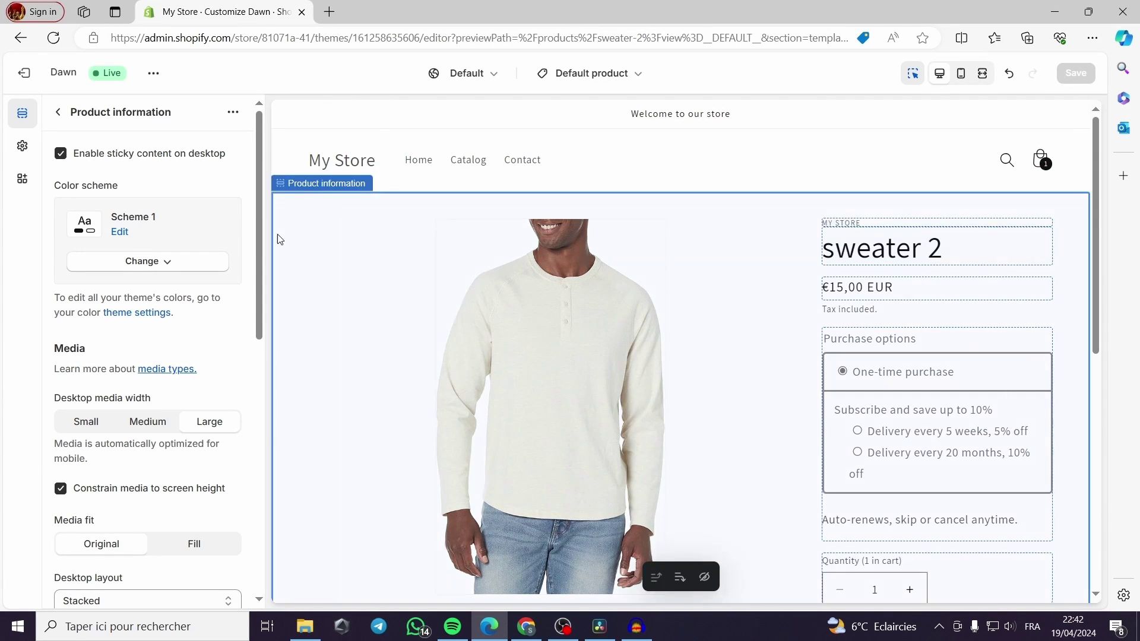
{"action": "mouse_move", "coordinate": [258, 178]}
{"action": "left_mouse_down"}
{"action": "mouse_move", "coordinate": [280, 258]}
{"action": "mouse_move", "coordinate": [268, 170]}
{"action": "left_mouse_up"}
{"action": "left_click_drag", "start_coordinate": [256, 289], "coordinate": [300, 269]}
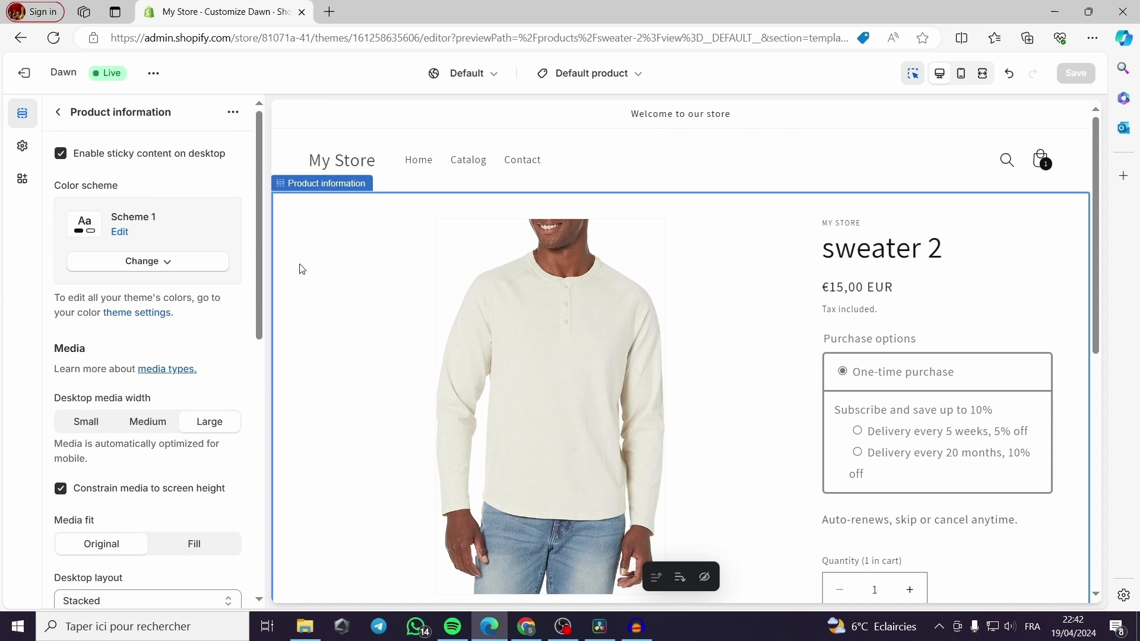
Change the sweater 2 Product information colour scheme from Scheme 1 to Scheme 2
{"action": "left_click", "coordinate": [138, 263]}
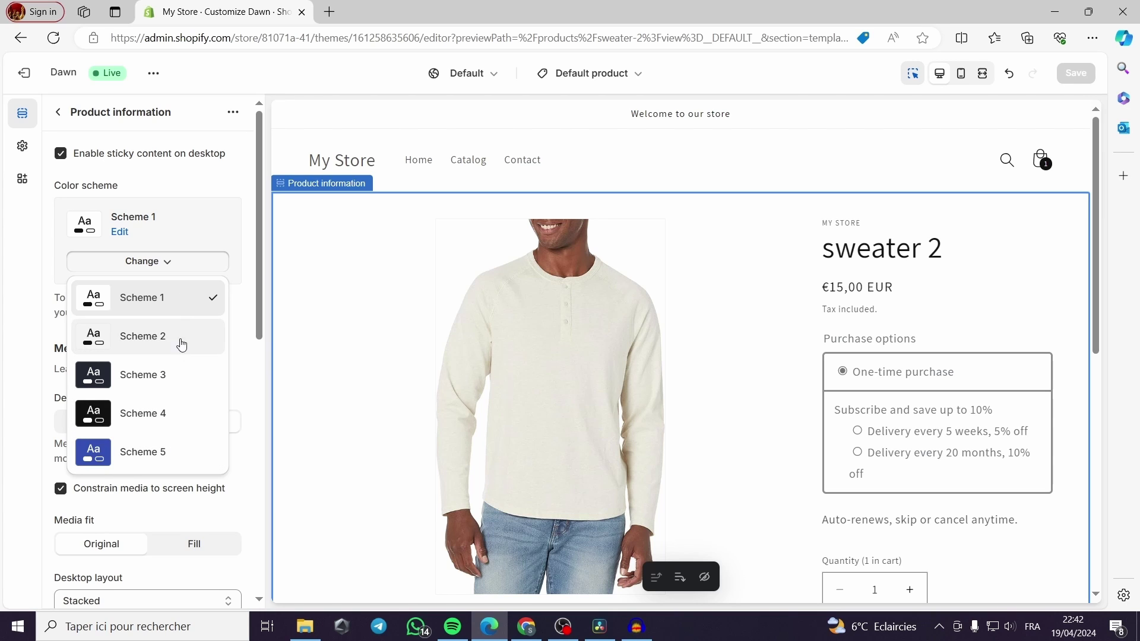
{"action": "left_click", "coordinate": [198, 261]}
{"action": "left_click", "coordinate": [169, 264]}
{"action": "left_click", "coordinate": [167, 264]}
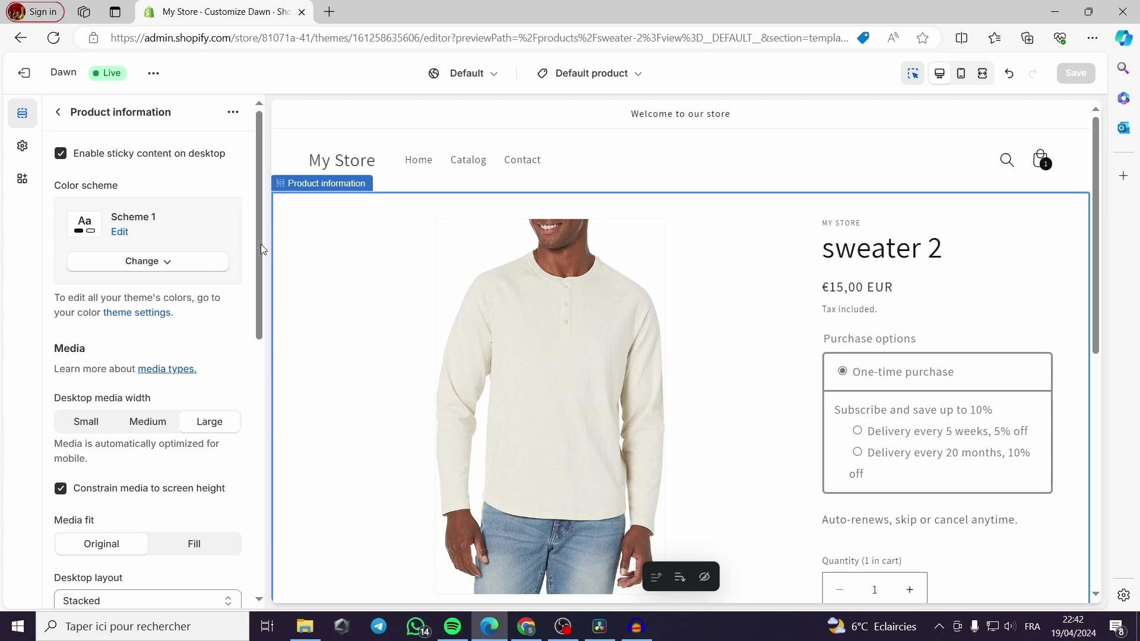
{"action": "mouse_move", "coordinate": [259, 251]}
{"action": "left_mouse_down"}
{"action": "mouse_move", "coordinate": [275, 353]}
{"action": "mouse_move", "coordinate": [279, 330]}
{"action": "mouse_move", "coordinate": [254, 331]}
{"action": "mouse_move", "coordinate": [293, 403]}
{"action": "mouse_move", "coordinate": [275, 549]}
{"action": "mouse_move", "coordinate": [288, 300]}
{"action": "mouse_move", "coordinate": [258, 231]}
{"action": "left_mouse_up"}
{"action": "left_click_drag", "start_coordinate": [258, 165], "coordinate": [228, 129]}
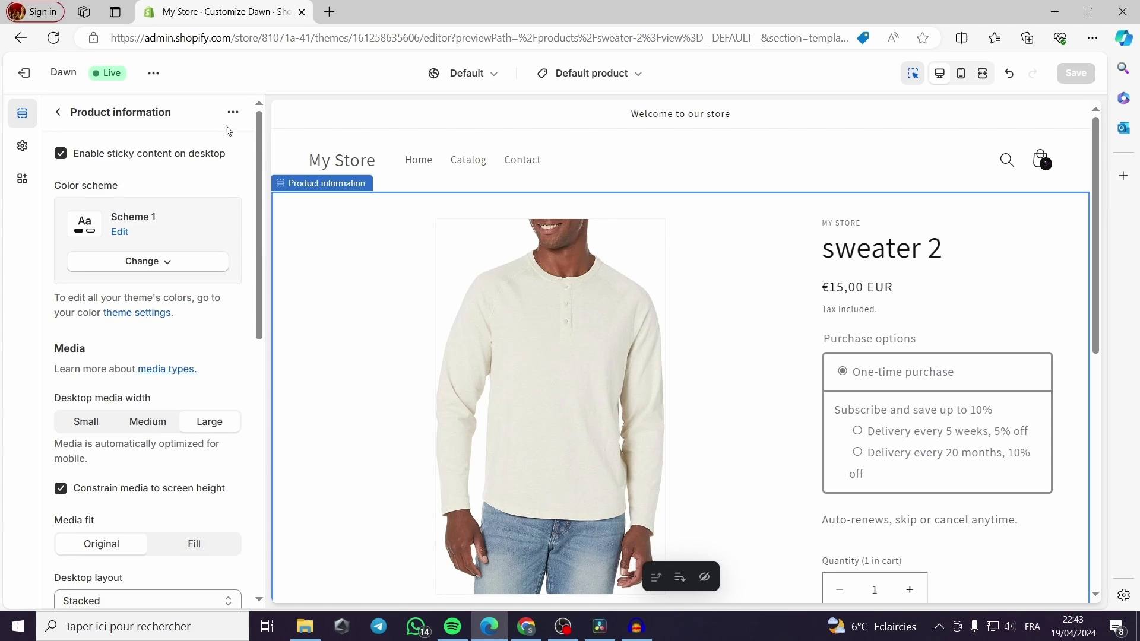
{"action": "left_click", "coordinate": [169, 262]}
{"action": "left_click", "coordinate": [167, 332]}
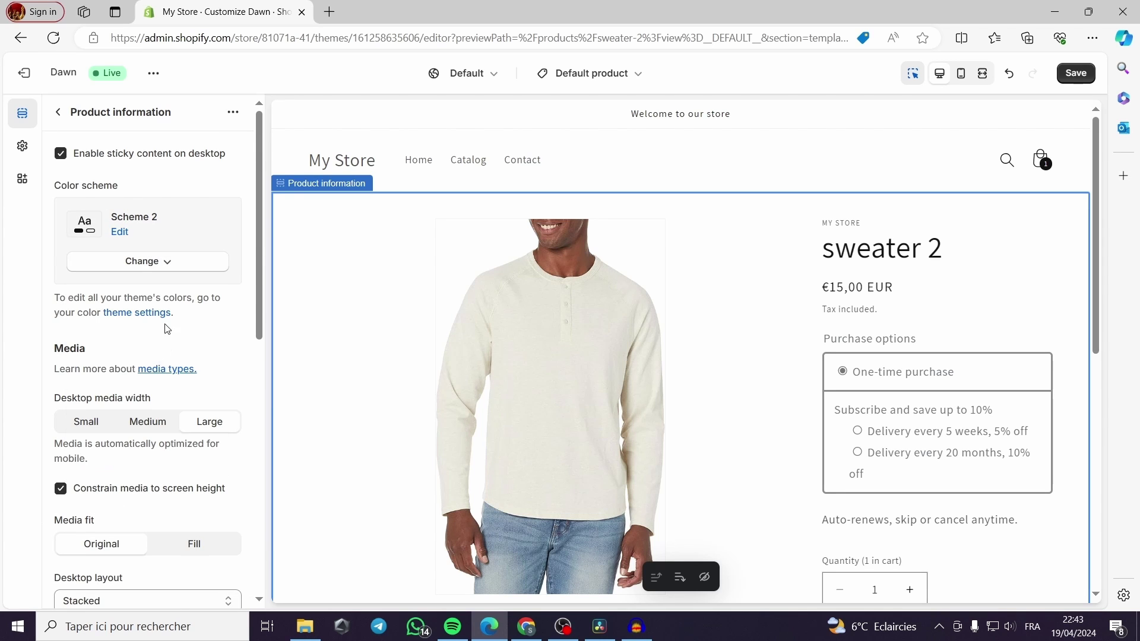
{"action": "left_click", "coordinate": [169, 263]}
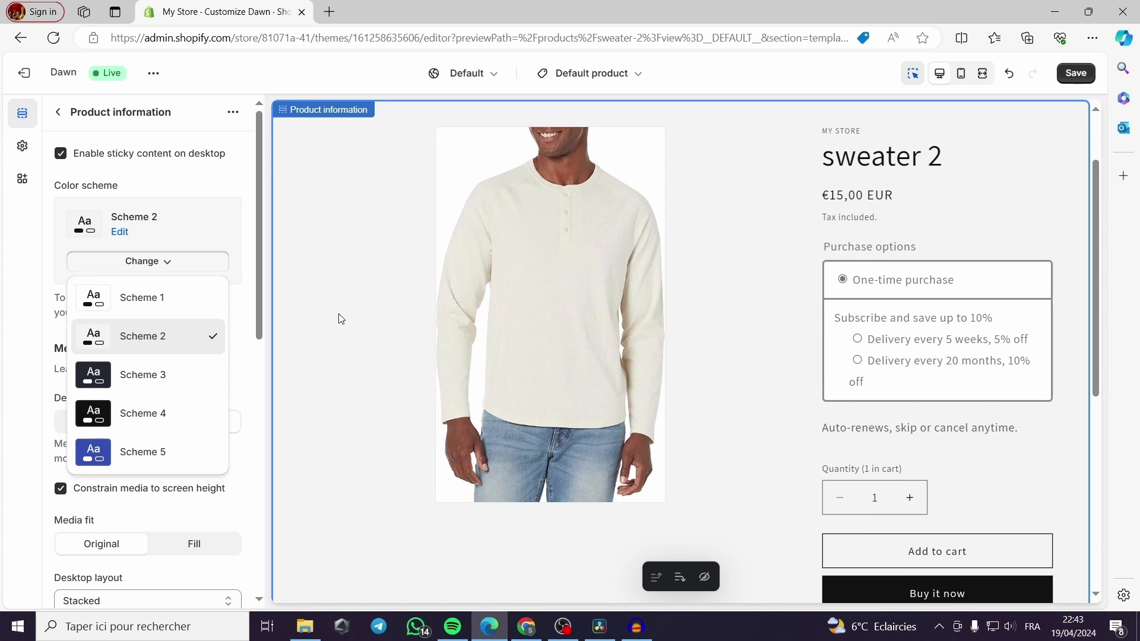
{"action": "left_click", "coordinate": [222, 337]}
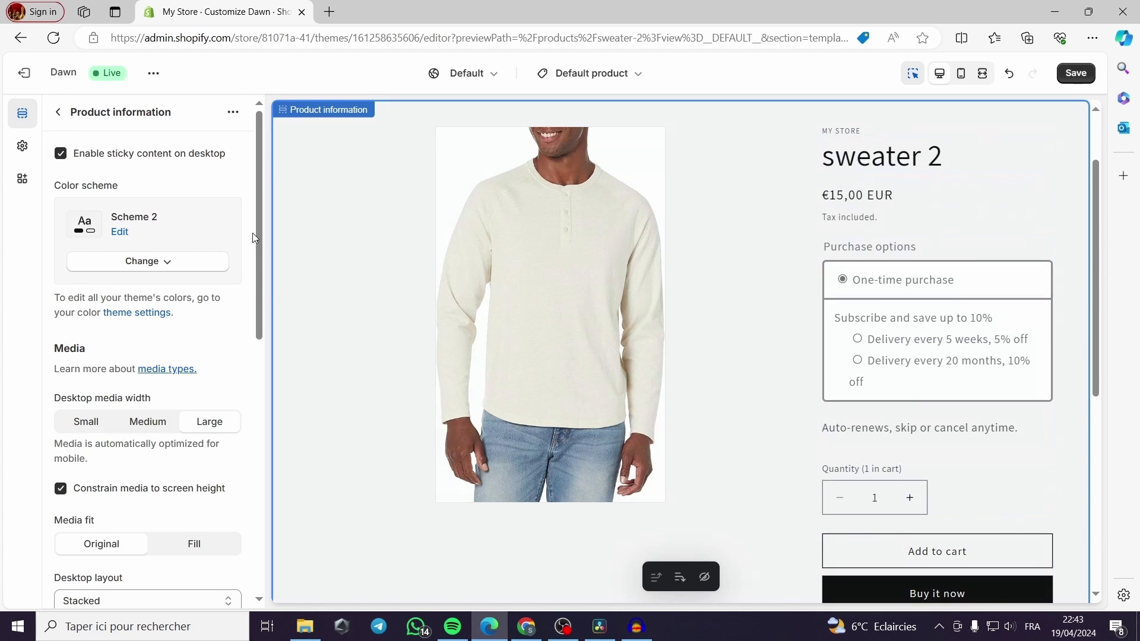
{"action": "mouse_move", "coordinate": [260, 225]}
{"action": "left_mouse_down"}
{"action": "mouse_move", "coordinate": [266, 454]}
{"action": "mouse_move", "coordinate": [265, 248]}
{"action": "left_mouse_up"}
{"action": "left_click_drag", "start_coordinate": [1097, 201], "coordinate": [1094, 129]}
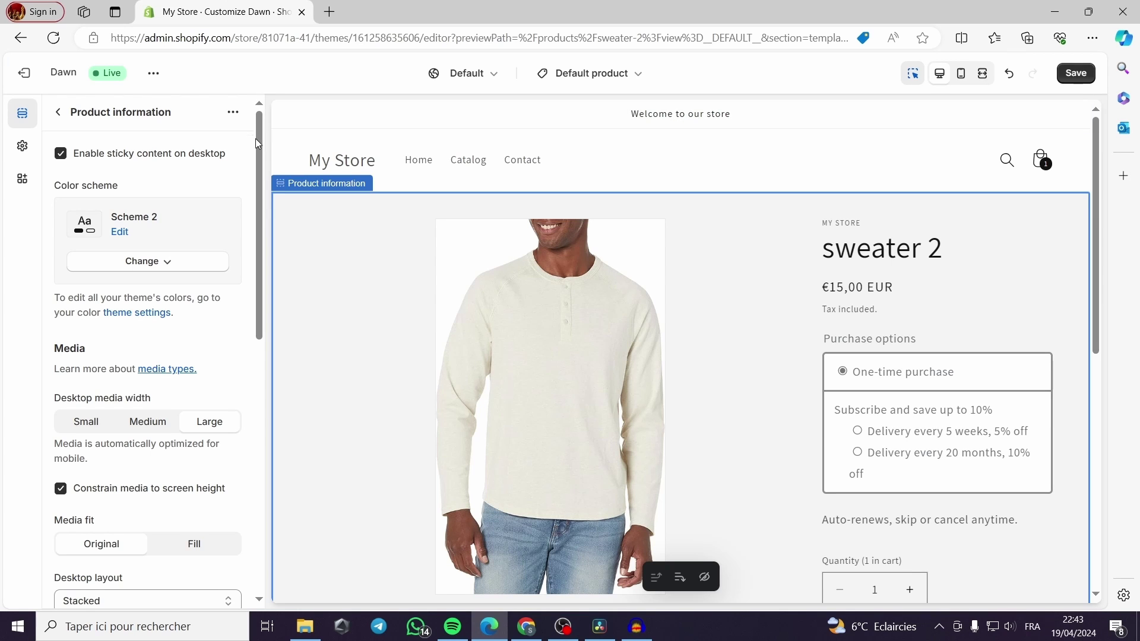
{"action": "left_click_drag", "start_coordinate": [256, 143], "coordinate": [264, 117]}
{"action": "left_click", "coordinate": [21, 145]}
{"action": "left_click", "coordinate": [155, 156]}
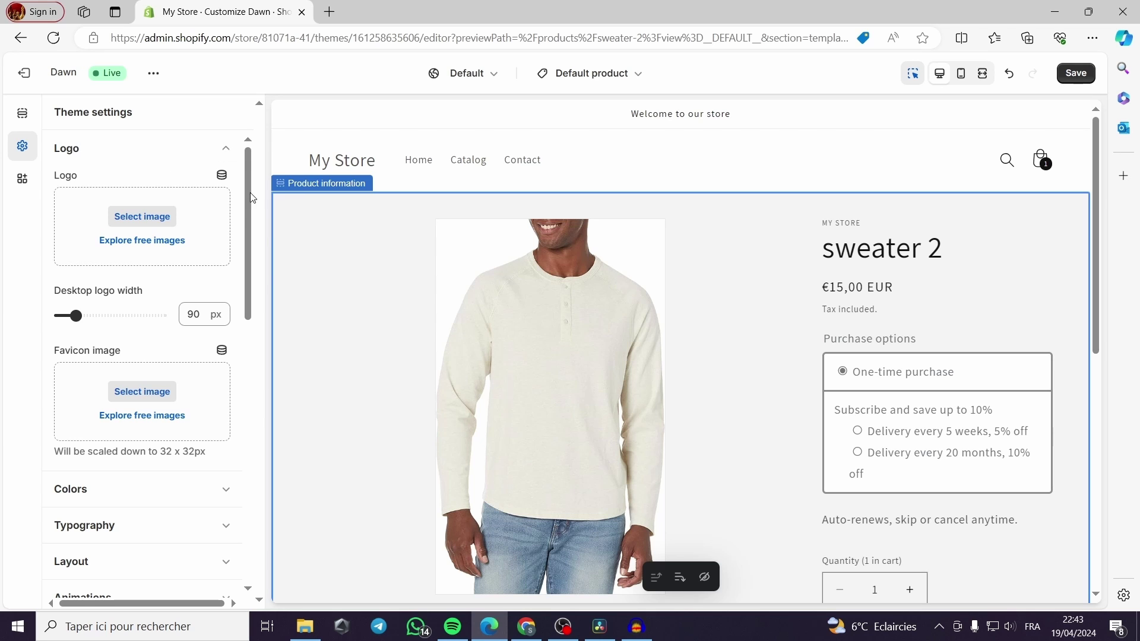
{"action": "left_click_drag", "start_coordinate": [249, 192], "coordinate": [225, 136]}
{"action": "left_click", "coordinate": [22, 113]}
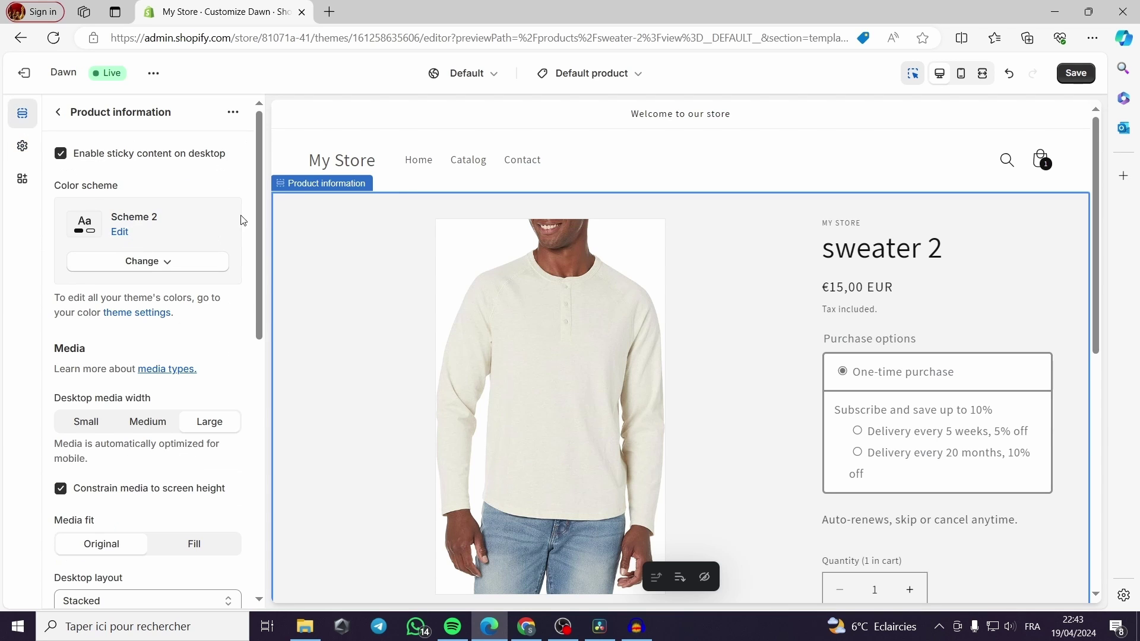
{"action": "left_click", "coordinate": [233, 112]}
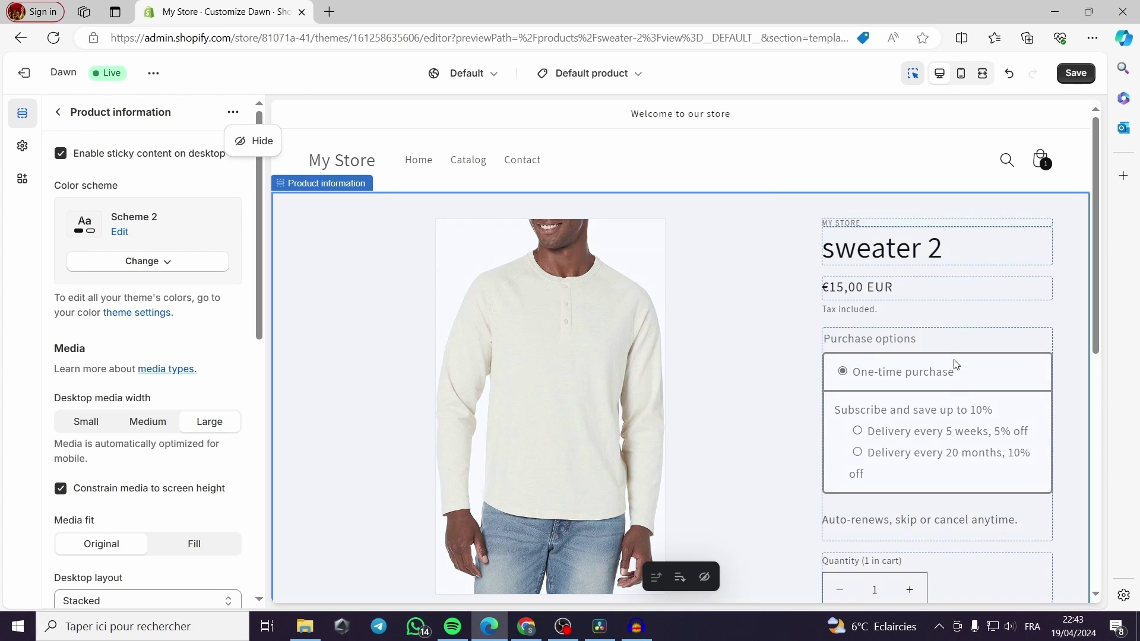
Keep desktop media on the left and set Image zoom to No zoom
{"action": "scroll", "coordinate": [229, 333], "scroll_direction": "down", "scroll_amount": 5}
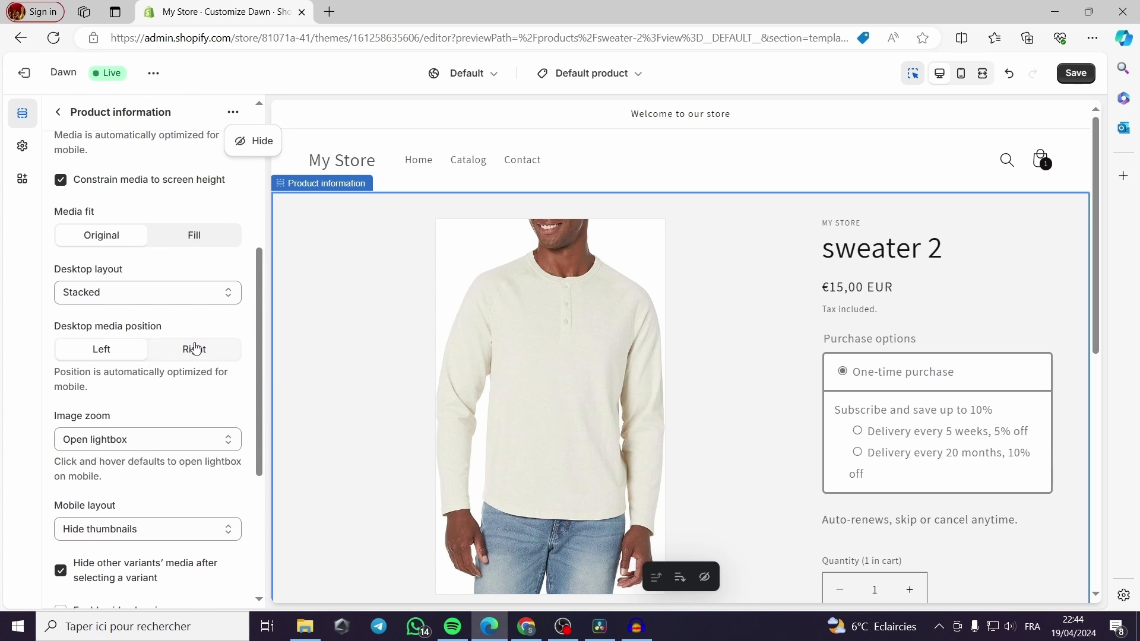
{"action": "left_click", "coordinate": [193, 352]}
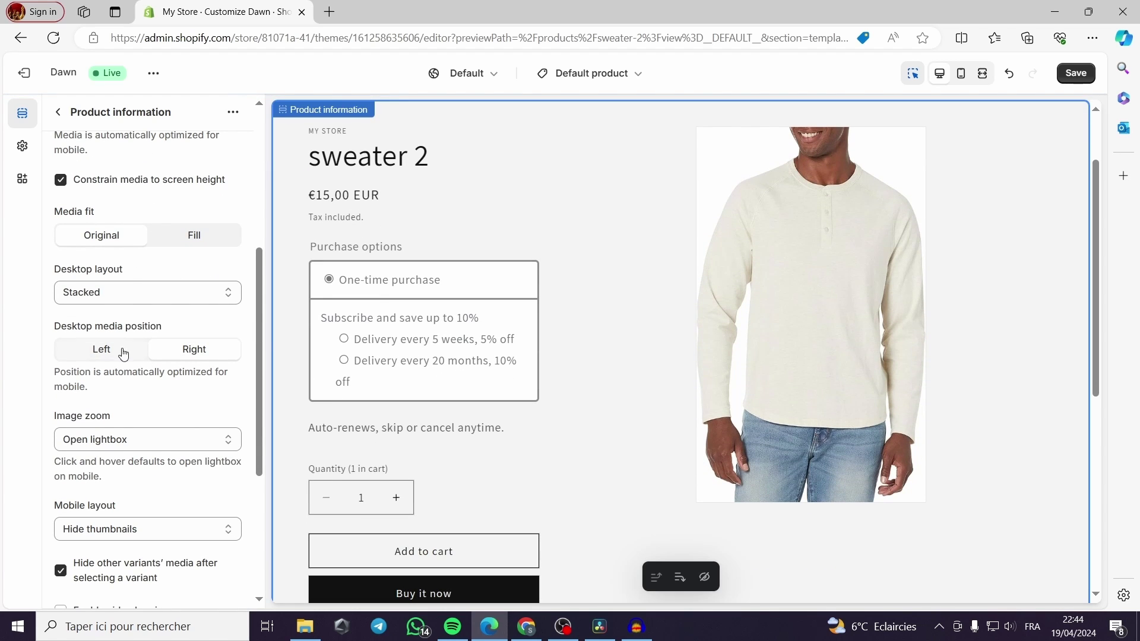
{"action": "left_click", "coordinate": [122, 350]}
{"action": "scroll", "coordinate": [195, 409], "scroll_direction": "down", "scroll_amount": 1}
{"action": "left_click", "coordinate": [231, 369]}
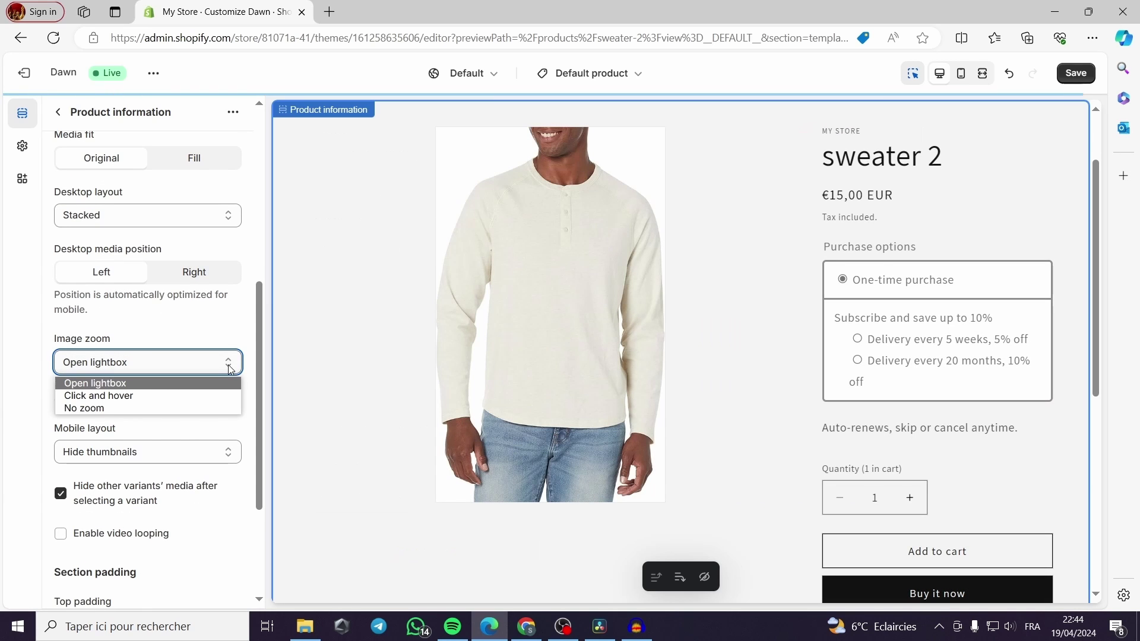
{"action": "left_click", "coordinate": [183, 397]}
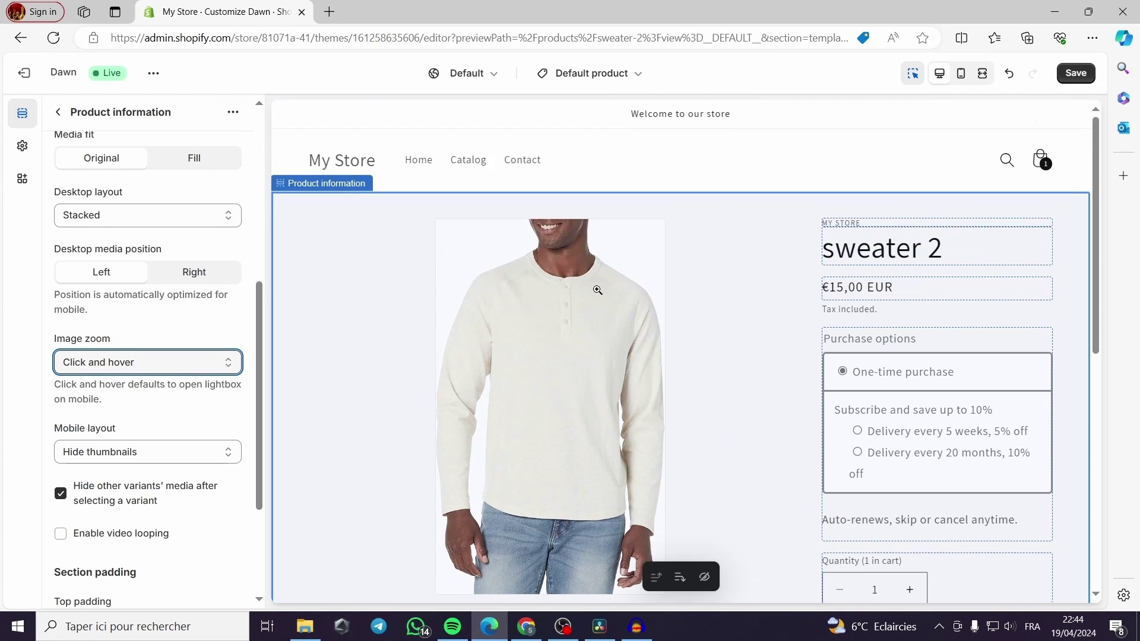
{"action": "scroll", "coordinate": [540, 297], "scroll_direction": "down", "scroll_amount": 8}
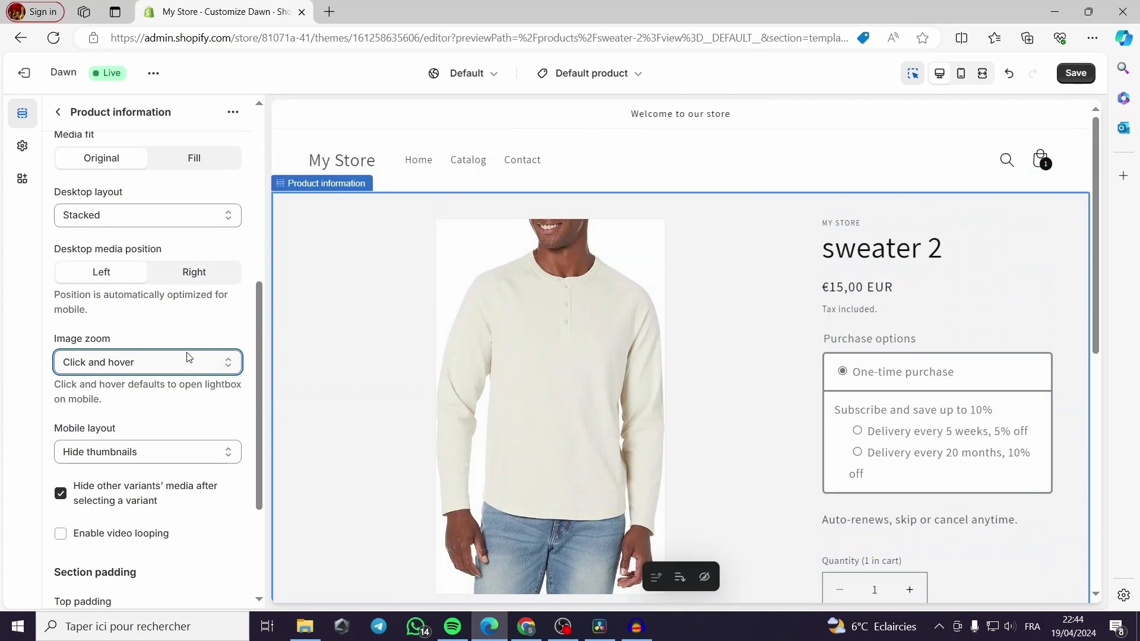
{"action": "left_click", "coordinate": [224, 362]}
{"action": "left_click", "coordinate": [209, 408]}
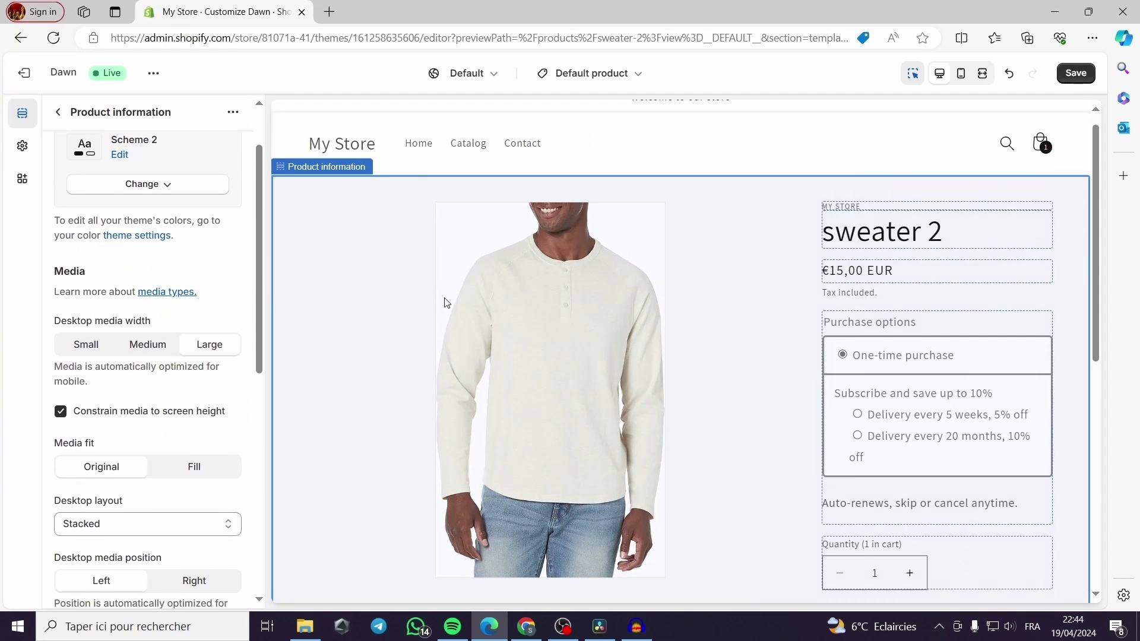
Check the mobile layout options, leaving Hide thumbnails unchanged
{"action": "scroll", "coordinate": [319, 298], "scroll_direction": "down", "scroll_amount": 5}
{"action": "scroll", "coordinate": [226, 333], "scroll_direction": "down", "scroll_amount": 5}
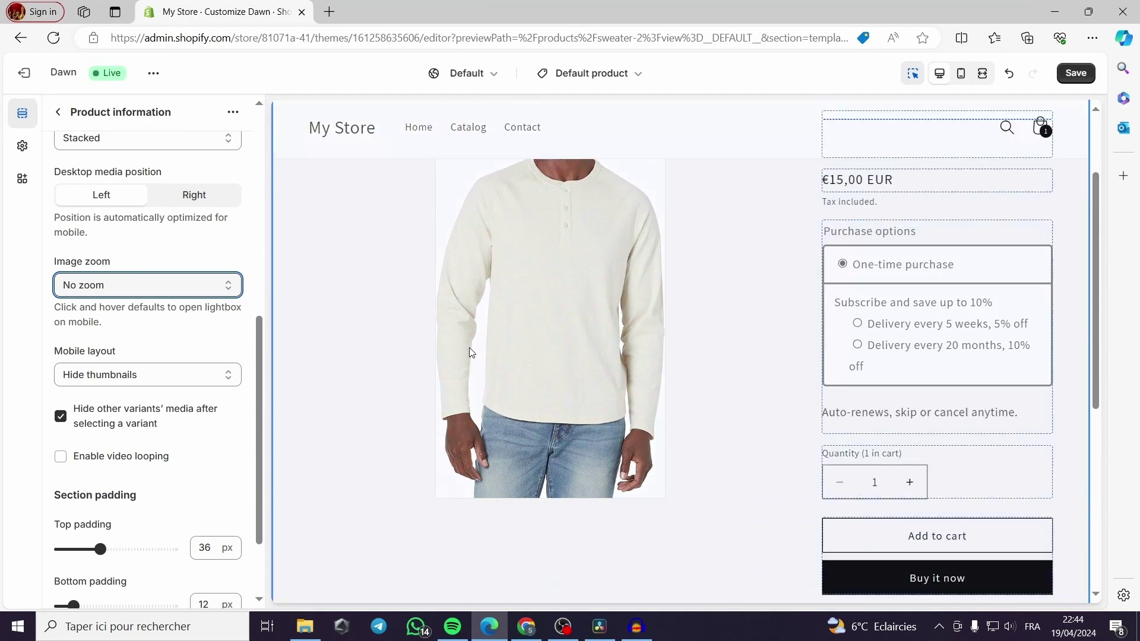
{"action": "left_click", "coordinate": [157, 377]}
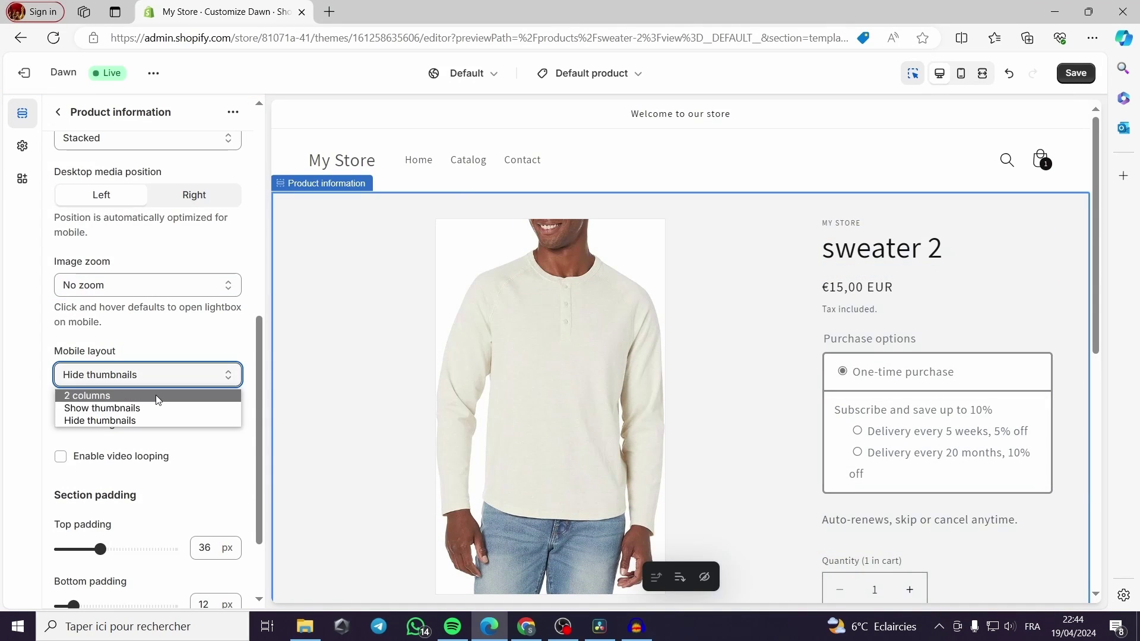
{"action": "left_click", "coordinate": [231, 342]}
{"action": "scroll", "coordinate": [229, 343], "scroll_direction": "down", "scroll_amount": 2}
{"action": "scroll", "coordinate": [228, 343], "scroll_direction": "up", "scroll_amount": 10}
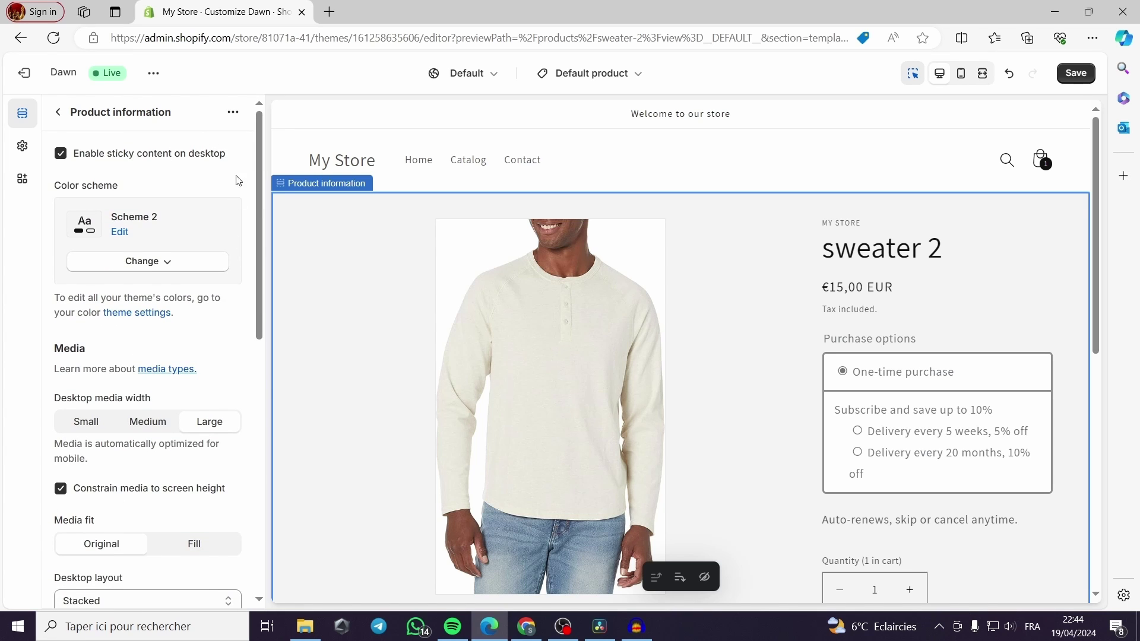
Try Scheme 5 and Scheme 3 on the Product information section, settling back on Scheme 1
{"action": "left_click", "coordinate": [172, 260]}
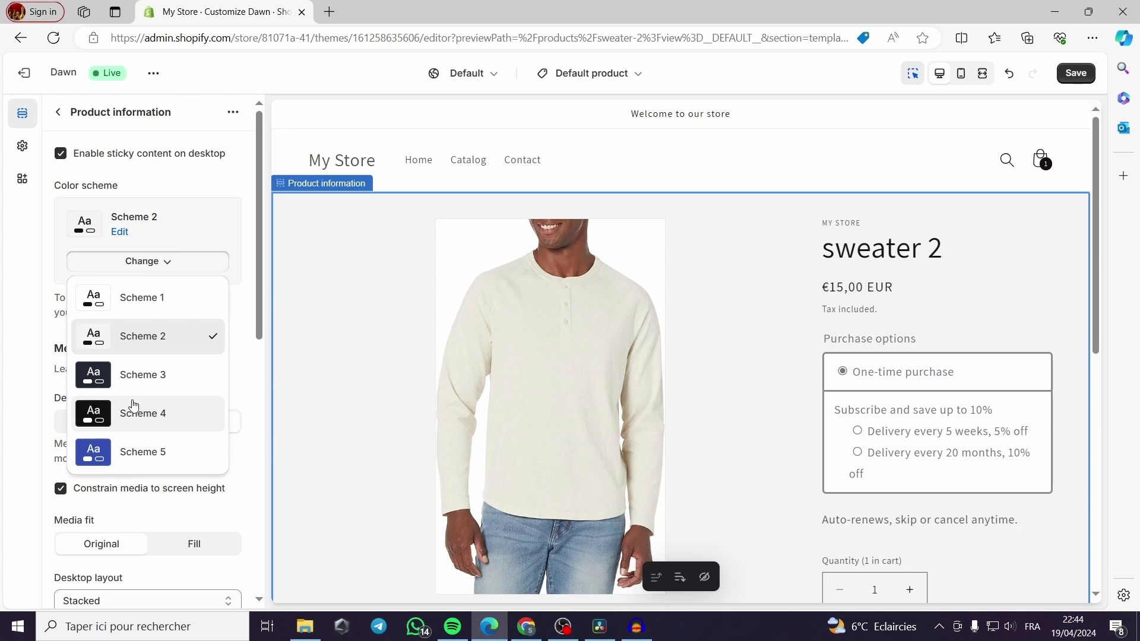
{"action": "left_click", "coordinate": [135, 451]}
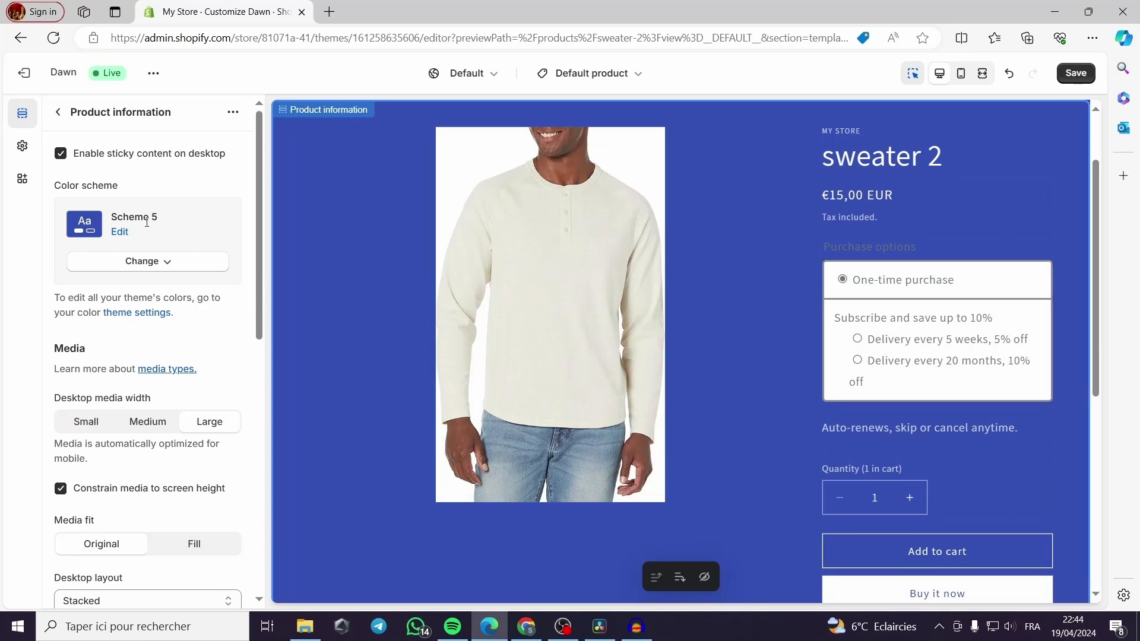
{"action": "left_click", "coordinate": [169, 268]}
{"action": "left_click", "coordinate": [143, 300]}
{"action": "left_click", "coordinate": [144, 265]}
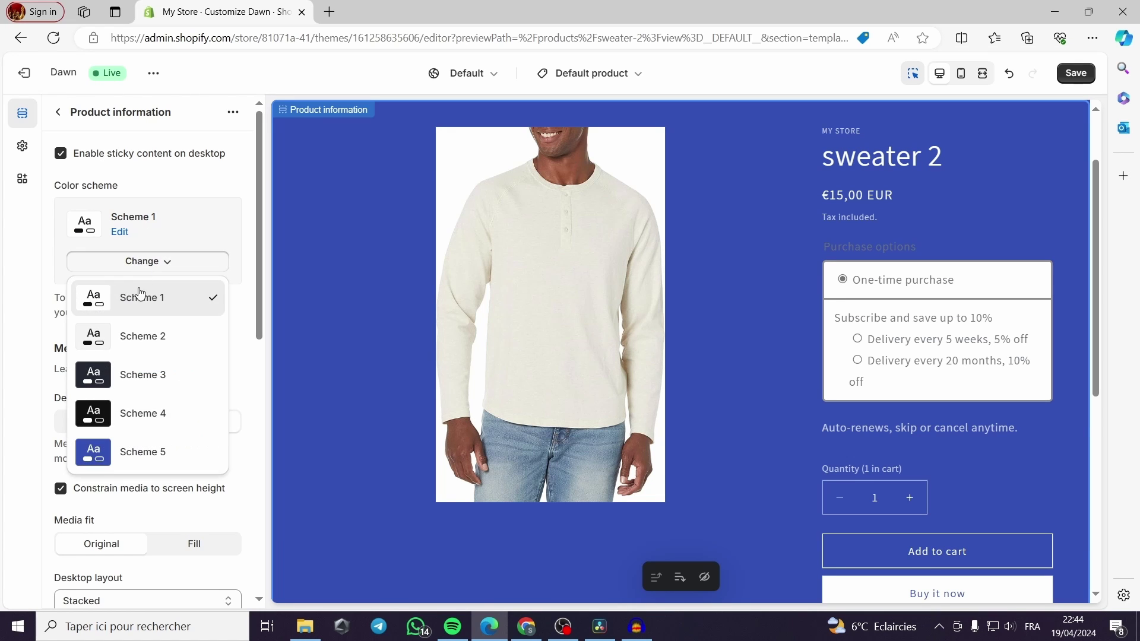
{"action": "left_click", "coordinate": [121, 380]}
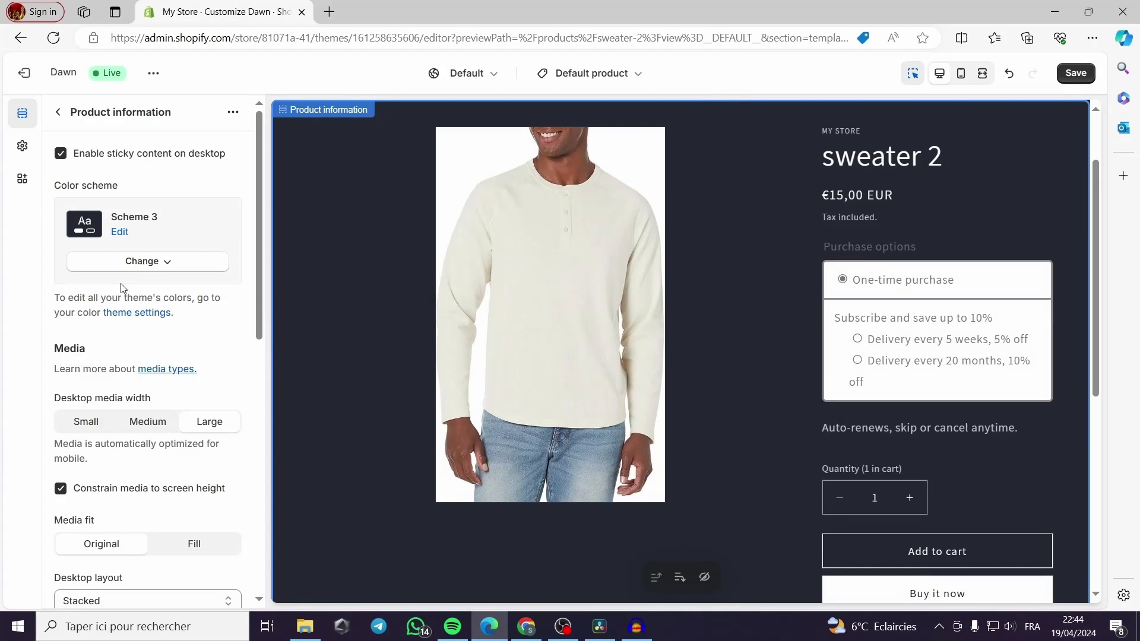
{"action": "left_click", "coordinate": [134, 265]}
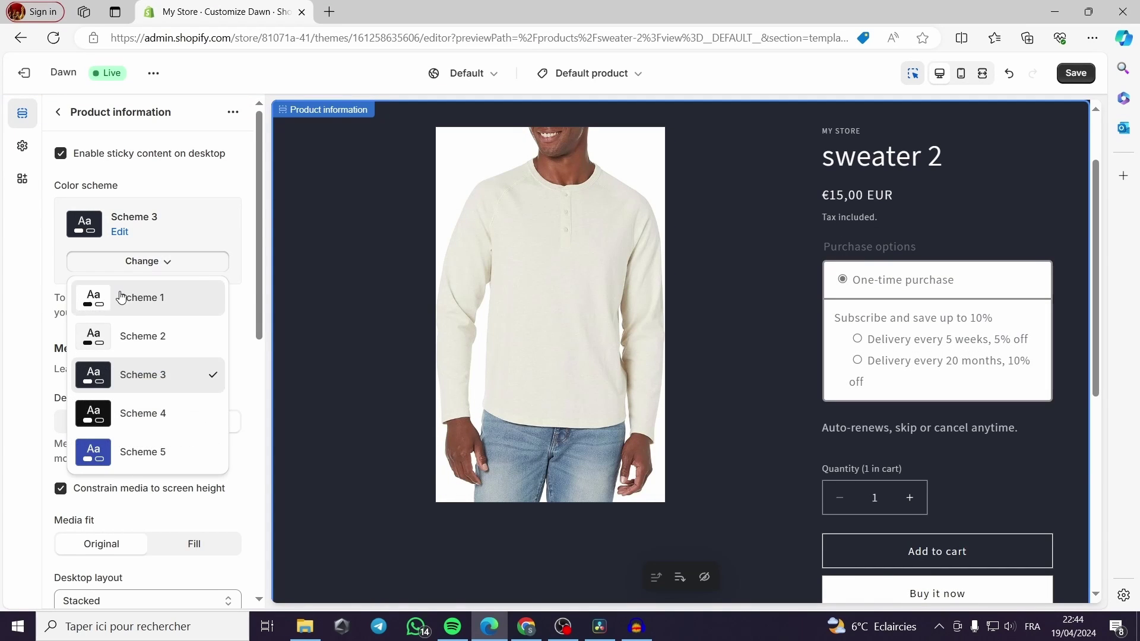
{"action": "left_click", "coordinate": [121, 298]}
{"action": "left_click", "coordinate": [186, 264]}
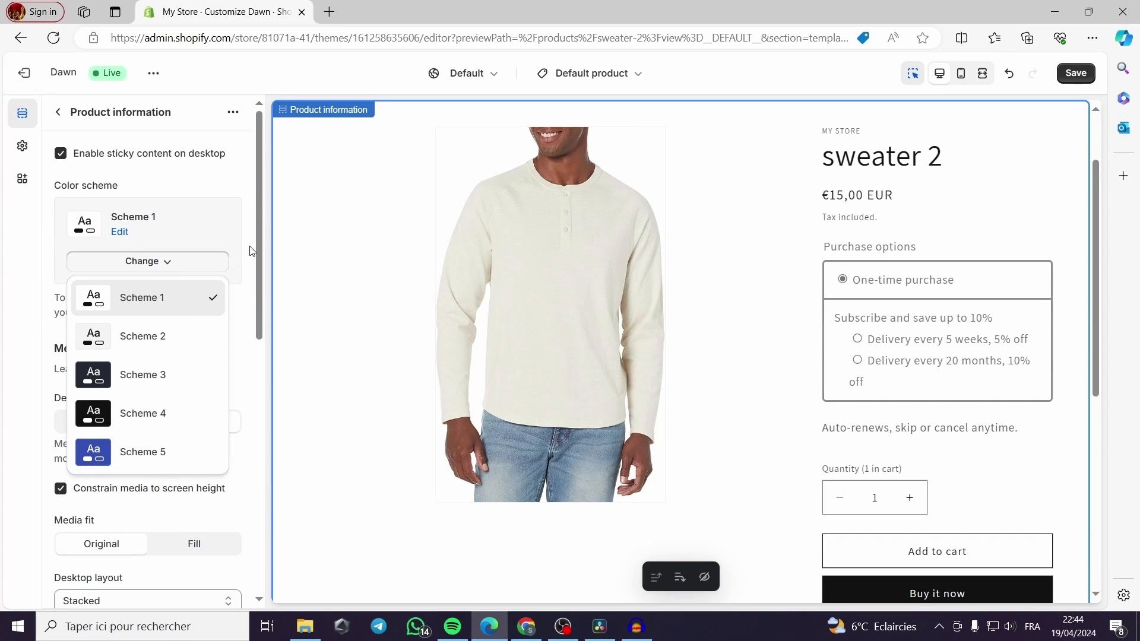
{"action": "left_click", "coordinate": [257, 226]}
Scroll through the theme editor's settings panel to review the remaining options
{"action": "left_click_drag", "start_coordinate": [257, 226], "coordinate": [245, 188]}
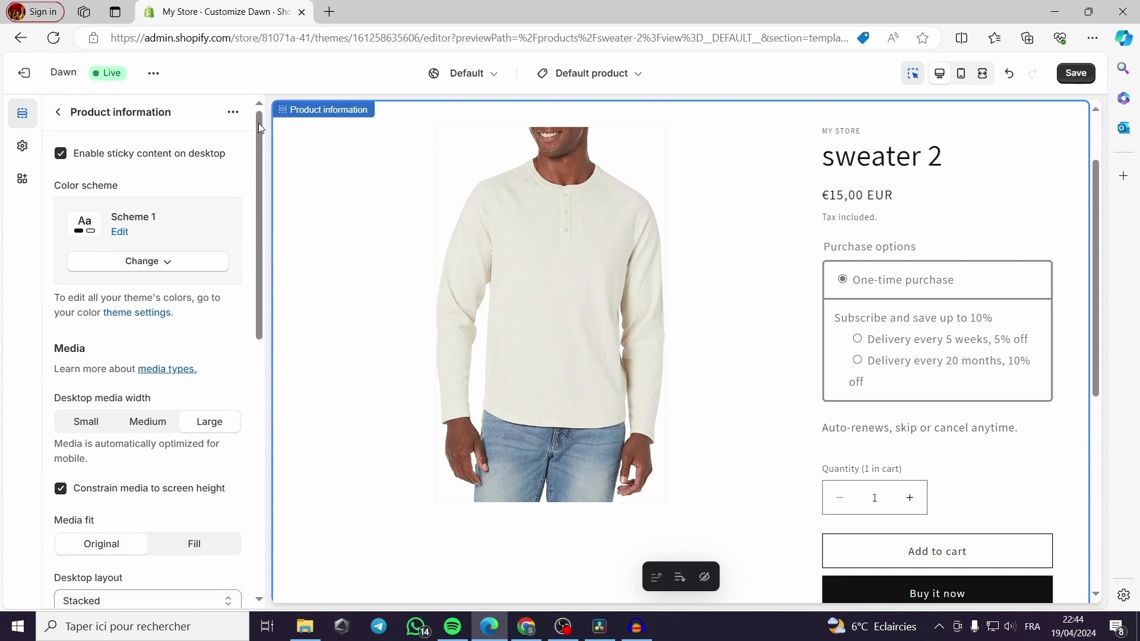
{"action": "left_click_drag", "start_coordinate": [258, 119], "coordinate": [268, 96]}
{"action": "mouse_move", "coordinate": [257, 131]}
{"action": "left_mouse_down"}
{"action": "mouse_move", "coordinate": [252, 456]}
{"action": "mouse_move", "coordinate": [266, 340]}
{"action": "mouse_move", "coordinate": [256, 121]}
{"action": "left_mouse_up"}
{"action": "scroll", "coordinate": [192, 298], "scroll_direction": "down", "scroll_amount": 8}
{"action": "scroll", "coordinate": [192, 298], "scroll_direction": "up", "scroll_amount": 10}
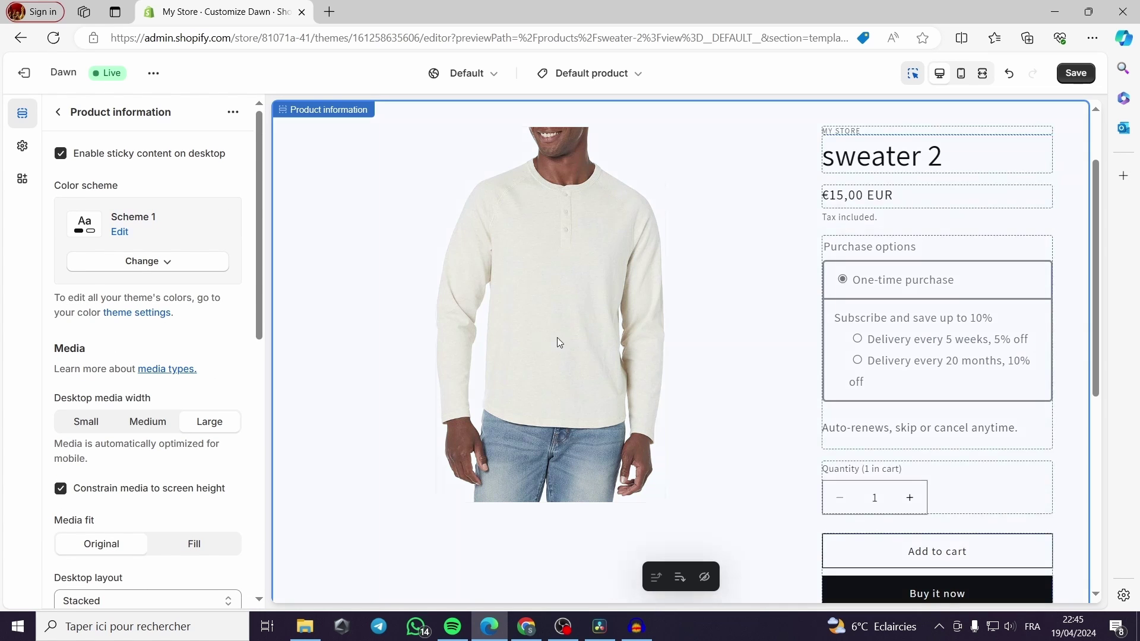
{"action": "scroll", "coordinate": [572, 345], "scroll_direction": "down", "scroll_amount": 6}
{"action": "scroll", "coordinate": [575, 342], "scroll_direction": "up", "scroll_amount": 8}
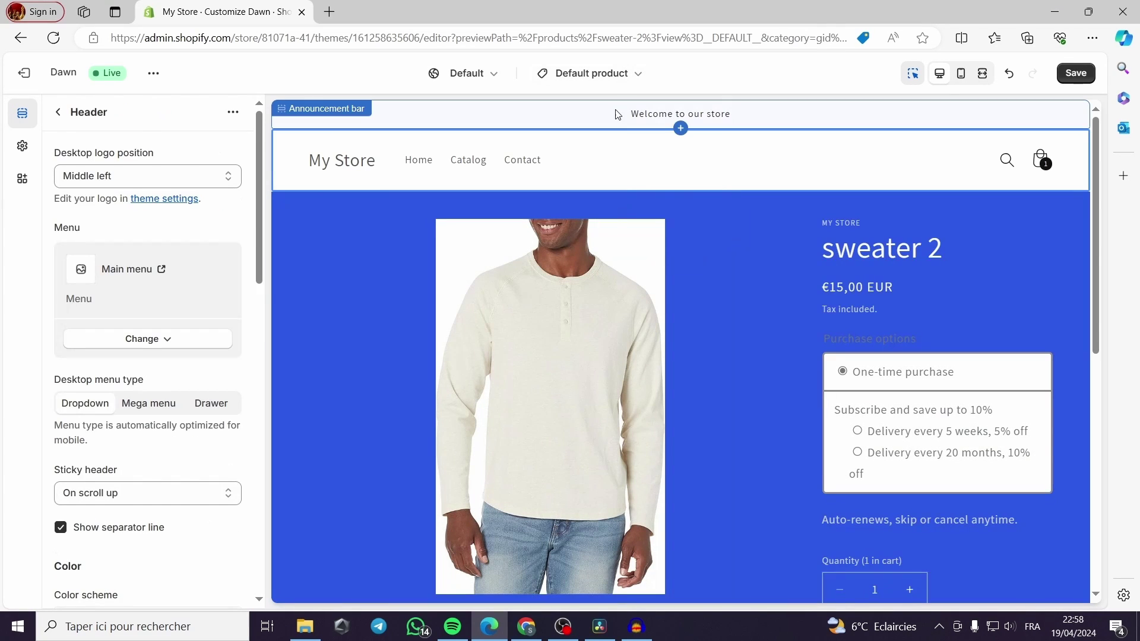
Create a new named product template based on Default product from the template menu
{"action": "left_click", "coordinate": [634, 75]}
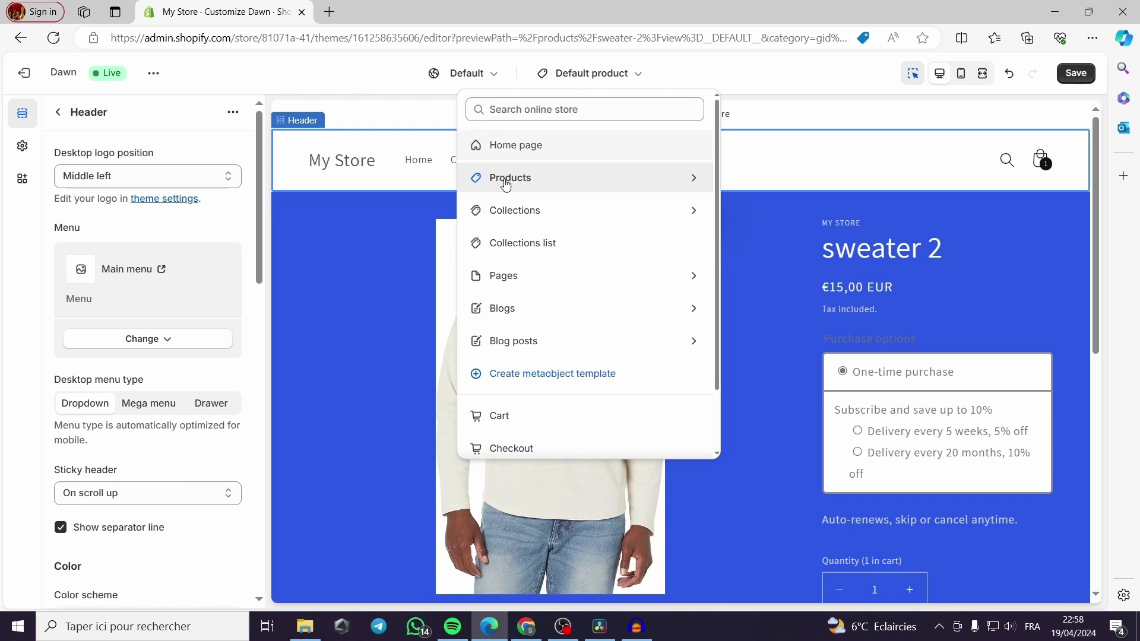
{"action": "left_click", "coordinate": [692, 180]}
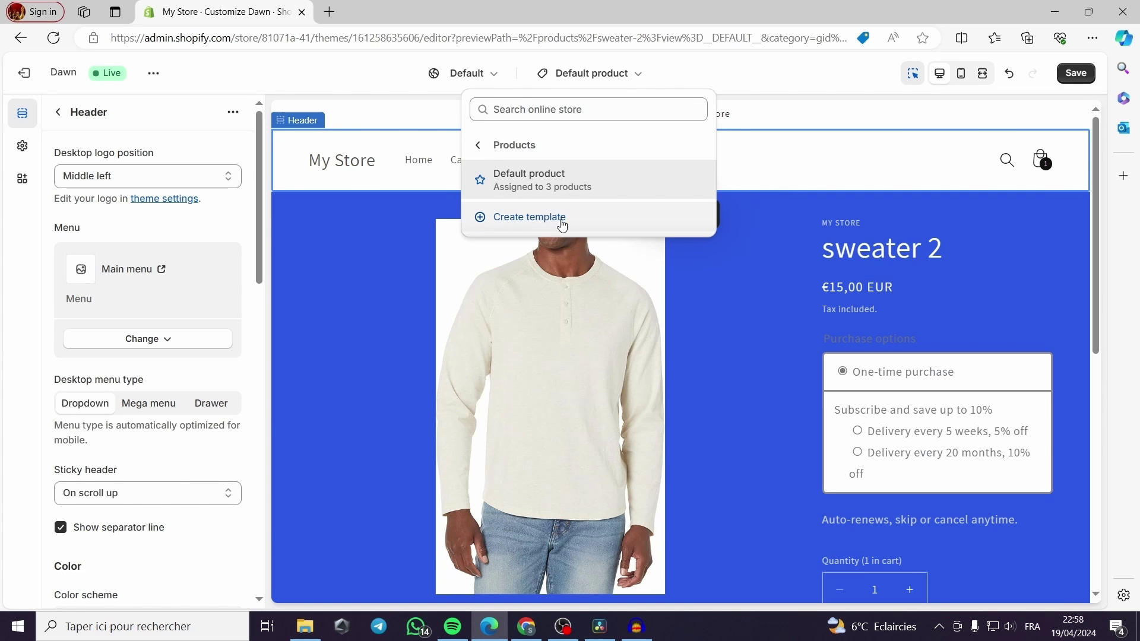
{"action": "left_click", "coordinate": [561, 218]}
{"action": "left_click", "coordinate": [491, 318]}
{"action": "left_click", "coordinate": [430, 383]}
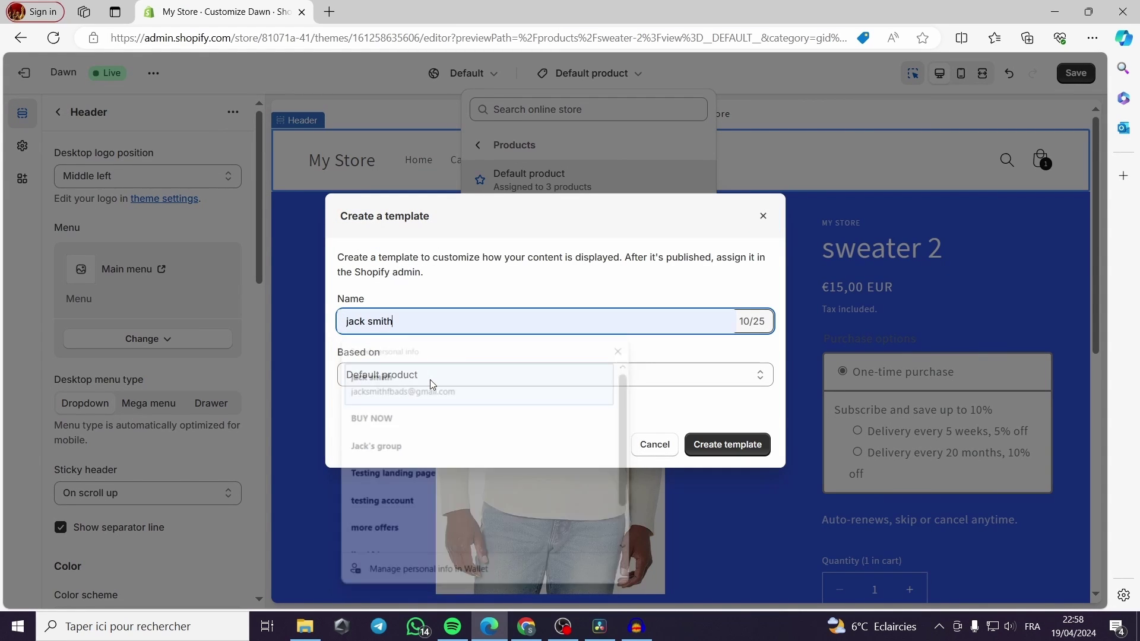
{"action": "left_click", "coordinate": [466, 376]}
{"action": "left_click", "coordinate": [529, 392]}
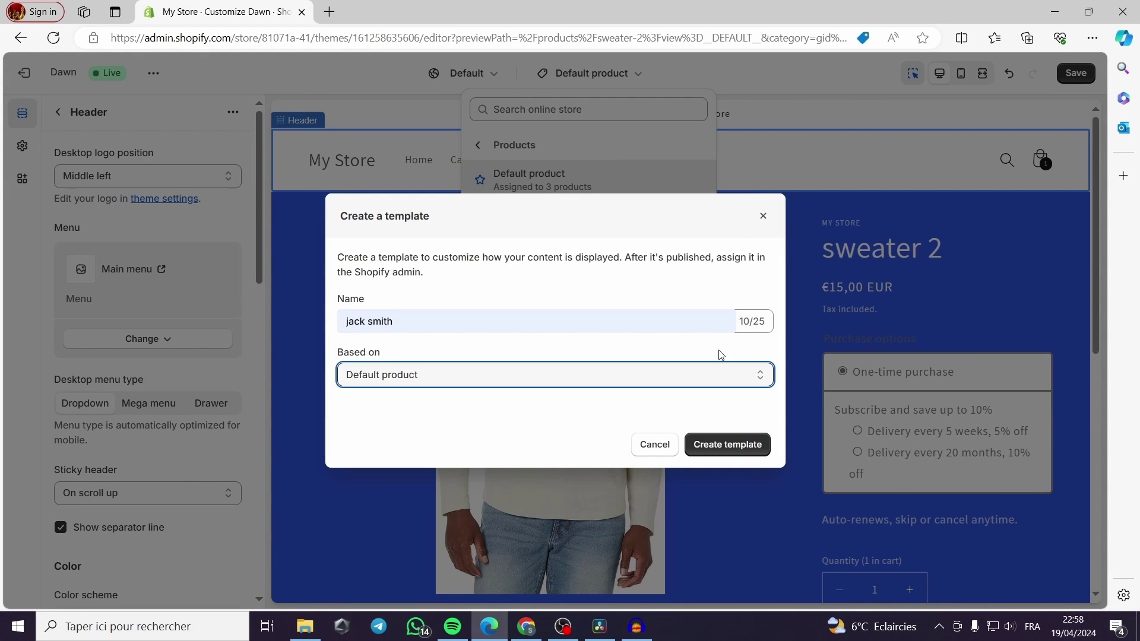
{"action": "left_click", "coordinate": [755, 454]}
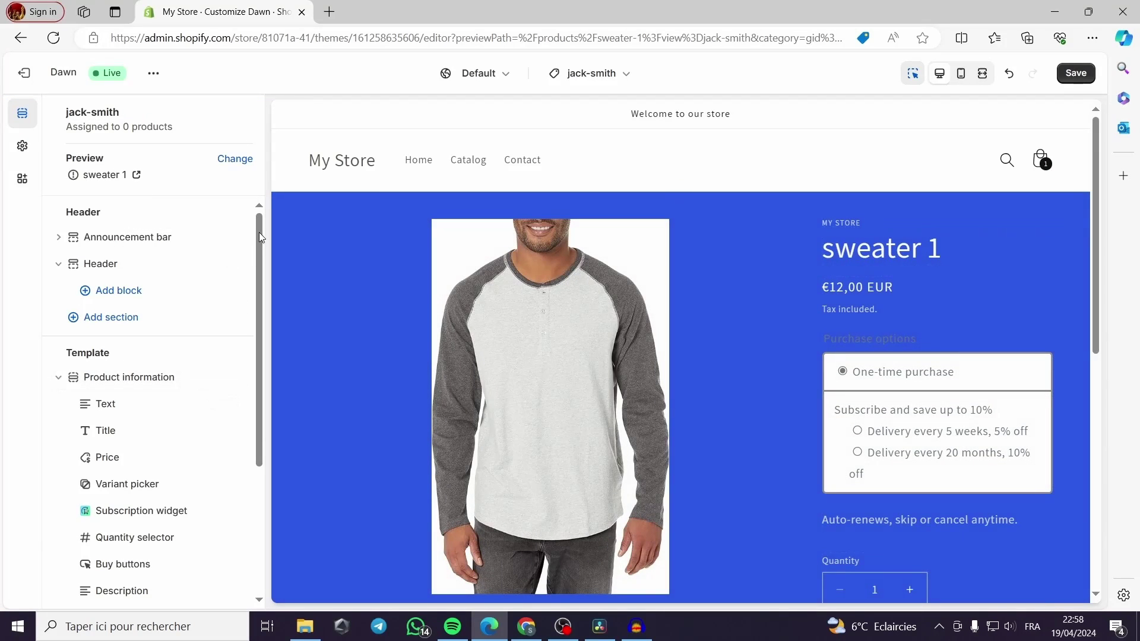
Expand the Announcement bar and browse blocks to add after Price, adding none
{"action": "mouse_move", "coordinate": [258, 232]}
{"action": "left_mouse_down"}
{"action": "mouse_move", "coordinate": [247, 433]}
{"action": "mouse_move", "coordinate": [256, 232]}
{"action": "left_mouse_up"}
{"action": "scroll", "coordinate": [229, 224], "scroll_direction": "down", "scroll_amount": 4}
{"action": "scroll", "coordinate": [216, 231], "scroll_direction": "up", "scroll_amount": 4}
{"action": "left_click", "coordinate": [59, 238]}
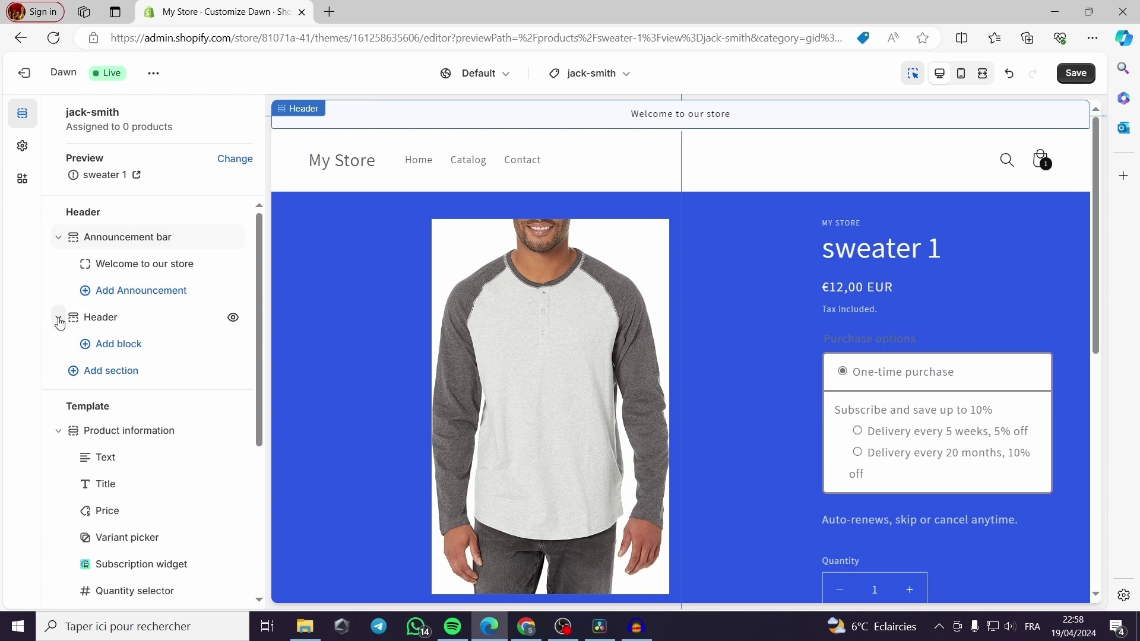
{"action": "scroll", "coordinate": [166, 475], "scroll_direction": "down", "scroll_amount": 1}
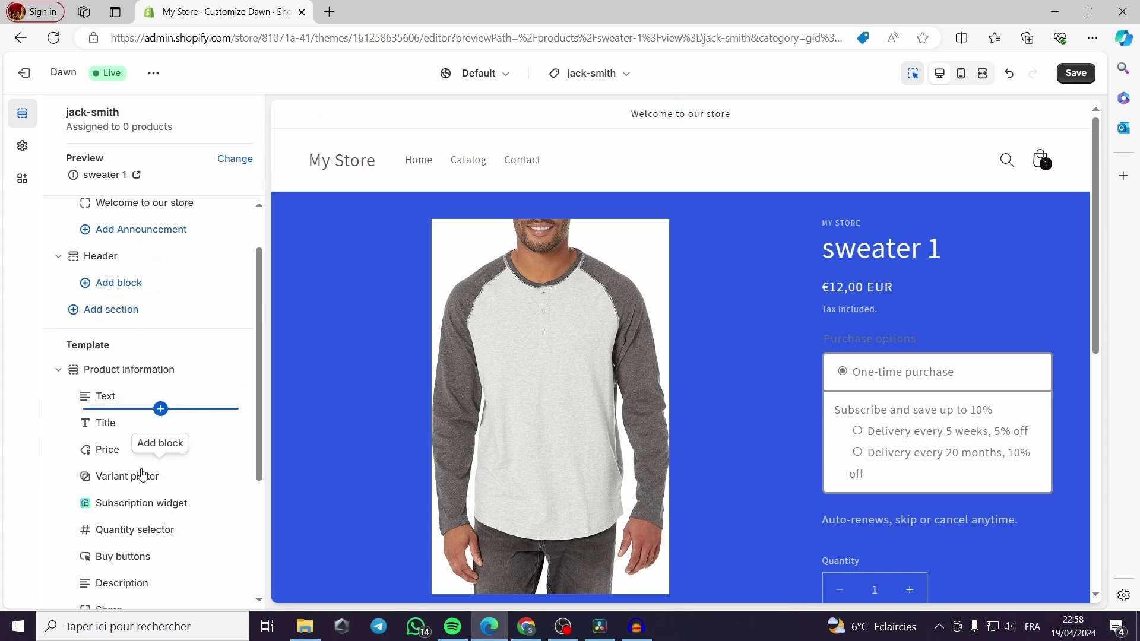
{"action": "left_click", "coordinate": [160, 399]}
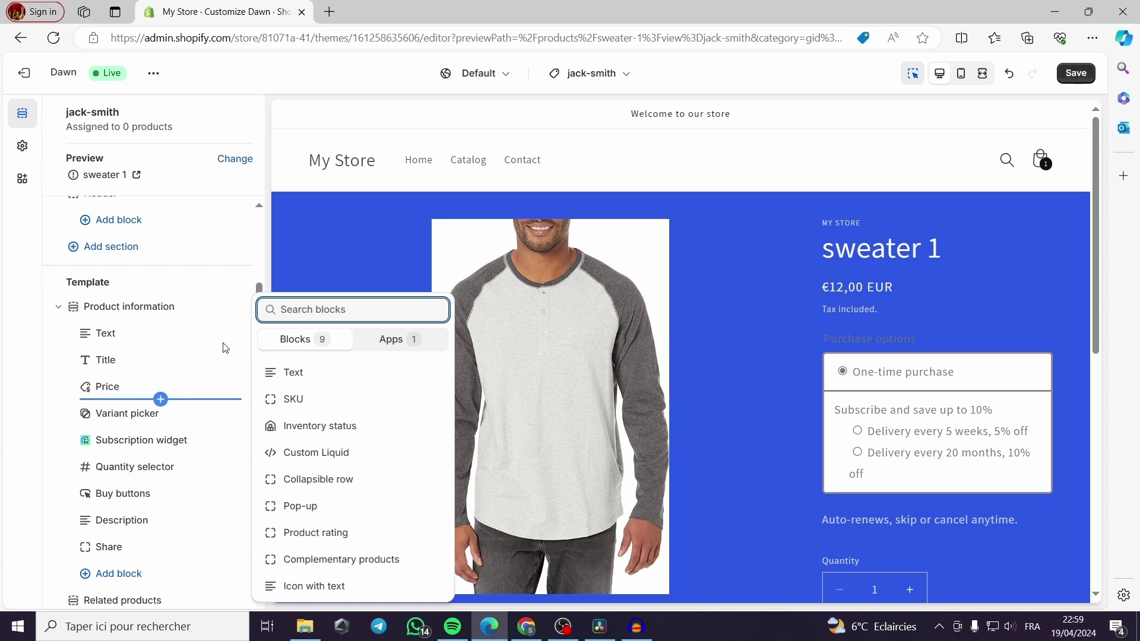
{"action": "left_click", "coordinate": [55, 310]}
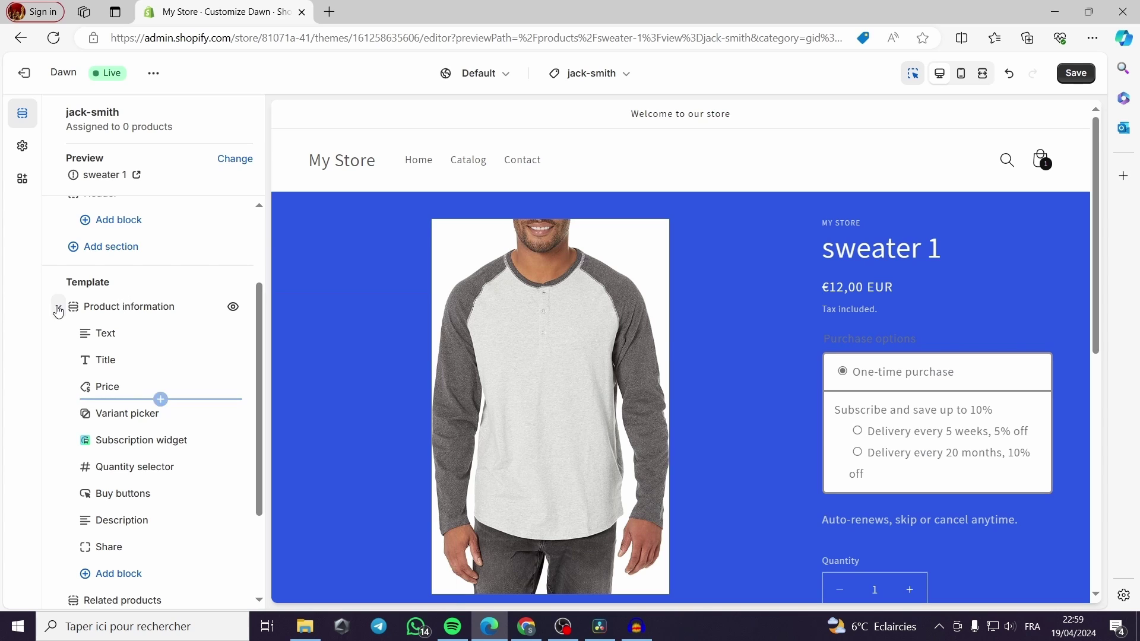
Select the Price block showing 12,00, then bring up the blue Scheme 5's colour settings
{"action": "scroll", "coordinate": [157, 415], "scroll_direction": "down", "scroll_amount": 1}
{"action": "scroll", "coordinate": [157, 423], "scroll_direction": "down", "scroll_amount": 1}
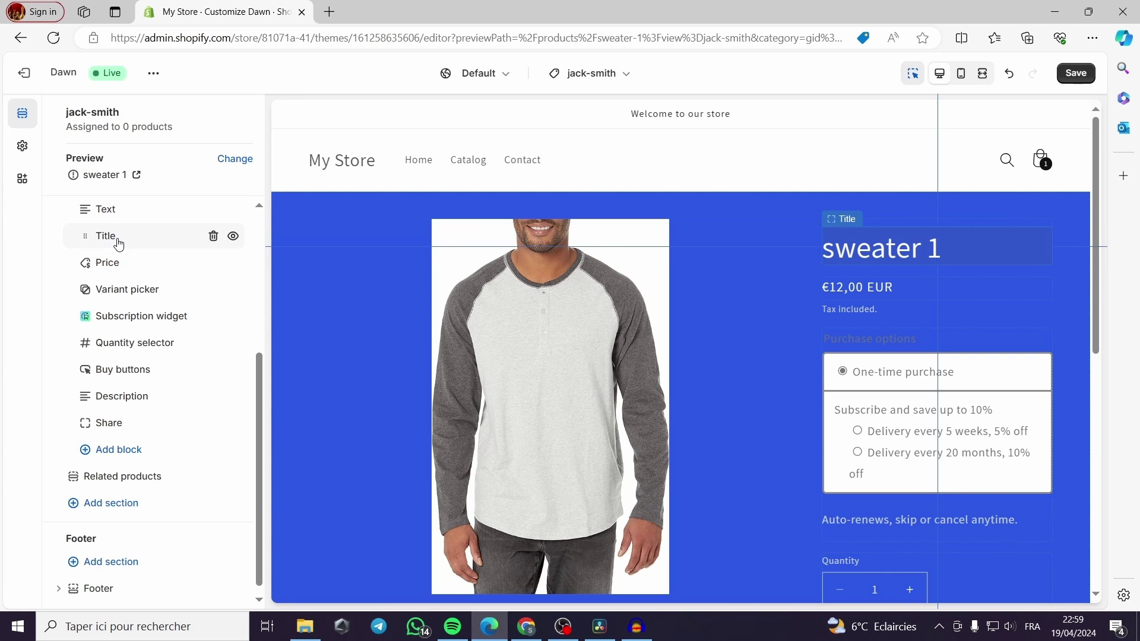
{"action": "left_click", "coordinate": [121, 273]}
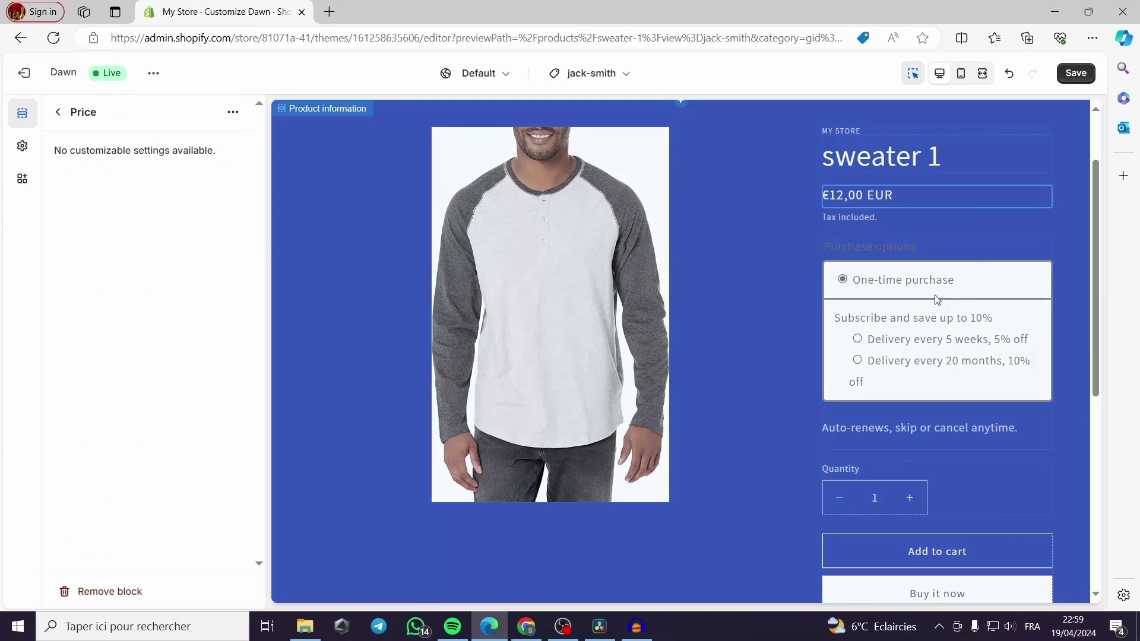
{"action": "double_click", "coordinate": [836, 202]}
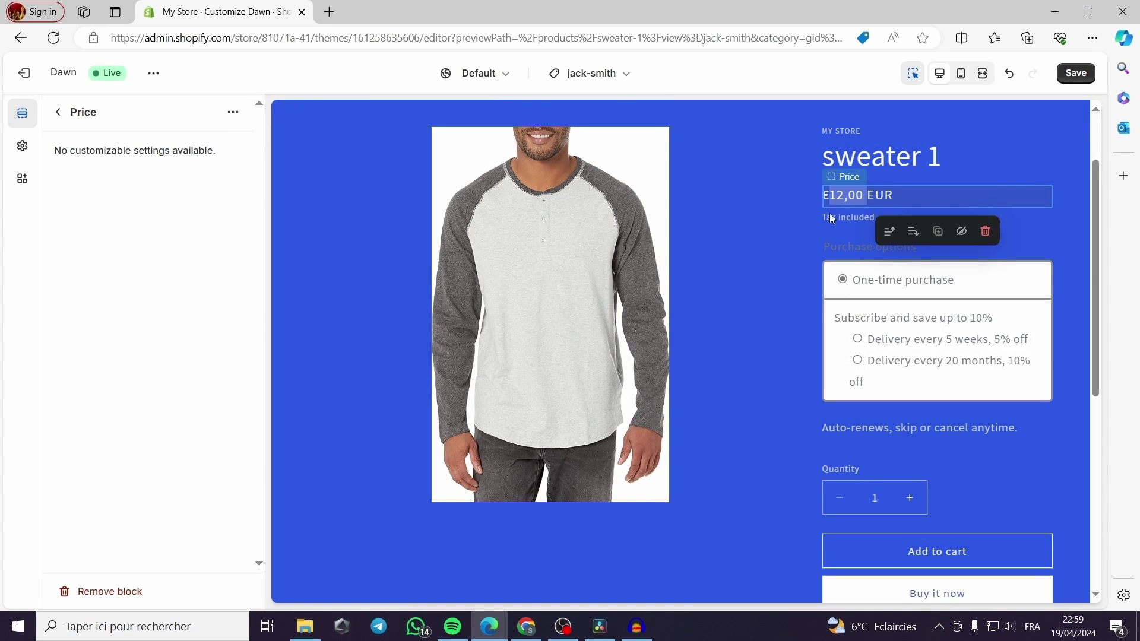
{"action": "left_click", "coordinate": [760, 247]}
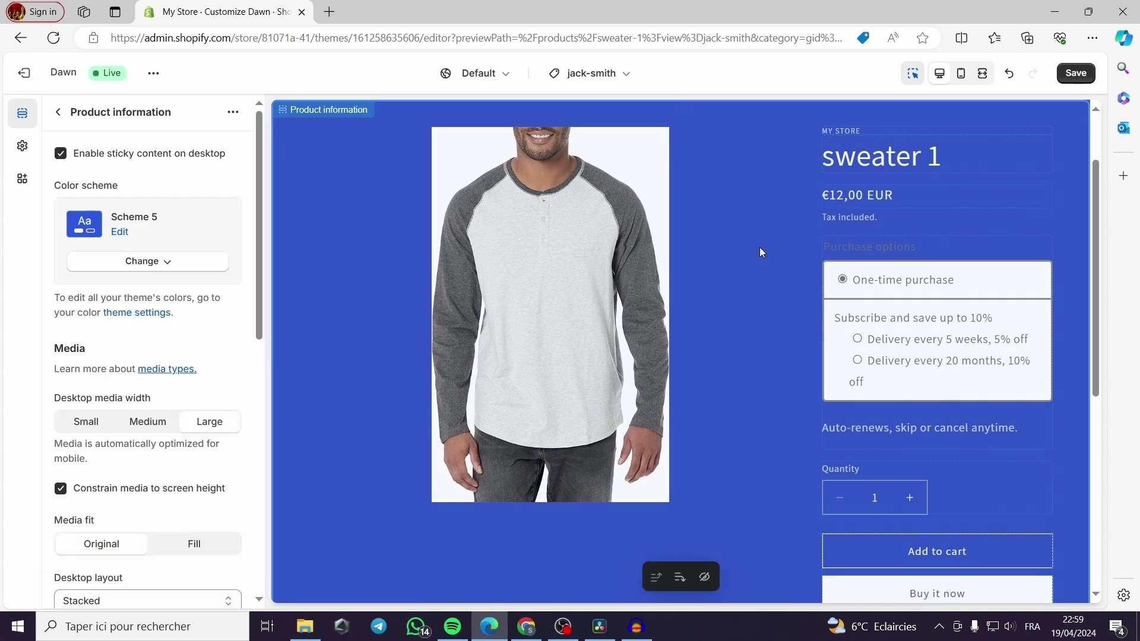
{"action": "scroll", "coordinate": [220, 347], "scroll_direction": "down", "scroll_amount": 3}
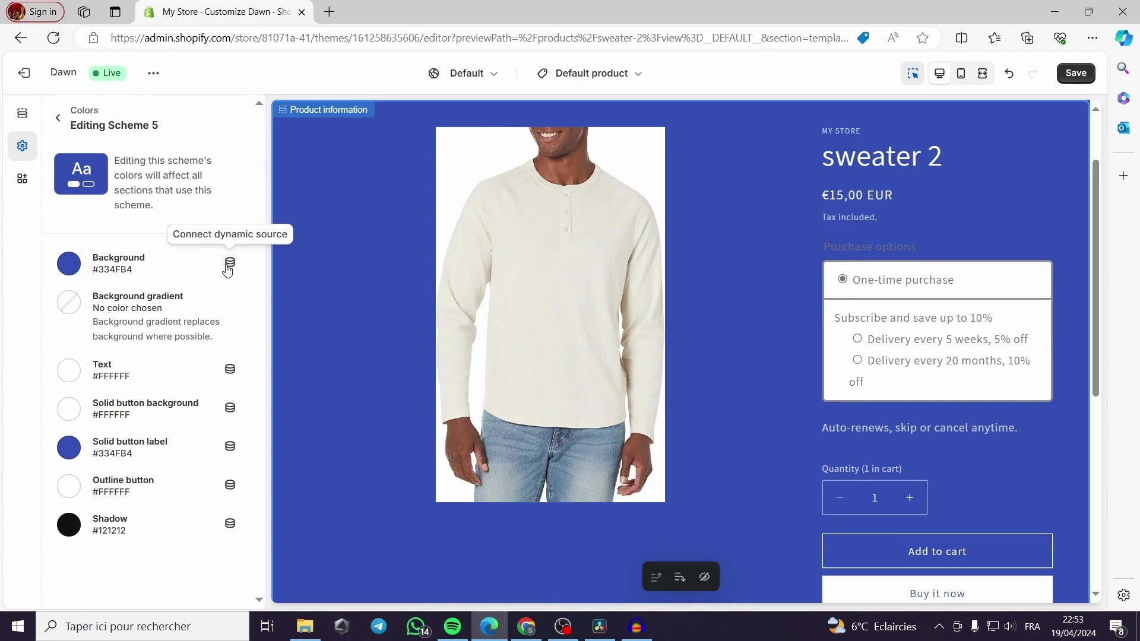
Change Scheme 5's background colour from #334FB4 to the brighter blue #2D58E4
{"action": "left_click", "coordinate": [229, 265]}
{"action": "left_click", "coordinate": [73, 272]}
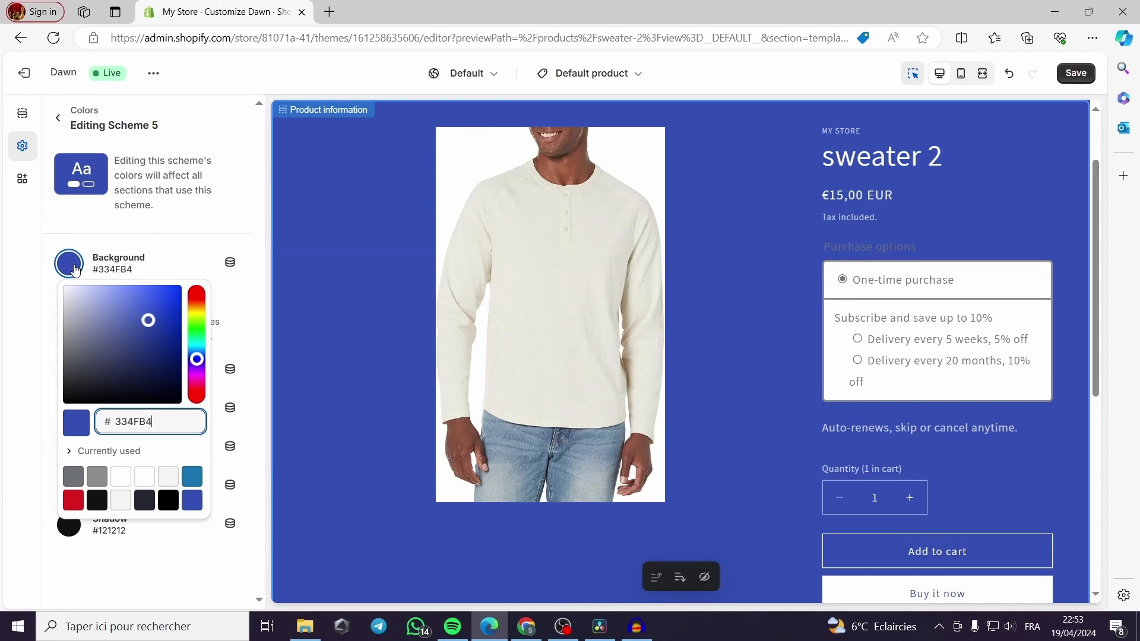
{"action": "left_click_drag", "start_coordinate": [155, 304], "coordinate": [117, 336]}
{"action": "key", "text": "ctrl+a"}
{"action": "type", "text": "2DA245"}
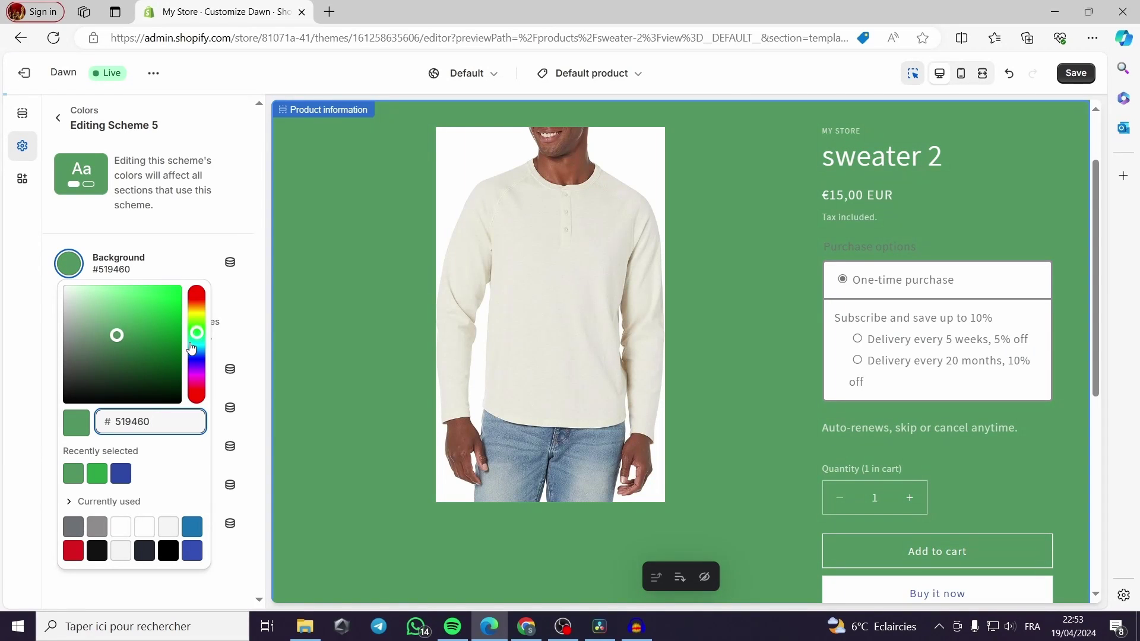
{"action": "left_click_drag", "start_coordinate": [195, 350], "coordinate": [199, 362]}
{"action": "left_click_drag", "start_coordinate": [122, 337], "coordinate": [158, 297]}
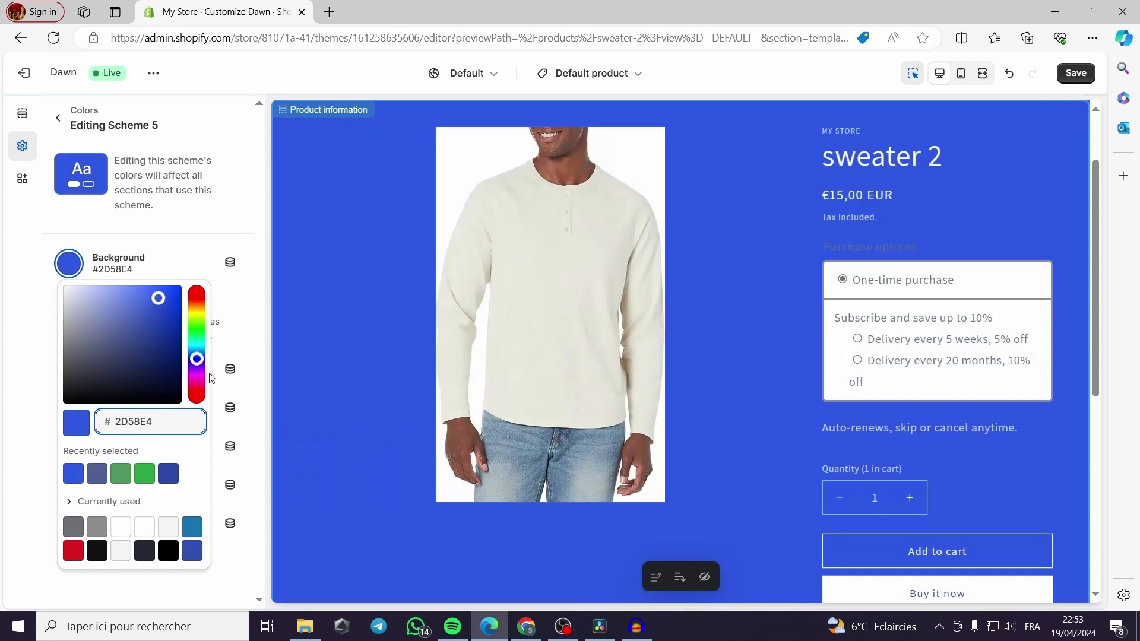
{"action": "left_click", "coordinate": [208, 234]}
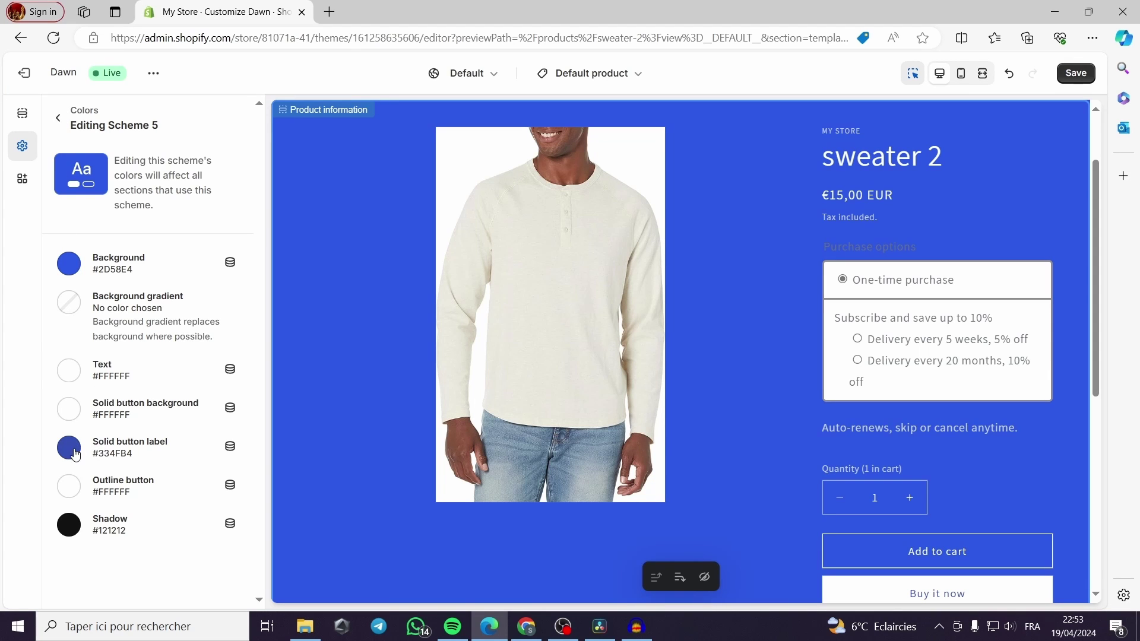
Go back to Theme settings, briefly expanding then collapsing Typography and Colors
{"action": "left_click", "coordinate": [54, 116]}
{"action": "left_click_drag", "start_coordinate": [247, 273], "coordinate": [245, 332]}
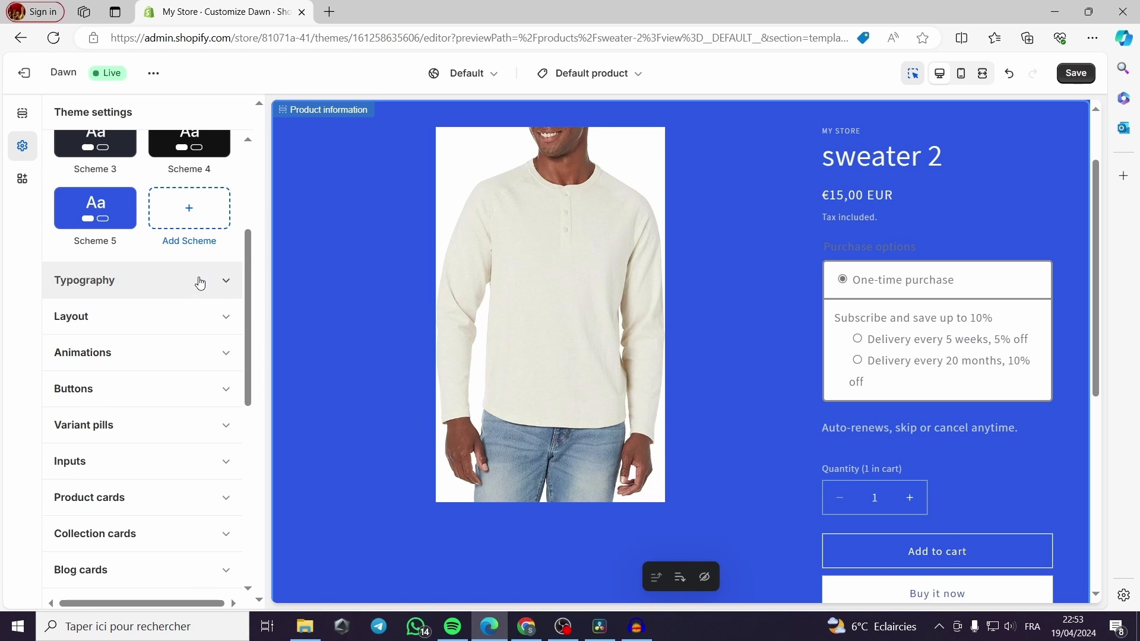
{"action": "left_click_drag", "start_coordinate": [245, 270], "coordinate": [279, 286]}
{"action": "left_click", "coordinate": [233, 238]}
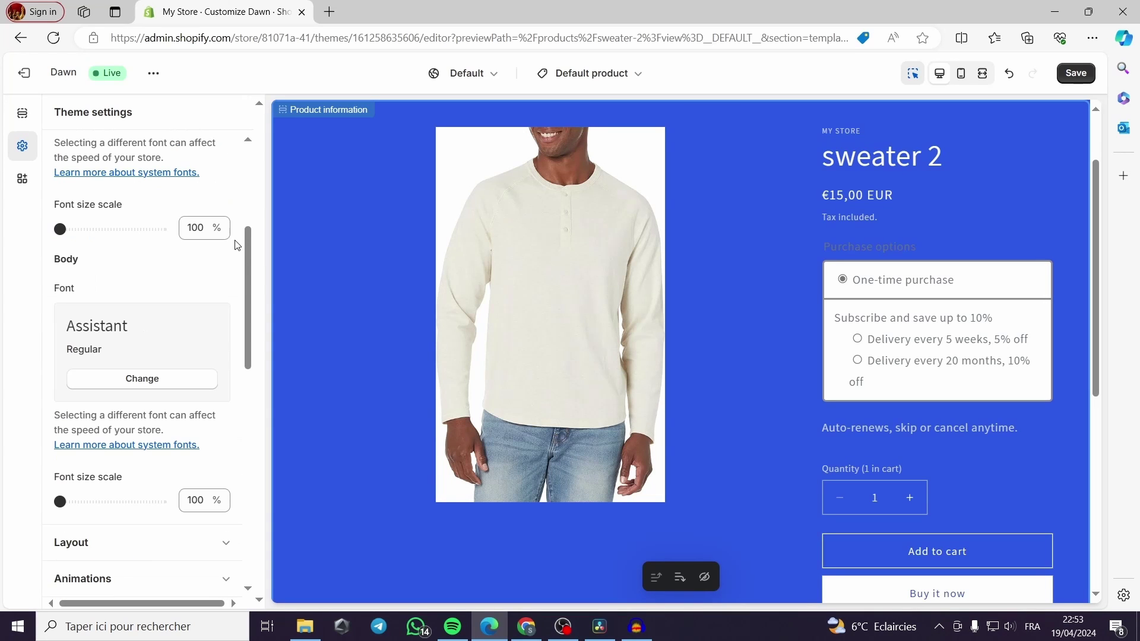
{"action": "scroll", "coordinate": [247, 226], "scroll_direction": "up", "scroll_amount": 4}
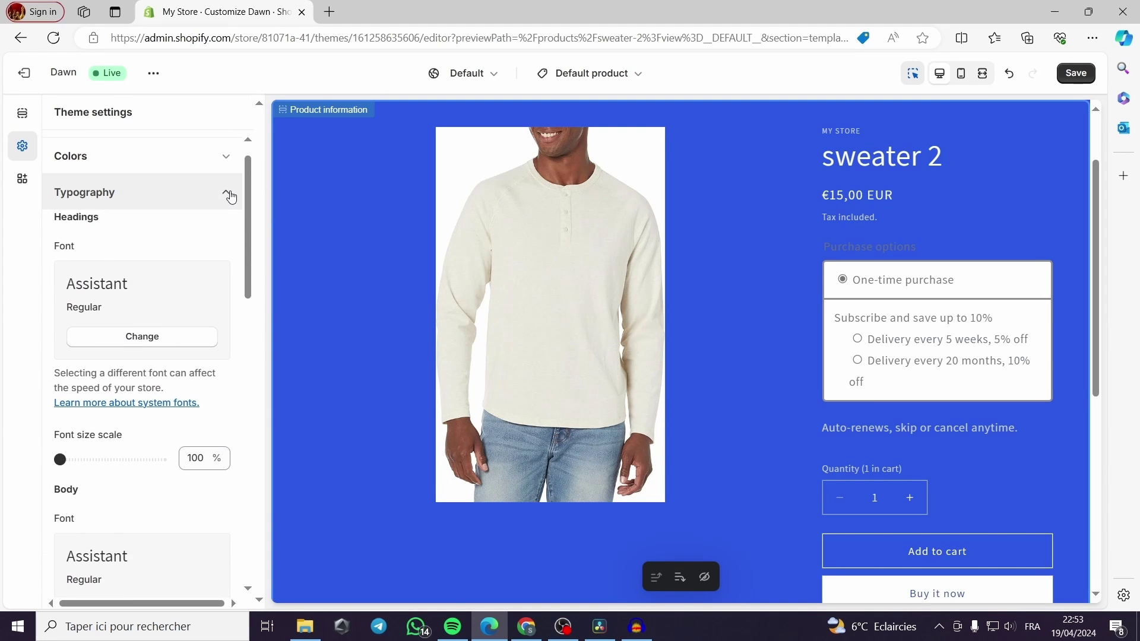
{"action": "left_click", "coordinate": [231, 193]}
{"action": "scroll", "coordinate": [249, 175], "scroll_direction": "up", "scroll_amount": 1}
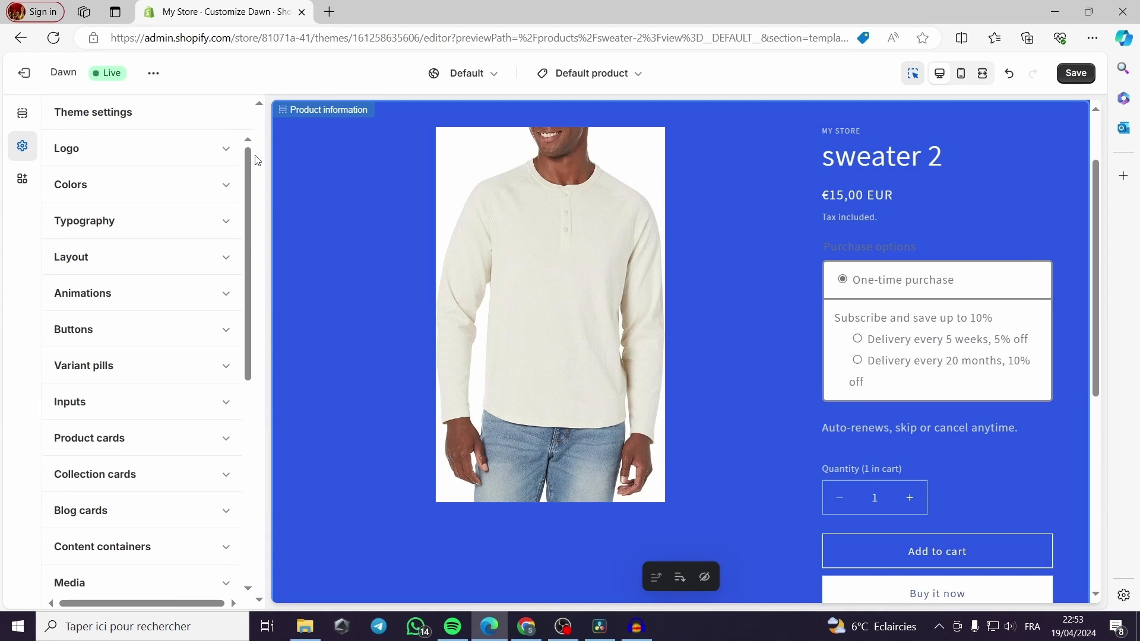
{"action": "left_click", "coordinate": [231, 187]}
{"action": "left_click", "coordinate": [230, 188]}
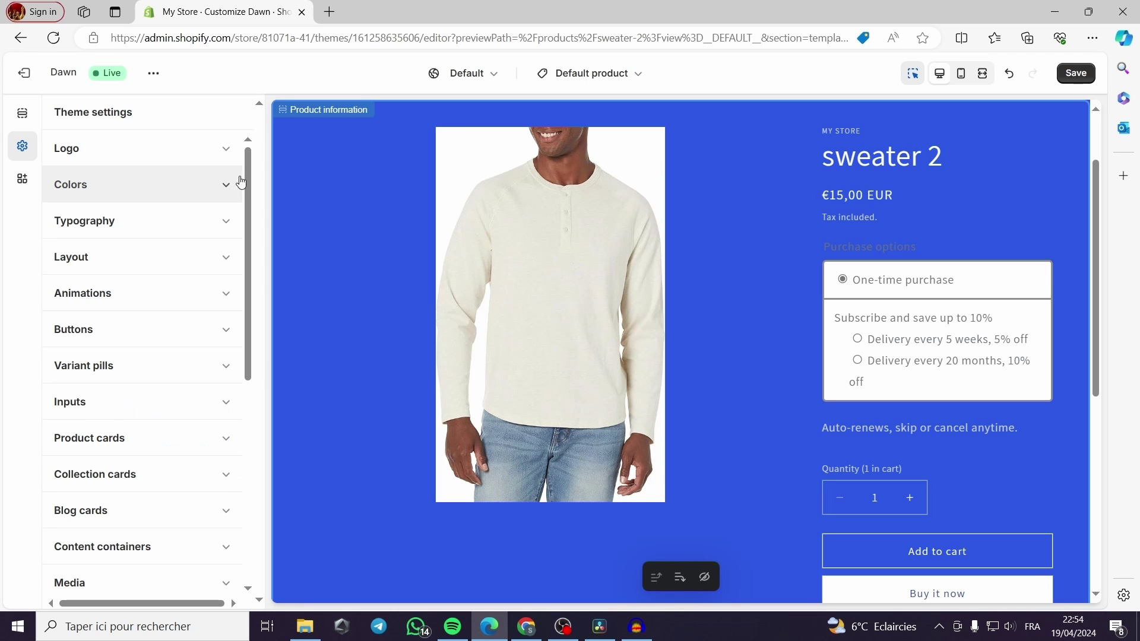
{"action": "left_click_drag", "start_coordinate": [247, 169], "coordinate": [226, 152]}
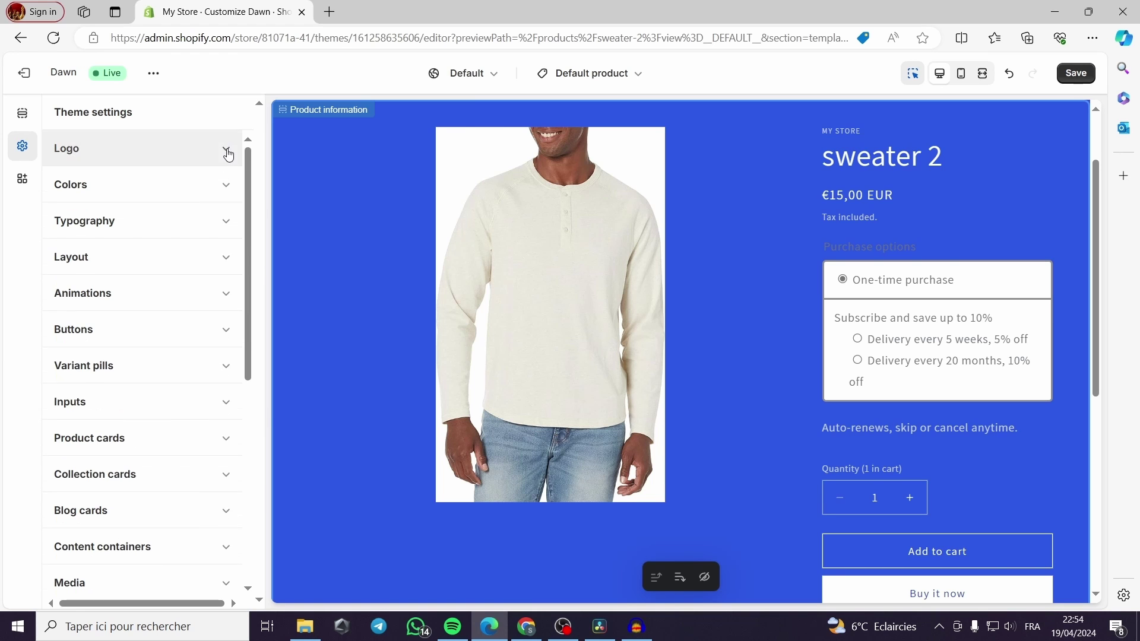
{"action": "left_click", "coordinate": [235, 334]}
{"action": "left_click", "coordinate": [227, 260]}
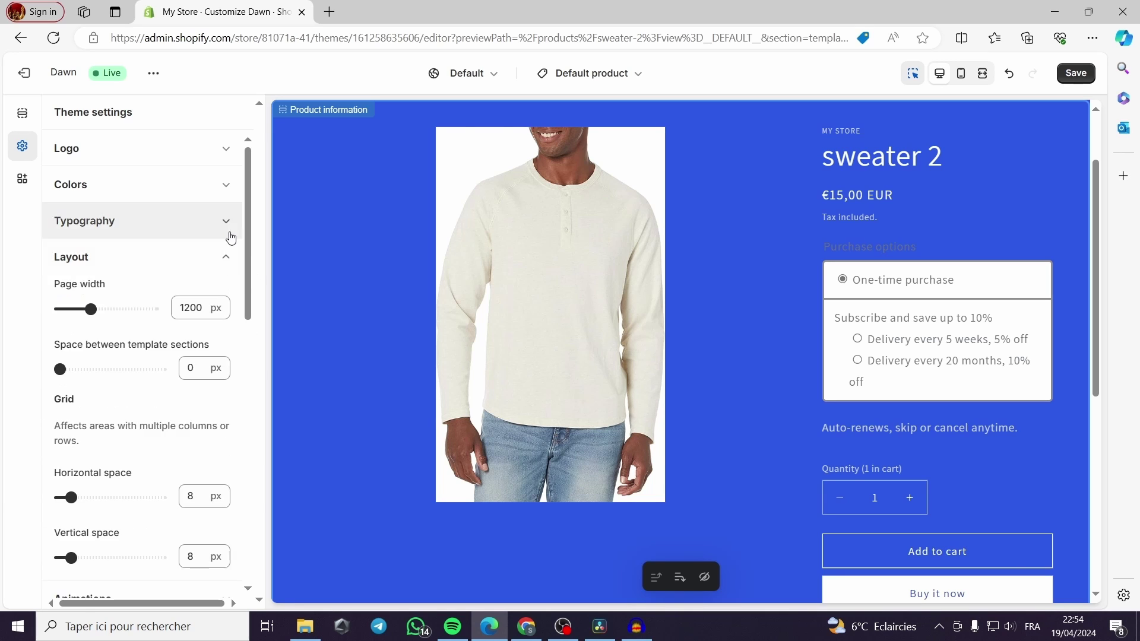
{"action": "left_click", "coordinate": [231, 222]}
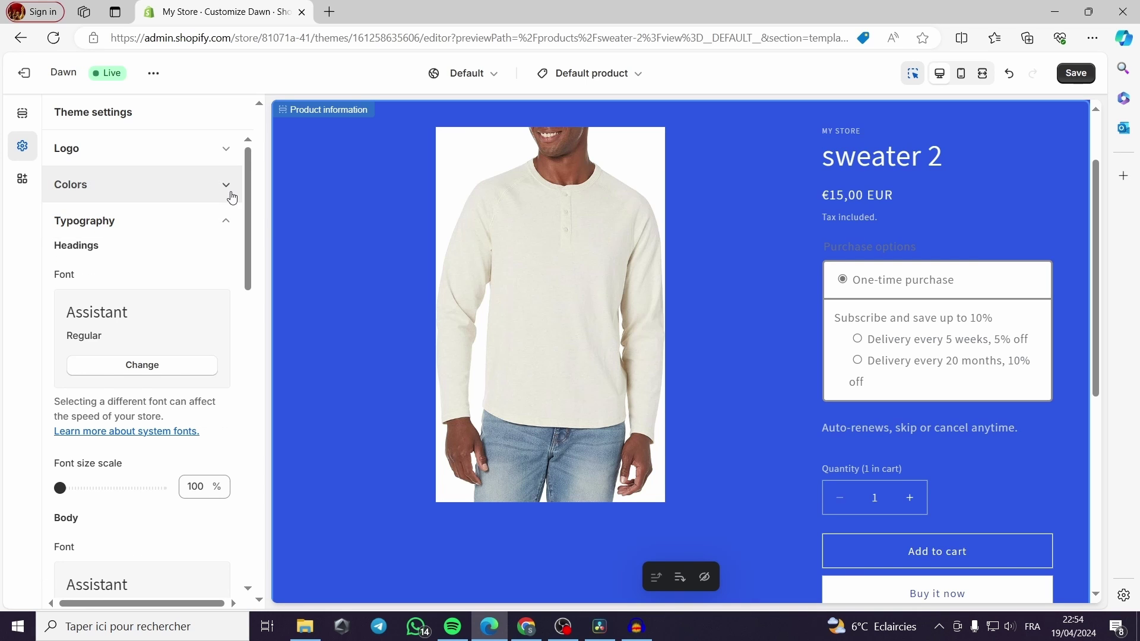
{"action": "scroll", "coordinate": [229, 218], "scroll_direction": "down", "scroll_amount": 3}
{"action": "scroll", "coordinate": [231, 218], "scroll_direction": "up", "scroll_amount": 4}
{"action": "left_click", "coordinate": [231, 156]}
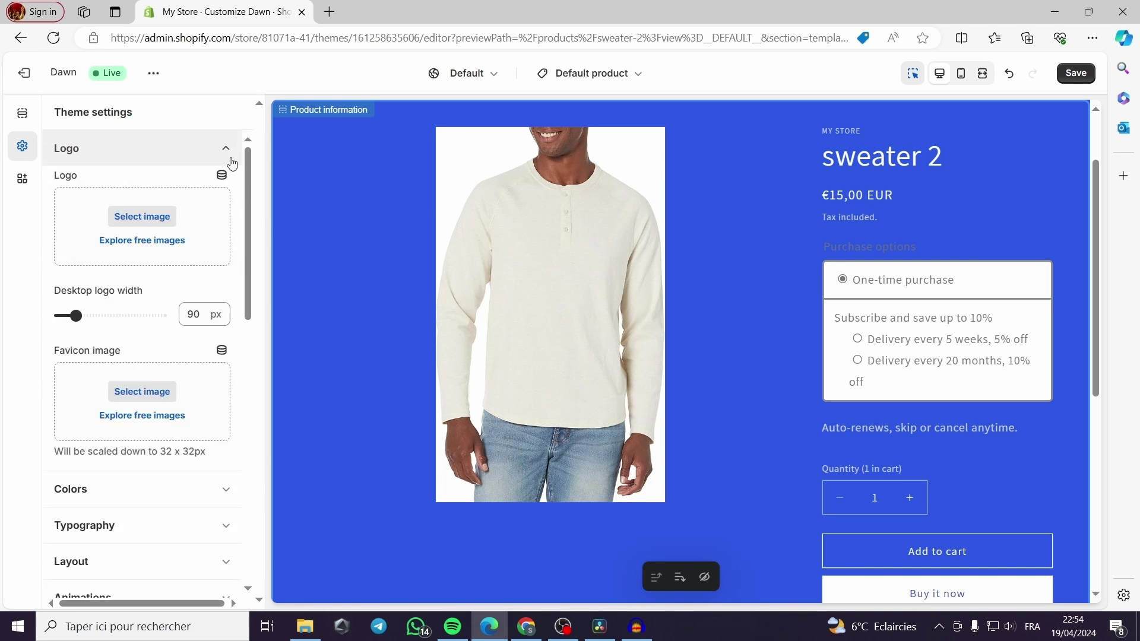
{"action": "scroll", "coordinate": [213, 210], "scroll_direction": "down", "scroll_amount": 5}
{"action": "scroll", "coordinate": [213, 214], "scroll_direction": "down", "scroll_amount": 2}
{"action": "scroll", "coordinate": [209, 236], "scroll_direction": "up", "scroll_amount": 5}
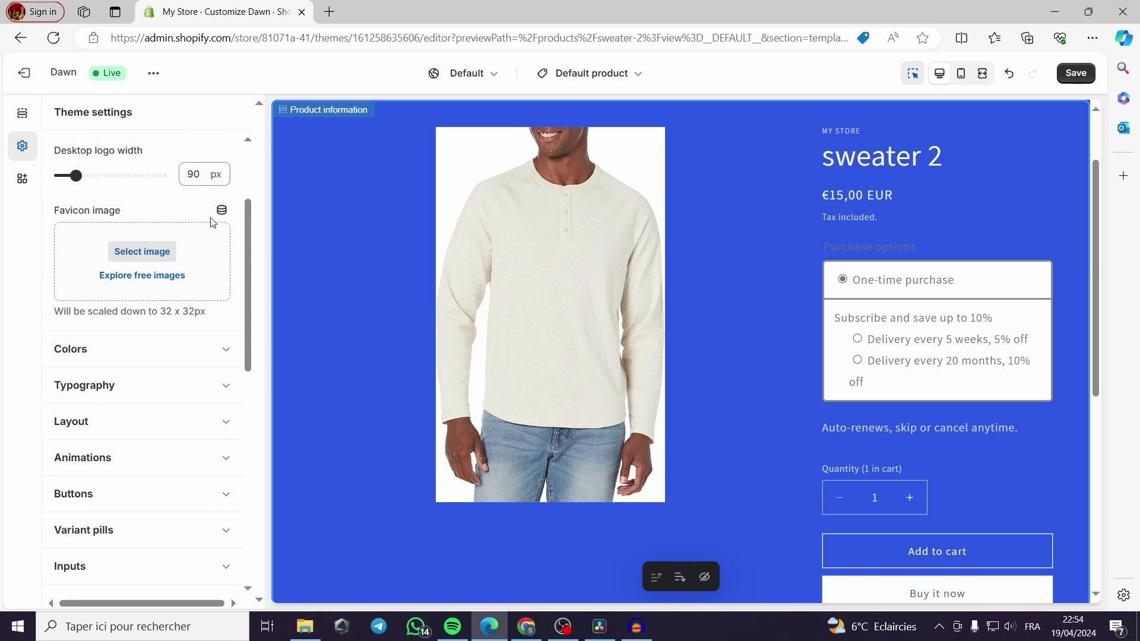
{"action": "scroll", "coordinate": [209, 309], "scroll_direction": "down", "scroll_amount": 2}
{"action": "left_click", "coordinate": [226, 246]}
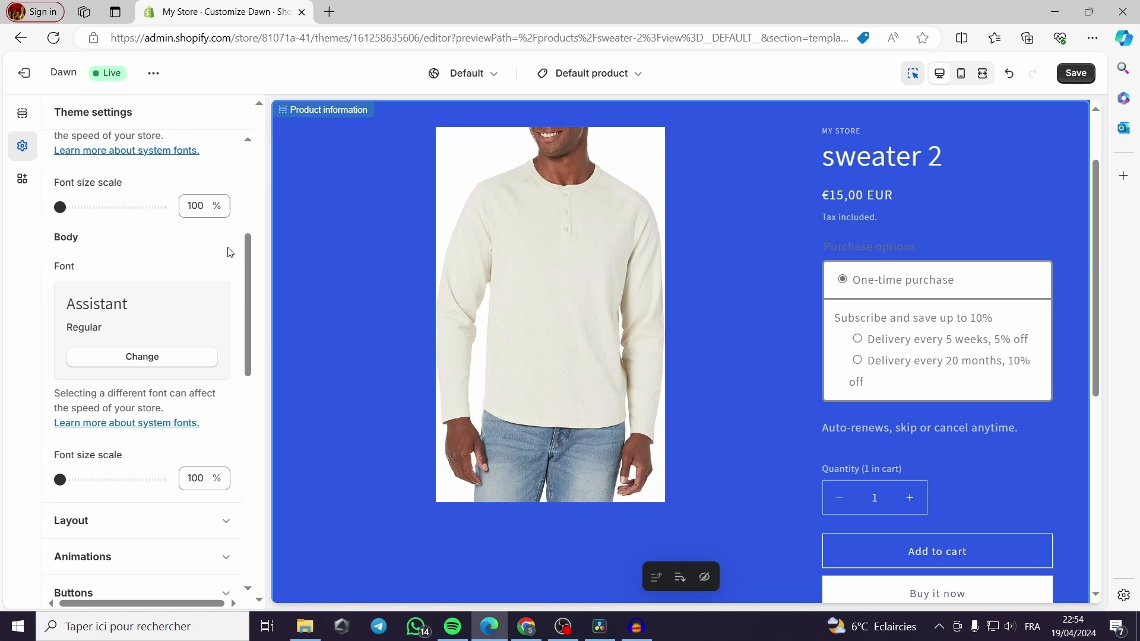
{"action": "scroll", "coordinate": [198, 297], "scroll_direction": "down", "scroll_amount": 5}
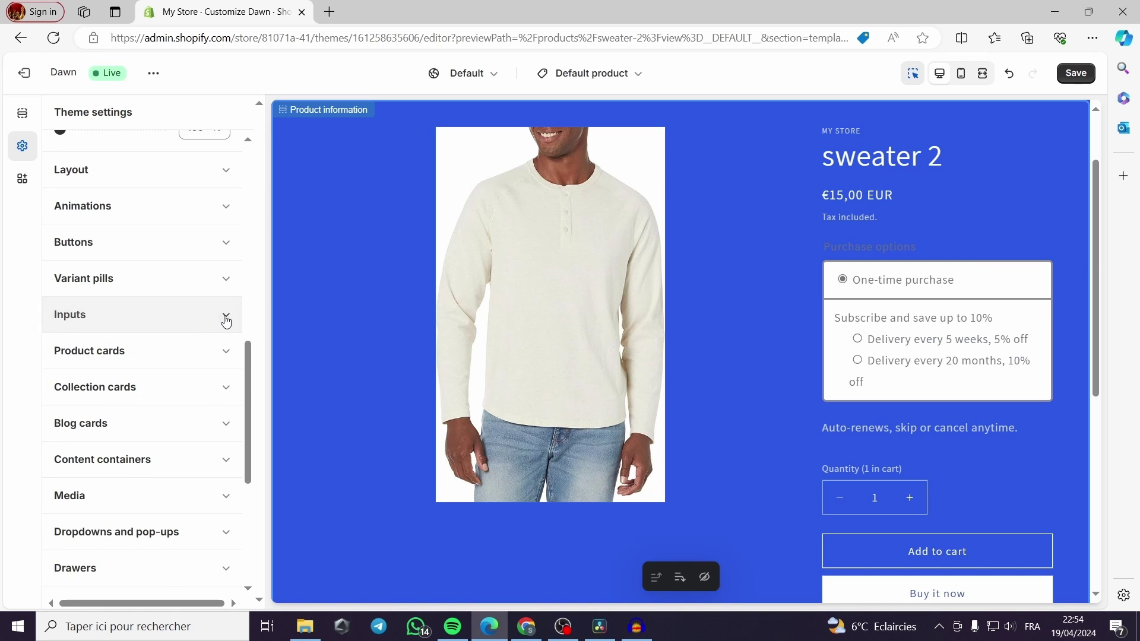
{"action": "left_click", "coordinate": [225, 320]}
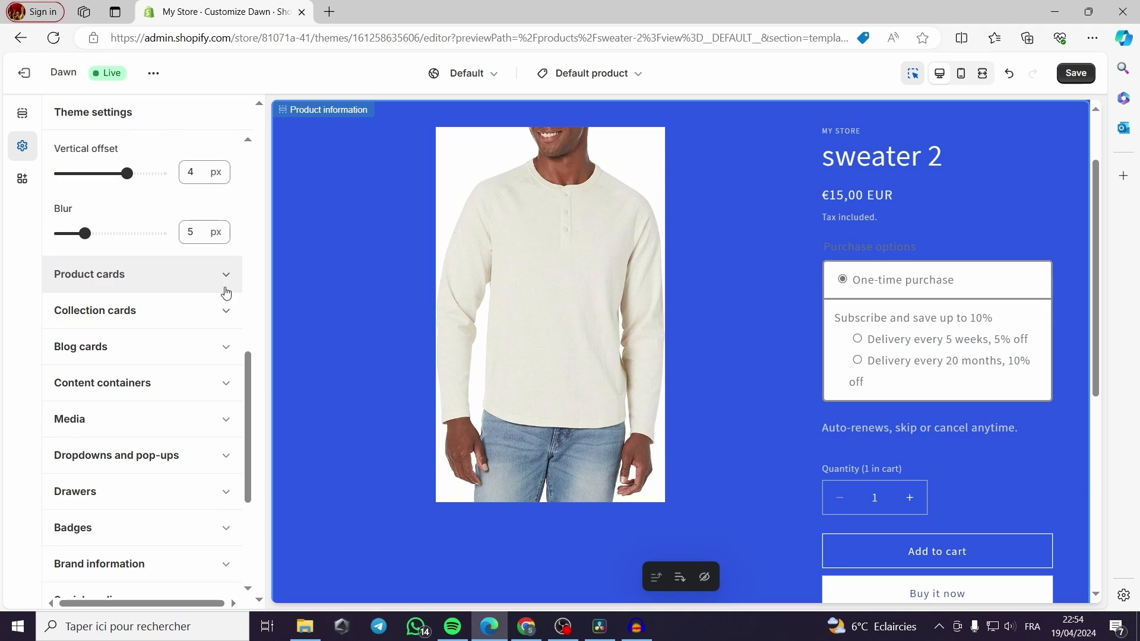
{"action": "left_click", "coordinate": [32, 114]}
{"action": "scroll", "coordinate": [186, 298], "scroll_direction": "down", "scroll_amount": 6}
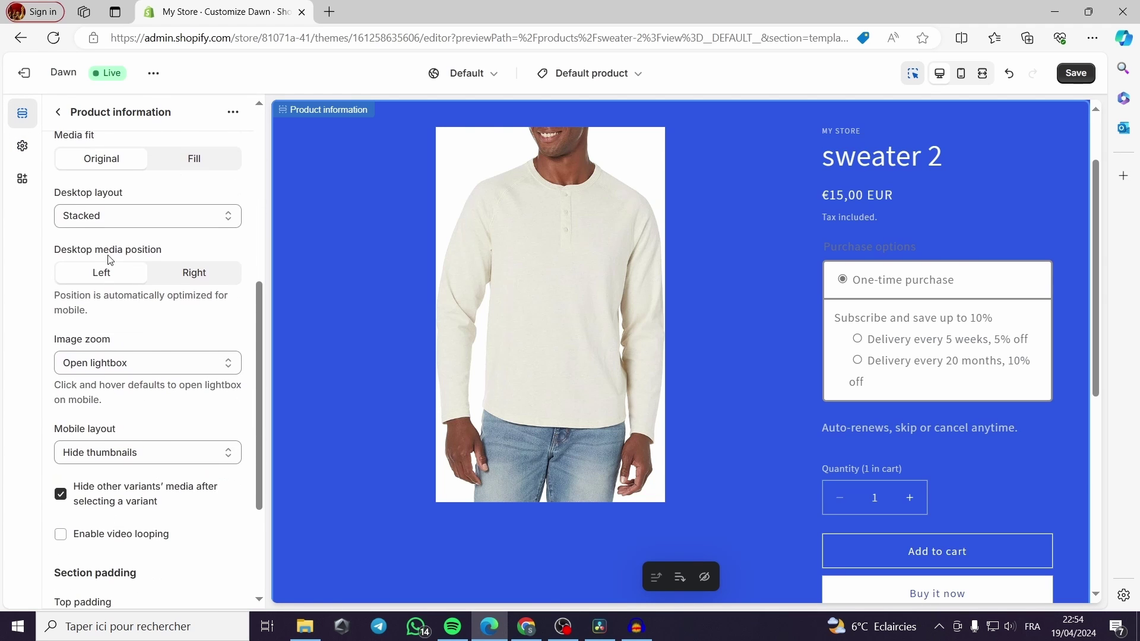
{"action": "left_click", "coordinate": [23, 147]}
{"action": "scroll", "coordinate": [118, 344], "scroll_direction": "down", "scroll_amount": 8}
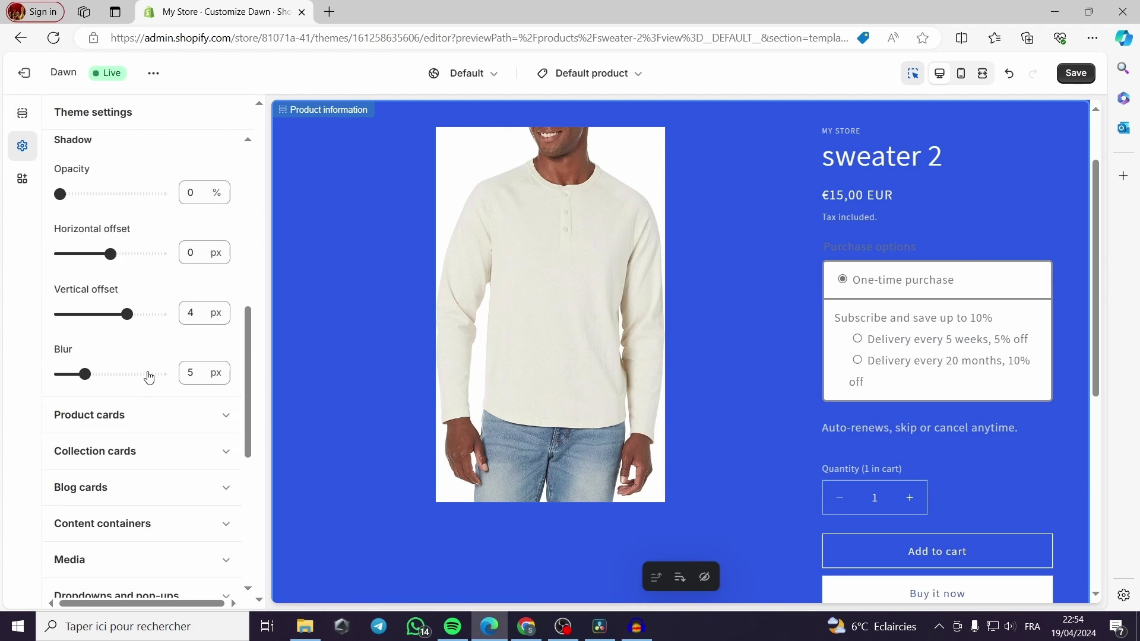
{"action": "scroll", "coordinate": [149, 368], "scroll_direction": "down", "scroll_amount": 3}
{"action": "left_click", "coordinate": [228, 385]}
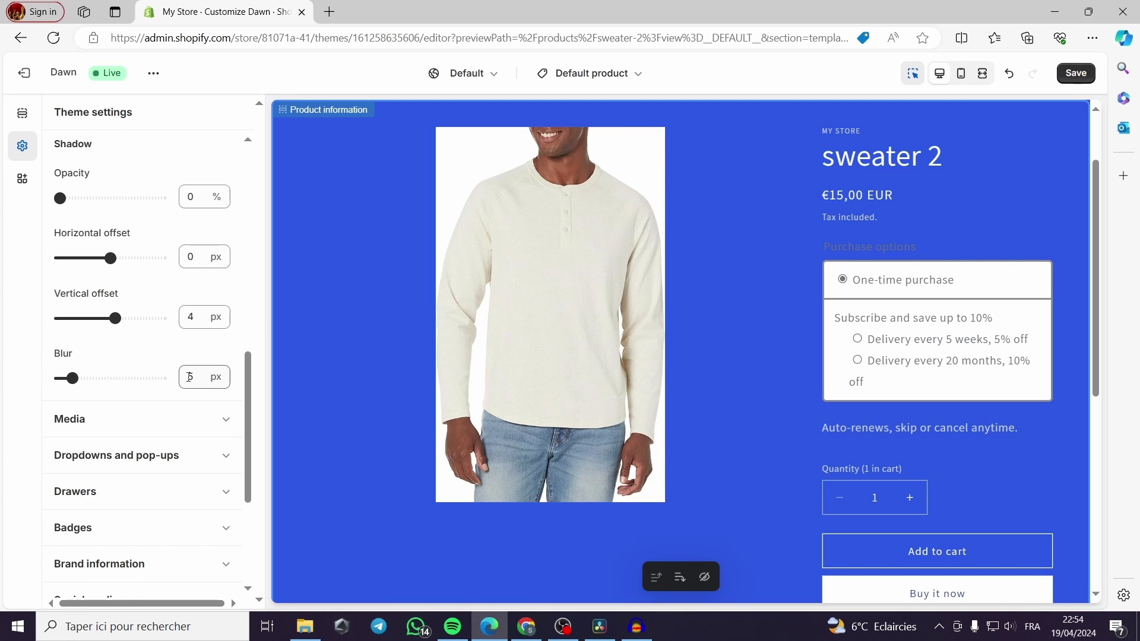
{"action": "left_click", "coordinate": [219, 416]}
{"action": "scroll", "coordinate": [225, 423], "scroll_direction": "down", "scroll_amount": 2}
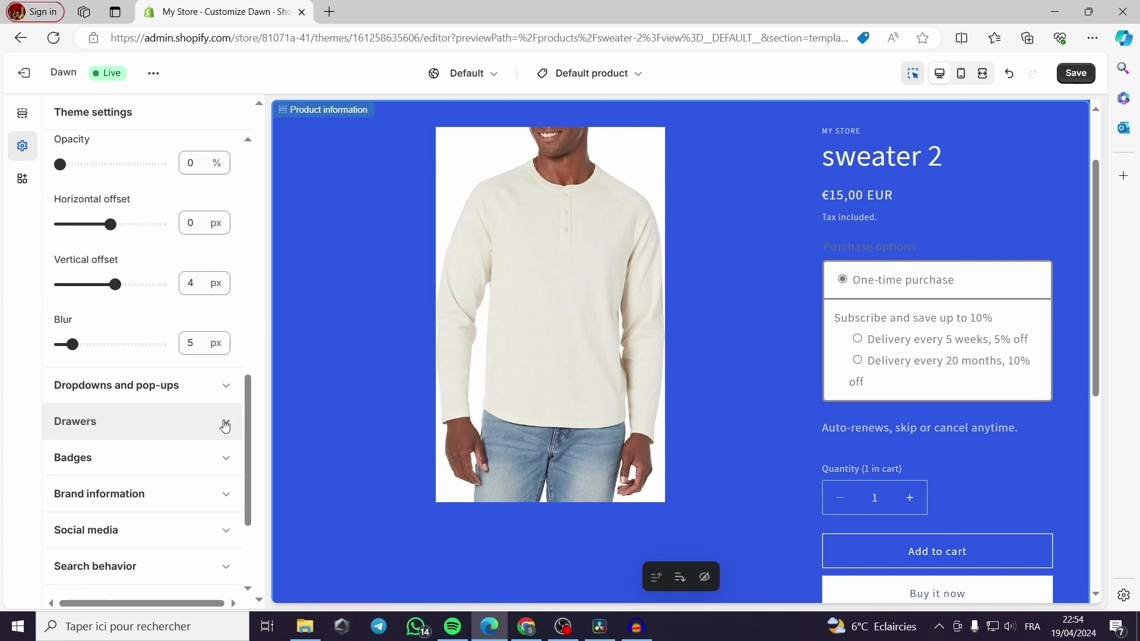
{"action": "left_click", "coordinate": [228, 386]}
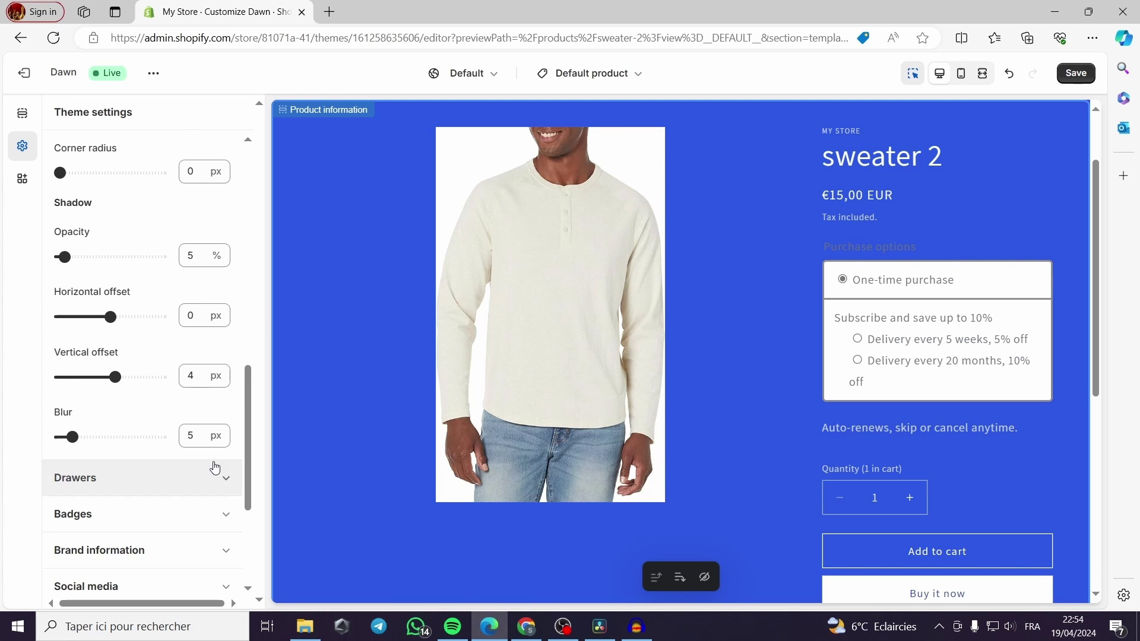
{"action": "scroll", "coordinate": [218, 451], "scroll_direction": "up", "scroll_amount": 5}
{"action": "scroll", "coordinate": [219, 435], "scroll_direction": "up", "scroll_amount": 6}
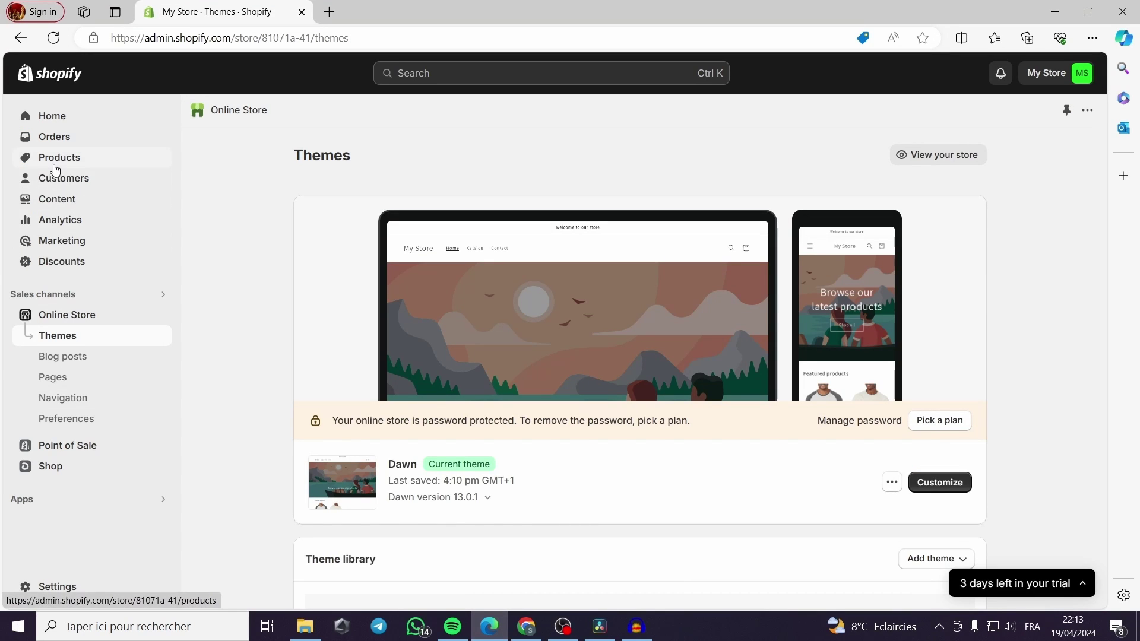
Create a new product with the title 't-shirt'
{"action": "left_click", "coordinate": [54, 167]}
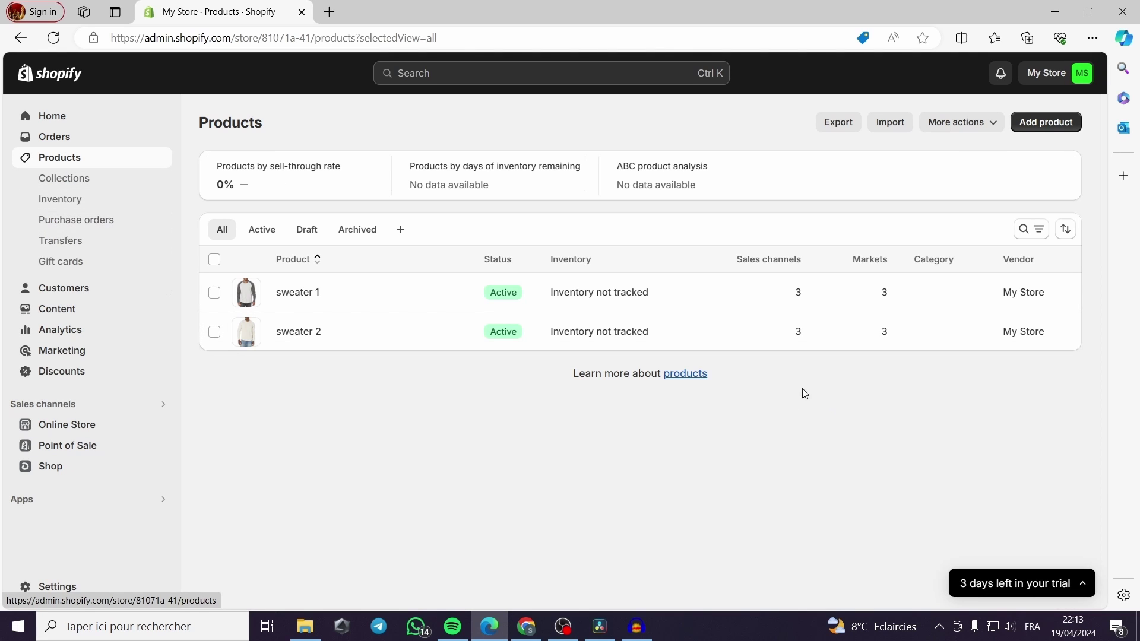
{"action": "left_click", "coordinate": [1040, 123]}
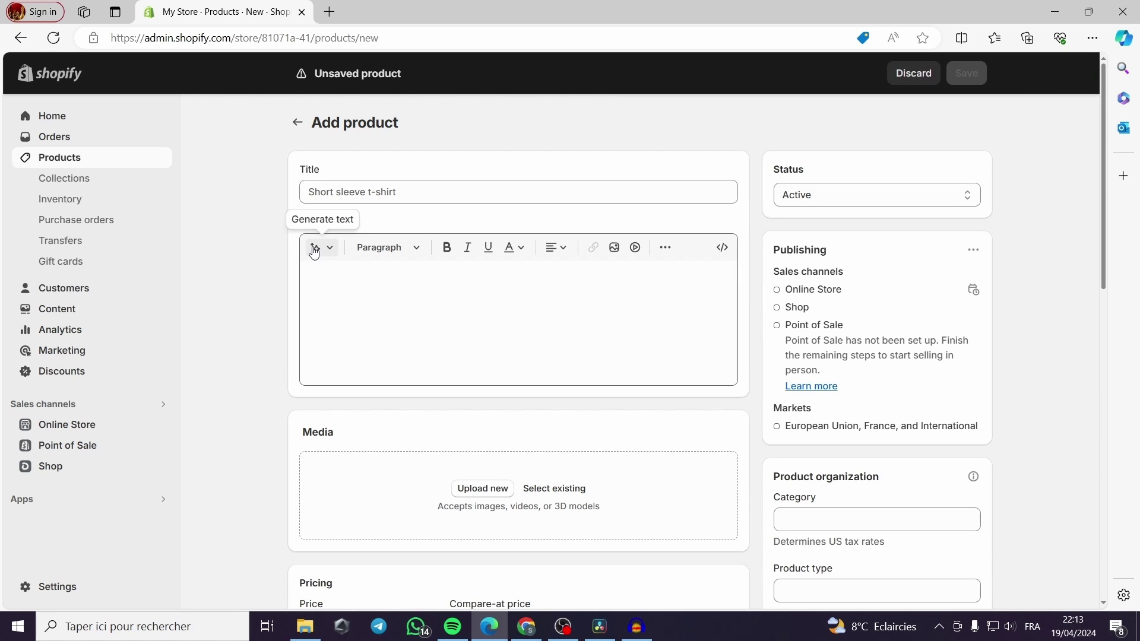
{"action": "left_click", "coordinate": [389, 191]}
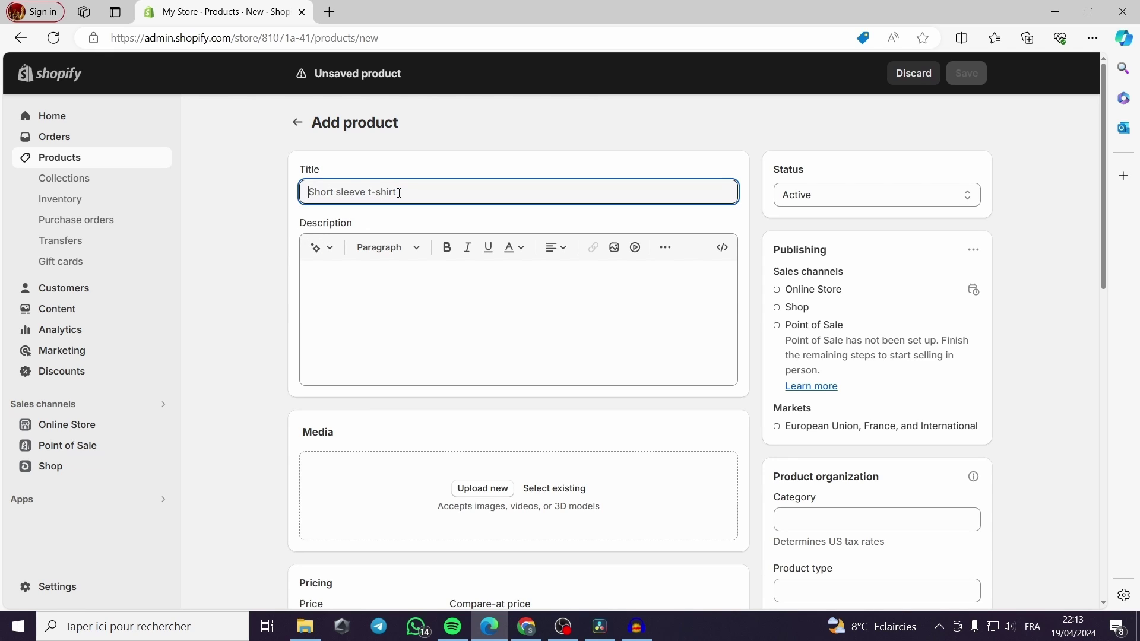
{"action": "type", "text": "sh"}
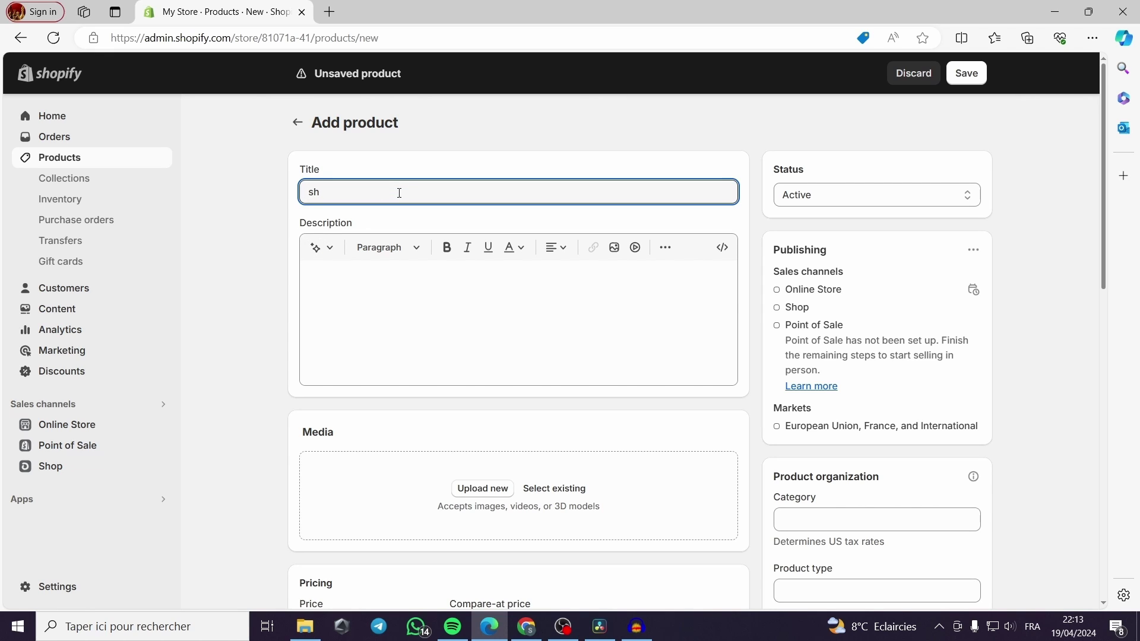
{"action": "key", "text": "BackSpace"}
{"action": "key", "text": "BackSpace"}
{"action": "type", "text": "t"}
Generate an AI product description from the keyword 't-shirt'
{"action": "left_click", "coordinate": [320, 247]}
{"action": "left_click_drag", "start_coordinate": [338, 192], "coordinate": [299, 196]}
{"action": "key", "text": "ctrl+c"}
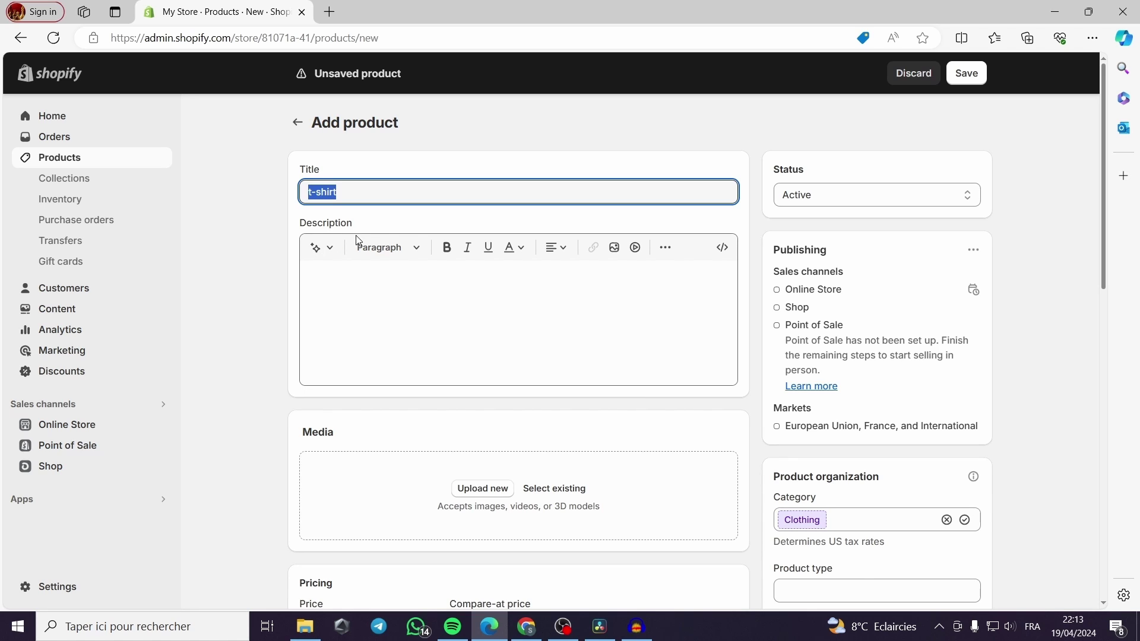
{"action": "left_click", "coordinate": [329, 247]}
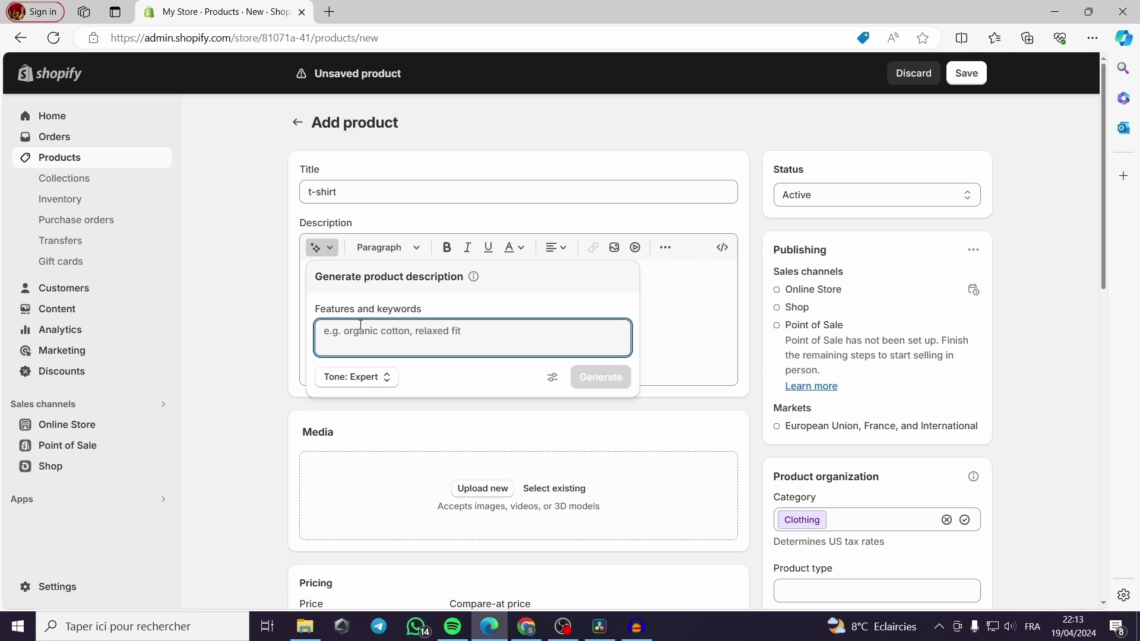
{"action": "key", "text": "ctrl+v"}
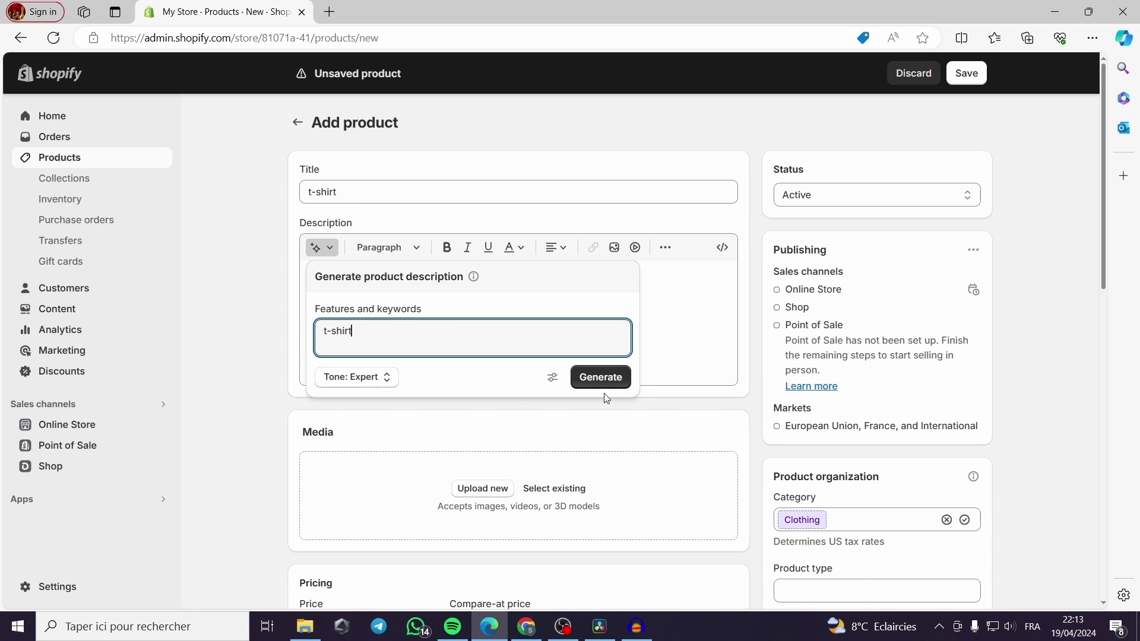
{"action": "left_click", "coordinate": [611, 377]}
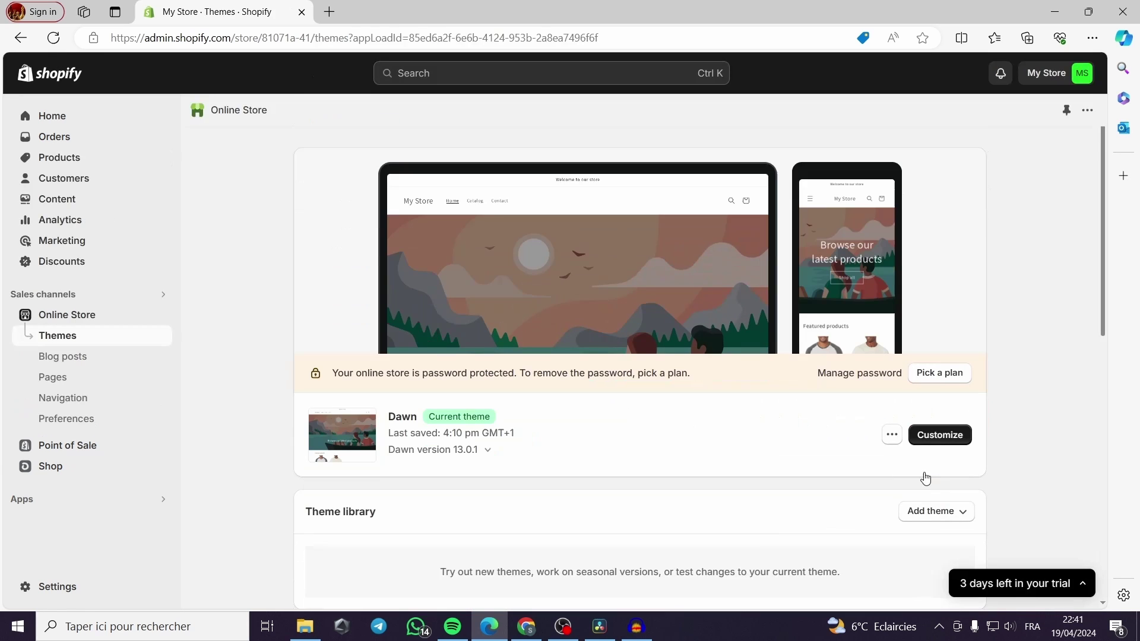
Browse the theme library and open the current Dawn theme in the editor on its home page
{"action": "scroll", "coordinate": [922, 476], "scroll_direction": "down", "scroll_amount": 3}
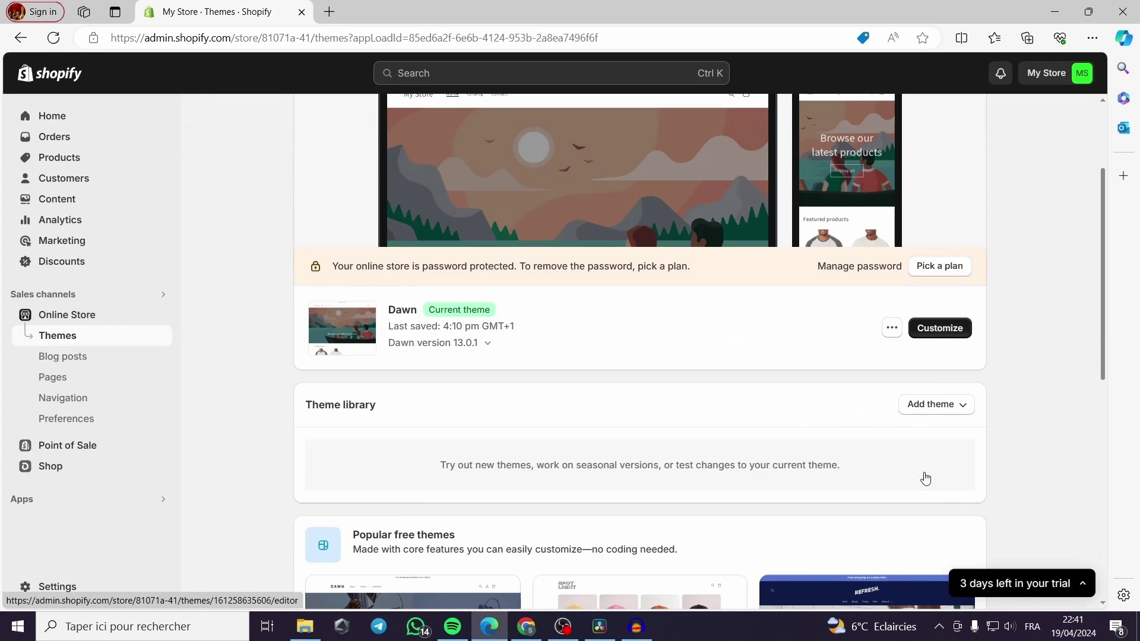
{"action": "scroll", "coordinate": [925, 478], "scroll_direction": "down", "scroll_amount": 1}
{"action": "scroll", "coordinate": [902, 484], "scroll_direction": "down", "scroll_amount": 3}
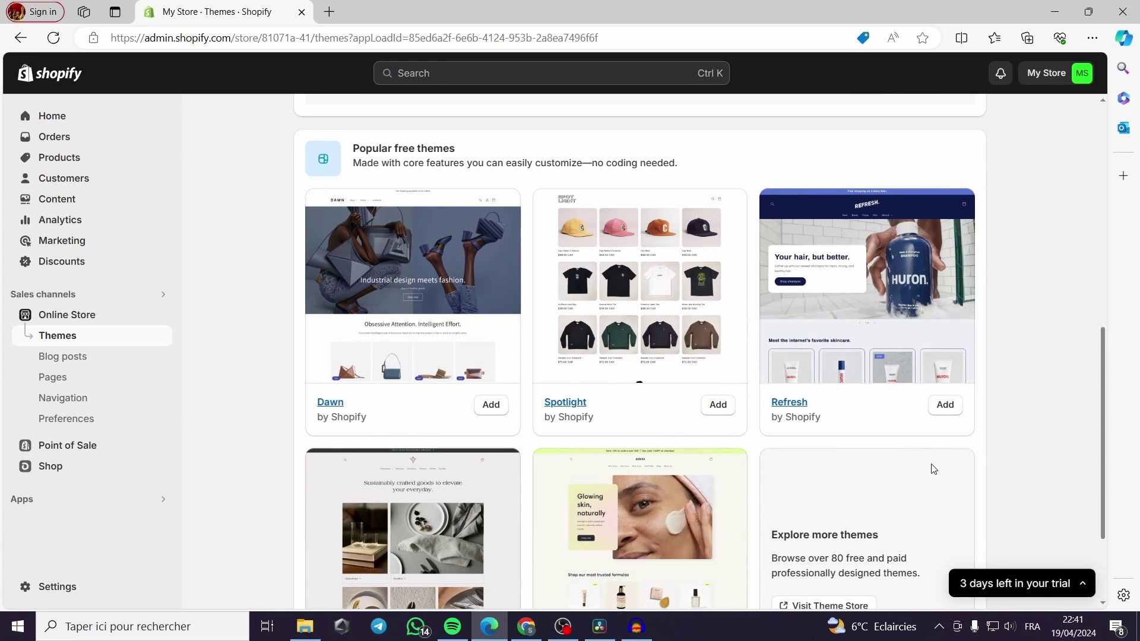
{"action": "scroll", "coordinate": [936, 454], "scroll_direction": "down", "scroll_amount": 2}
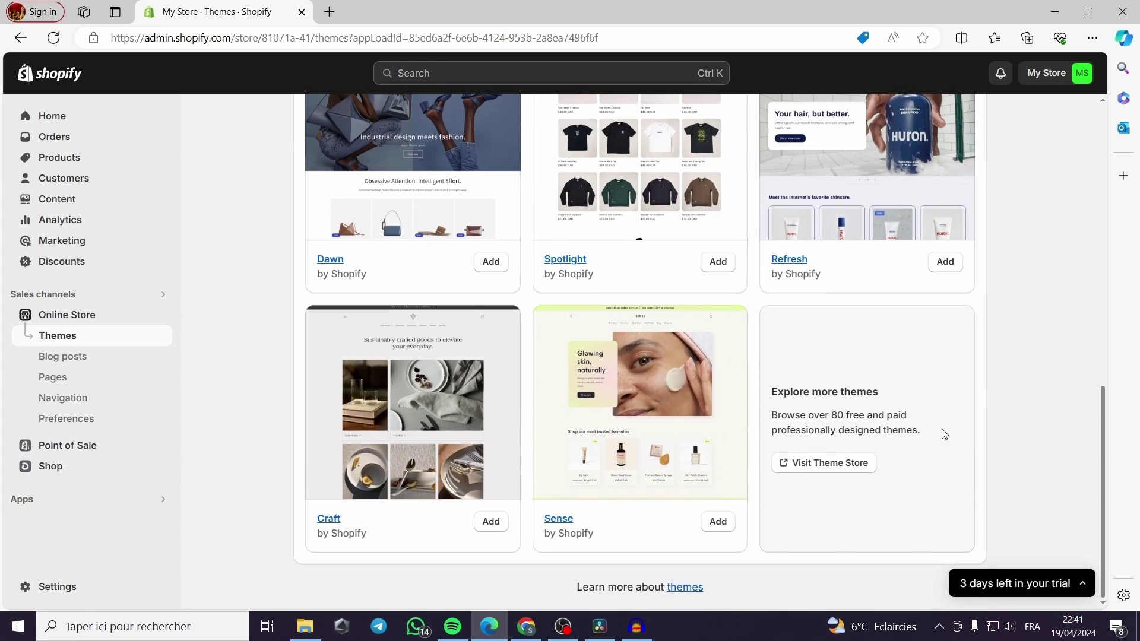
{"action": "scroll", "coordinate": [972, 357], "scroll_direction": "up", "scroll_amount": 2}
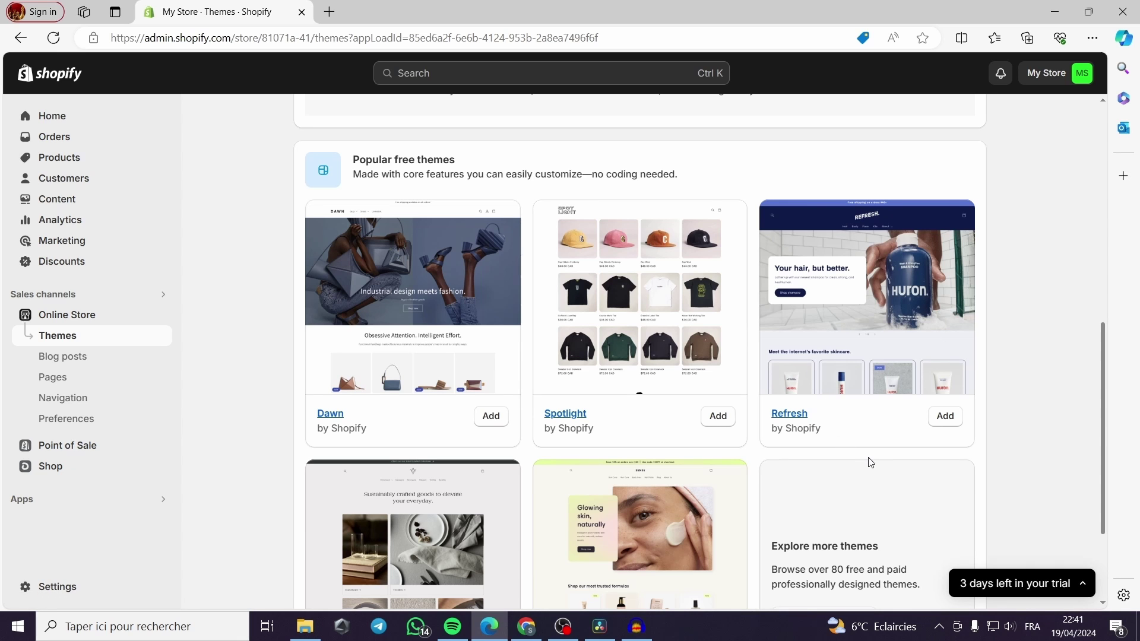
{"action": "scroll", "coordinate": [870, 462], "scroll_direction": "up", "scroll_amount": 6}
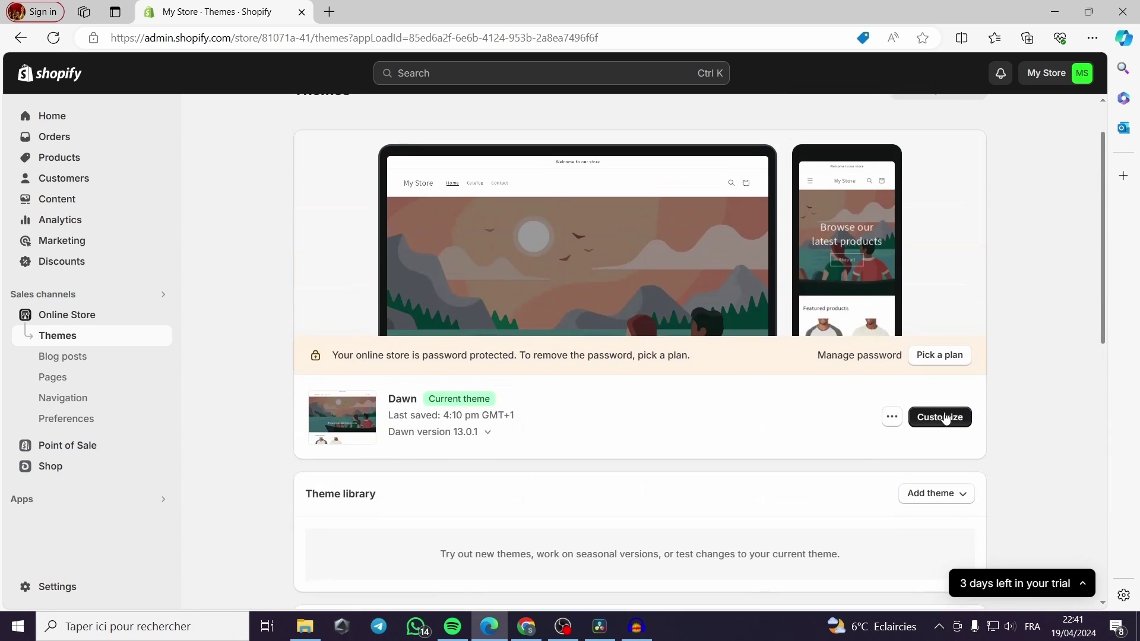
{"action": "left_click", "coordinate": [946, 417]}
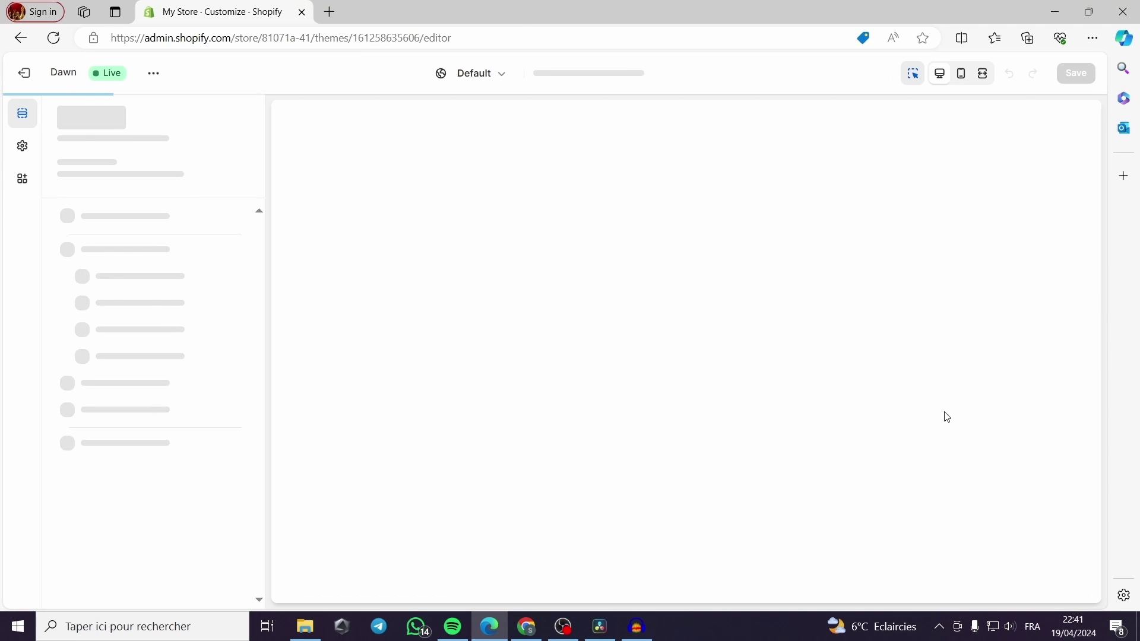
{"action": "scroll", "coordinate": [943, 412], "scroll_direction": "down", "scroll_amount": 5}
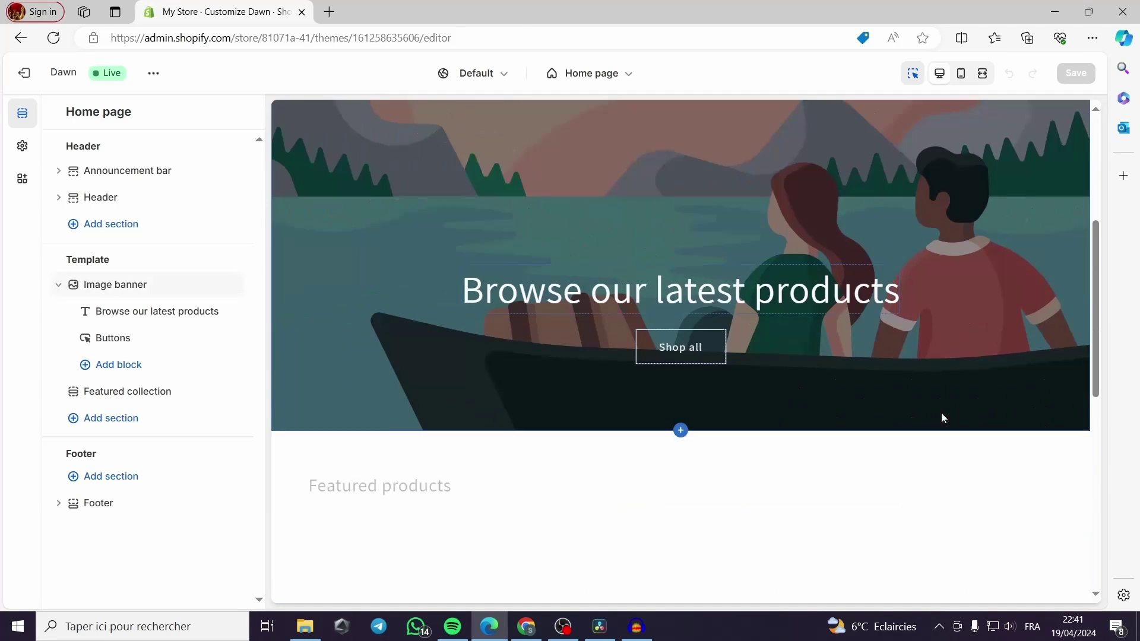